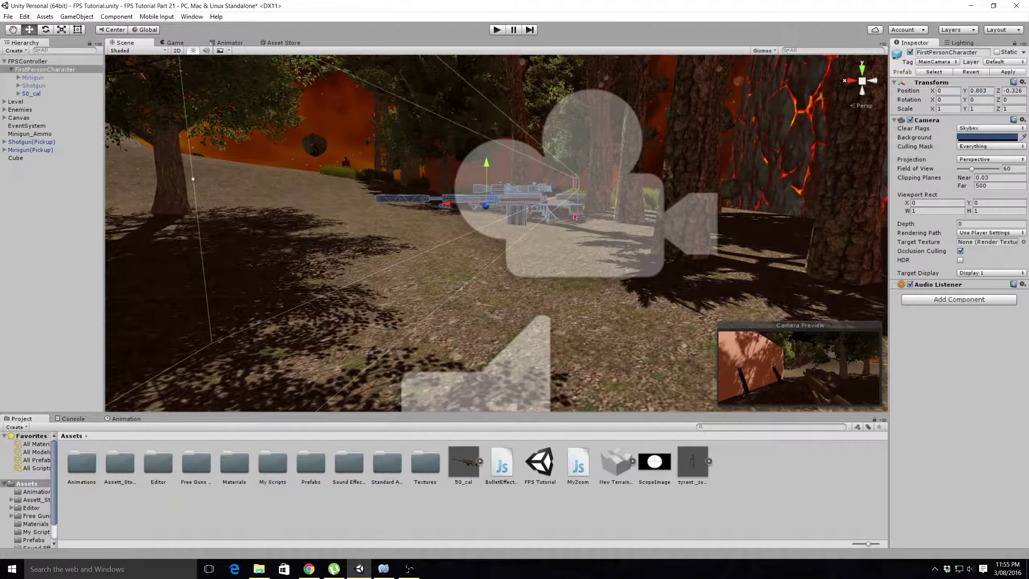
Examine the 50_cal rifle in the scene, its import settings and transform, and how it appears in the game view
{"action": "scroll", "coordinate": [548, 222], "scroll_direction": "up", "scroll_amount": 3}
{"action": "scroll", "coordinate": [548, 222], "scroll_direction": "down", "scroll_amount": 2}
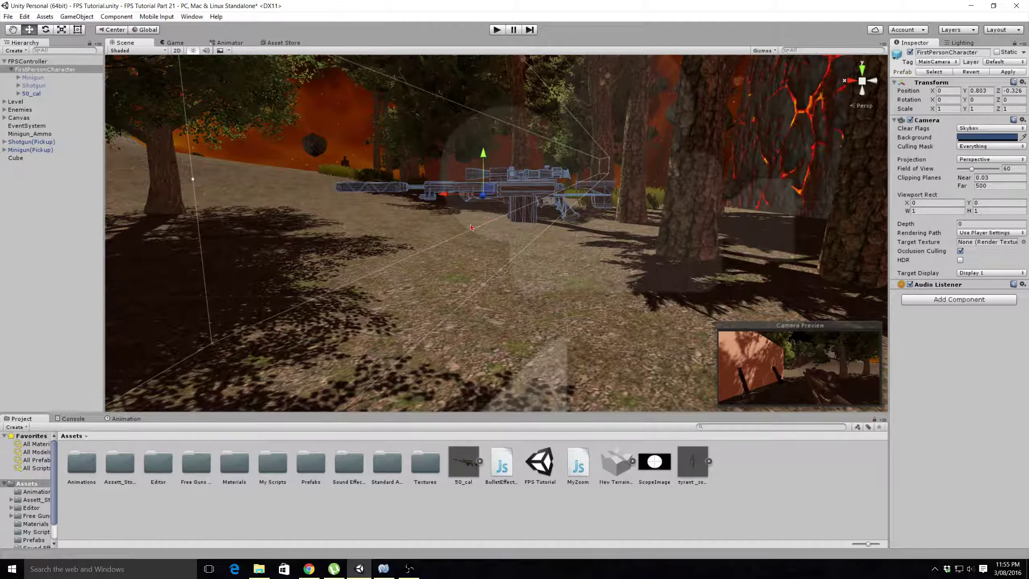
{"action": "middle_click_drag", "start_coordinate": [471, 226], "coordinate": [449, 234]}
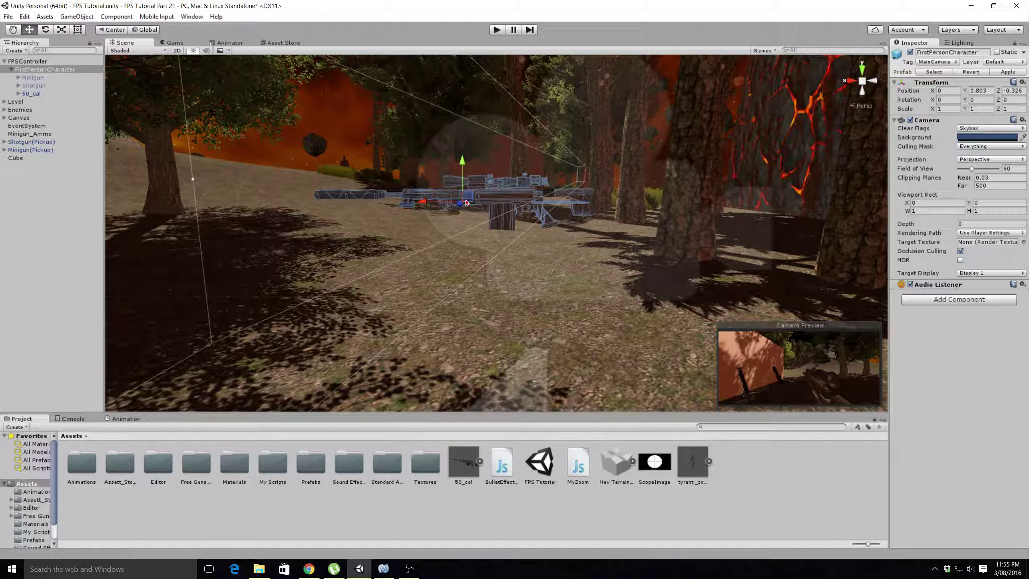
{"action": "scroll", "coordinate": [519, 230], "scroll_direction": "up", "scroll_amount": 3}
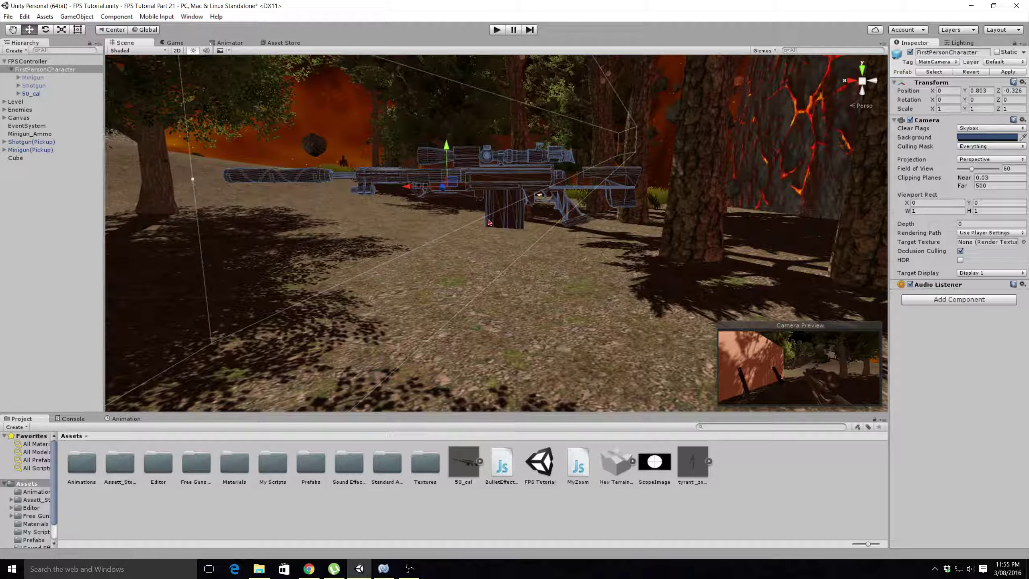
{"action": "scroll", "coordinate": [489, 222], "scroll_direction": "down", "scroll_amount": 2}
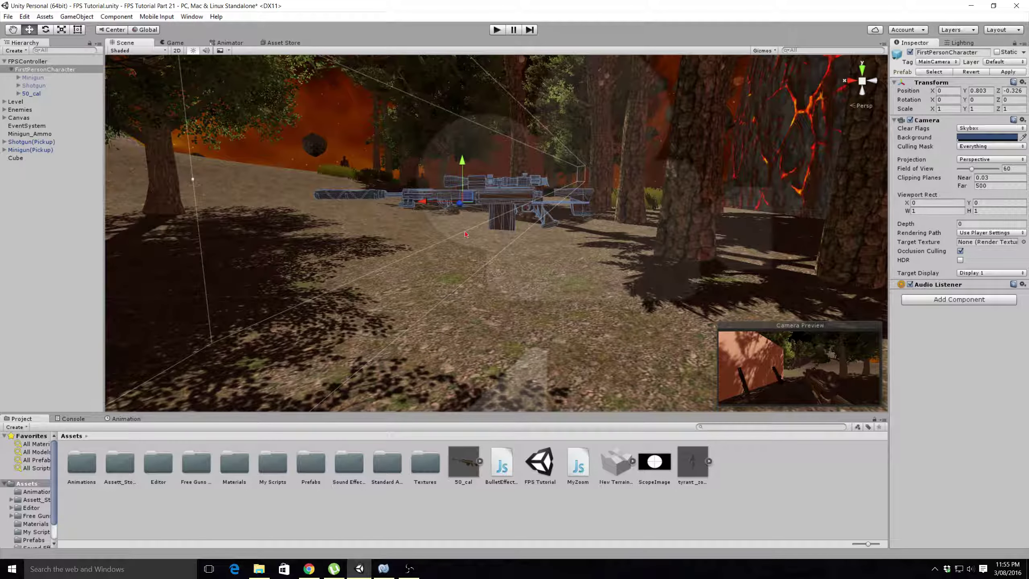
{"action": "middle_click_drag", "start_coordinate": [491, 252], "coordinate": [487, 252]}
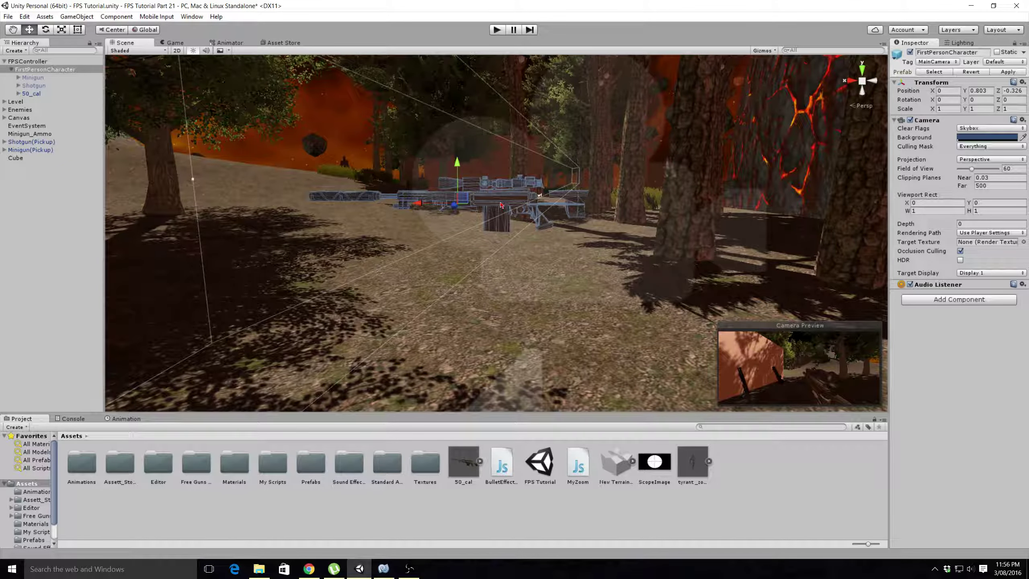
{"action": "left_click", "coordinate": [464, 462]}
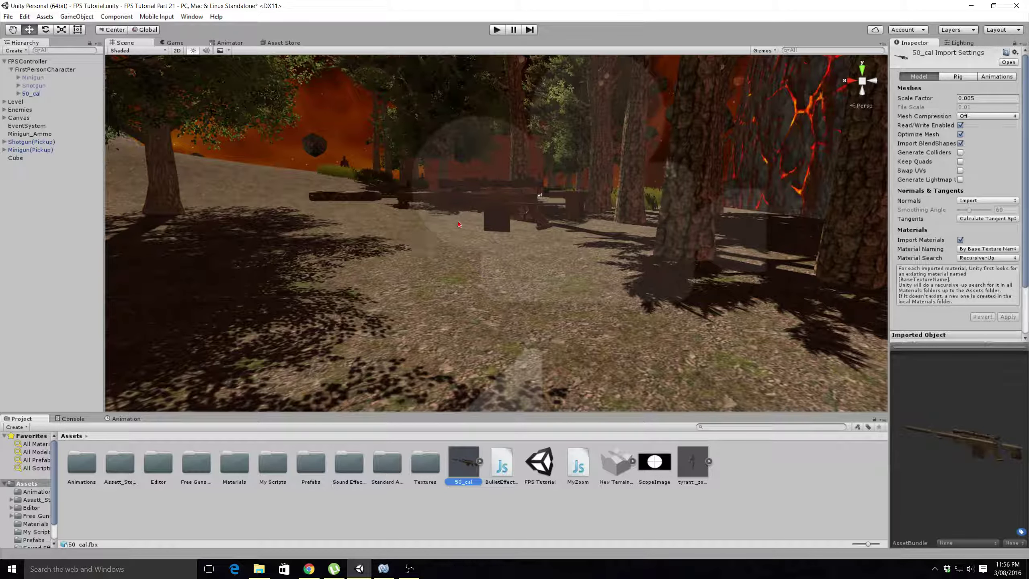
{"action": "mouse_move", "coordinate": [449, 229]}
{"action": "middle_mouse_down"}
{"action": "mouse_move", "coordinate": [477, 231]}
{"action": "mouse_move", "coordinate": [459, 231]}
{"action": "middle_mouse_up"}
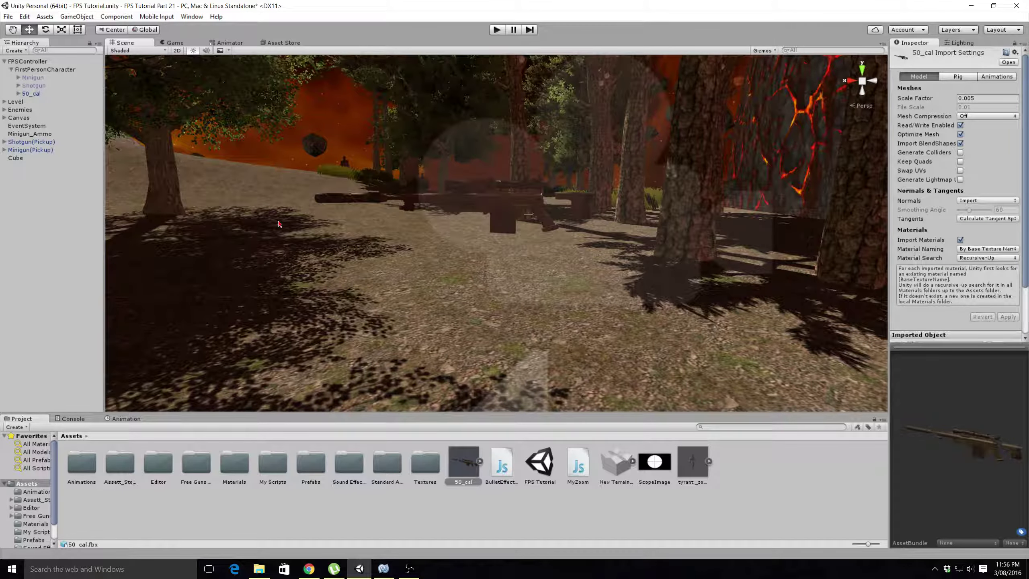
{"action": "left_click", "coordinate": [32, 94]}
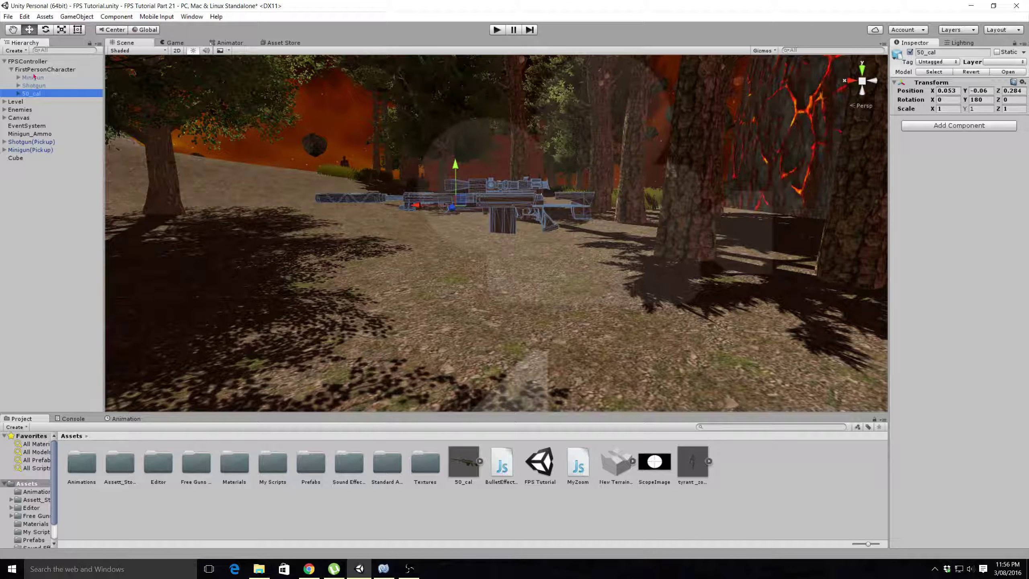
{"action": "left_click", "coordinate": [173, 42]}
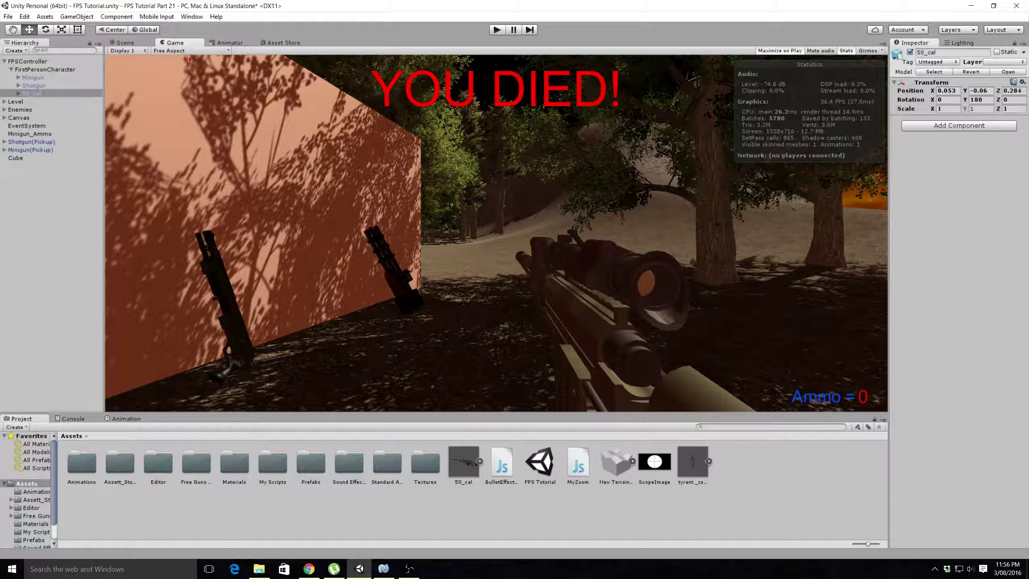
{"action": "left_click", "coordinate": [124, 43]}
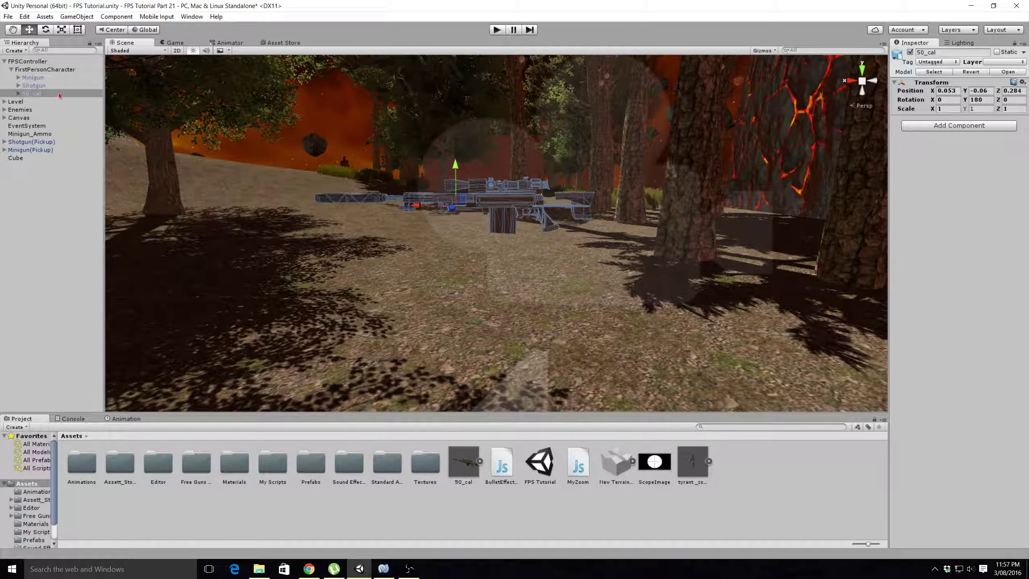
Duplicate the 50_cal object as Sniper(Pickup) and move the copy out of FirstPersonCharacter to the root of the hierarchy
{"action": "left_click", "coordinate": [44, 94]}
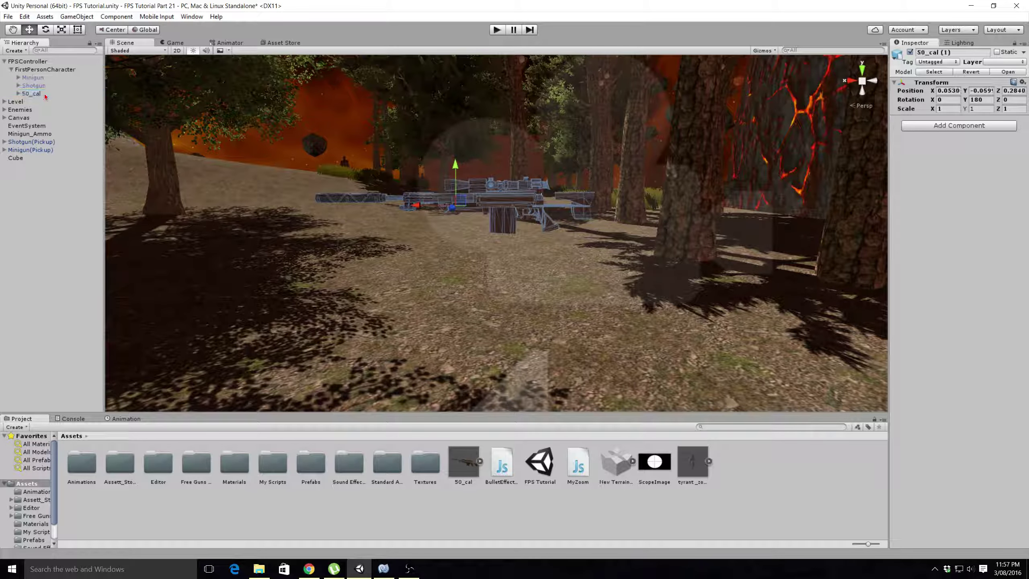
{"action": "key", "text": "ctrl+d"}
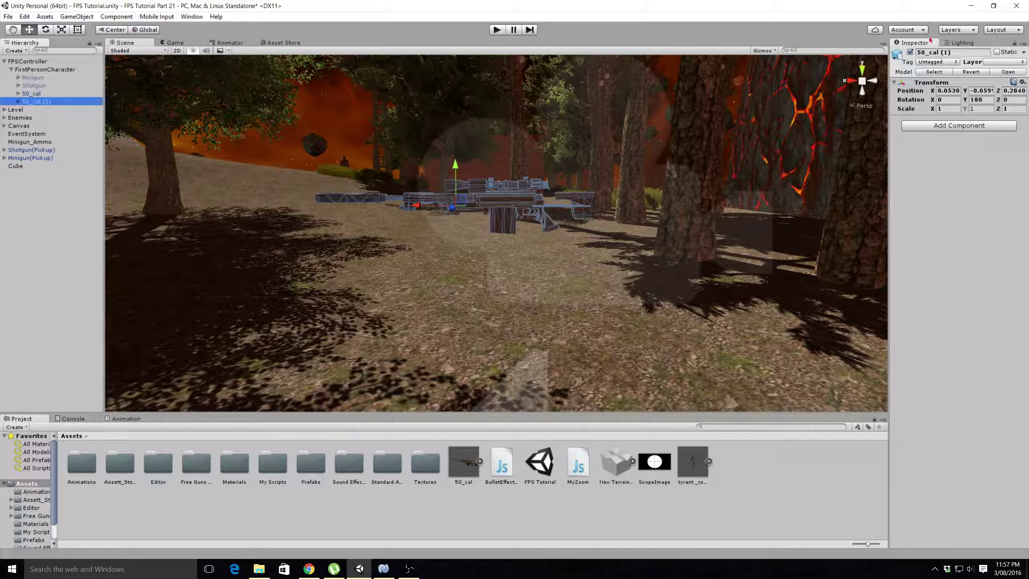
{"action": "left_click", "coordinate": [959, 51]}
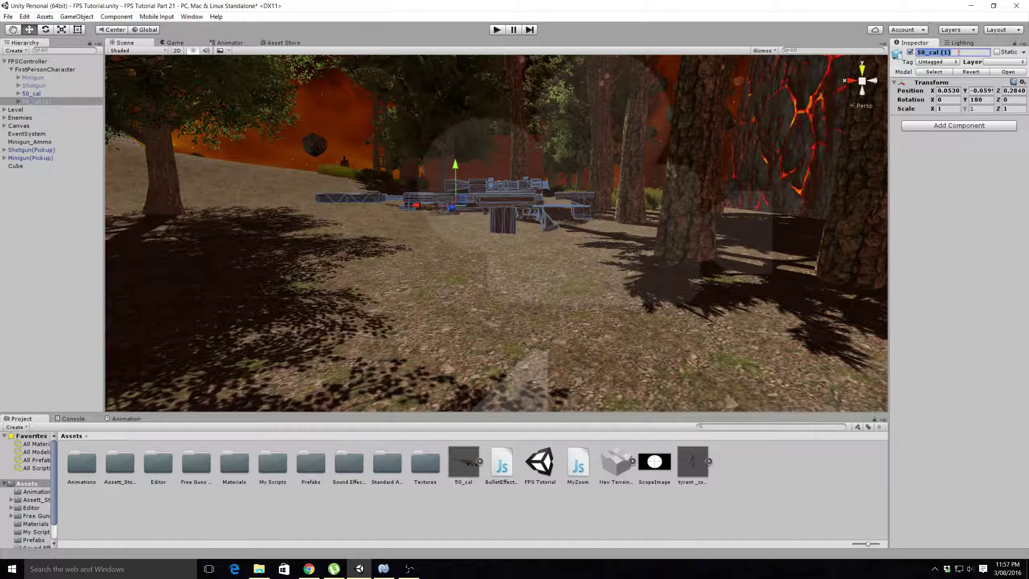
{"action": "type", "text": "Sniper(Pickup)"}
{"action": "left_click", "coordinate": [37, 104]}
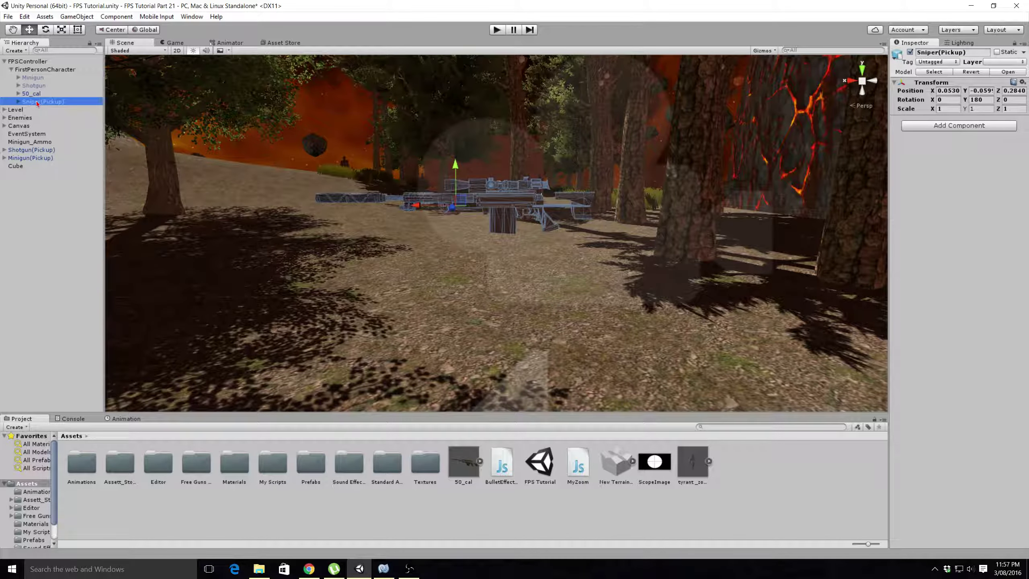
{"action": "left_click_drag", "start_coordinate": [37, 104], "coordinate": [18, 219]}
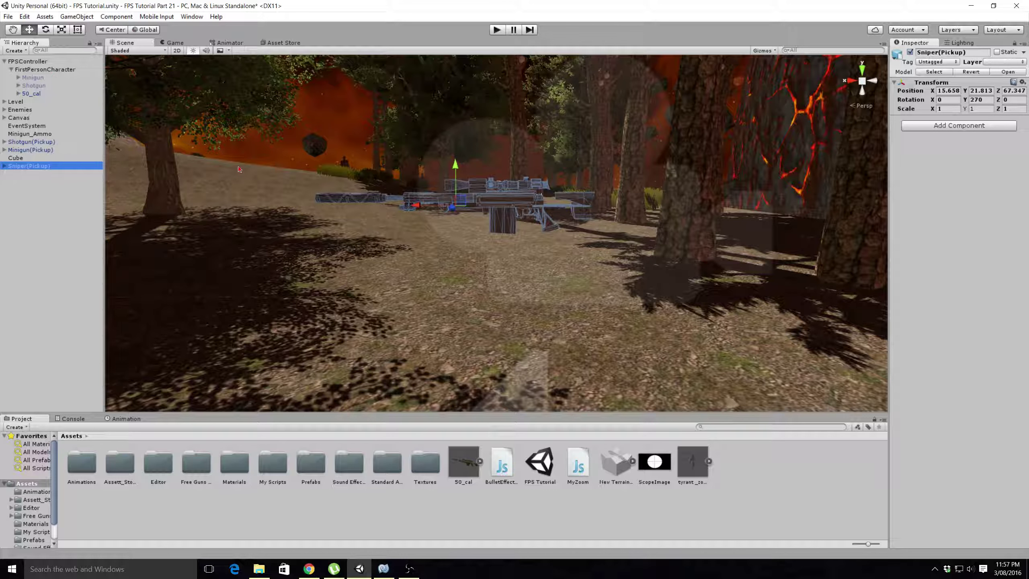
Add a Box Collider to Sniper(Pickup) and make it a trigger
{"action": "left_click", "coordinate": [972, 129]}
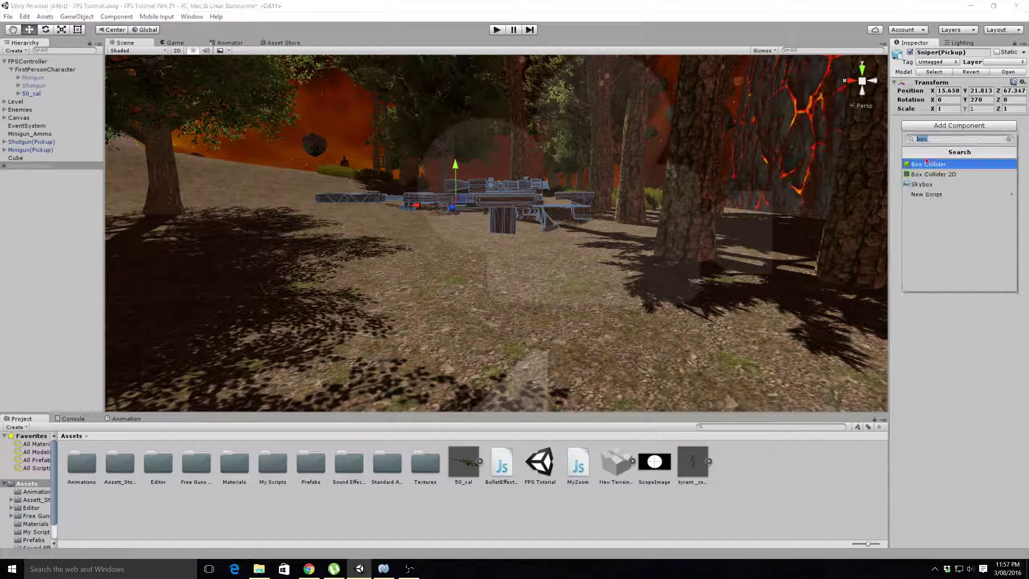
{"action": "left_click", "coordinate": [925, 162]}
{"action": "scroll", "coordinate": [616, 191], "scroll_direction": "down", "scroll_amount": 5}
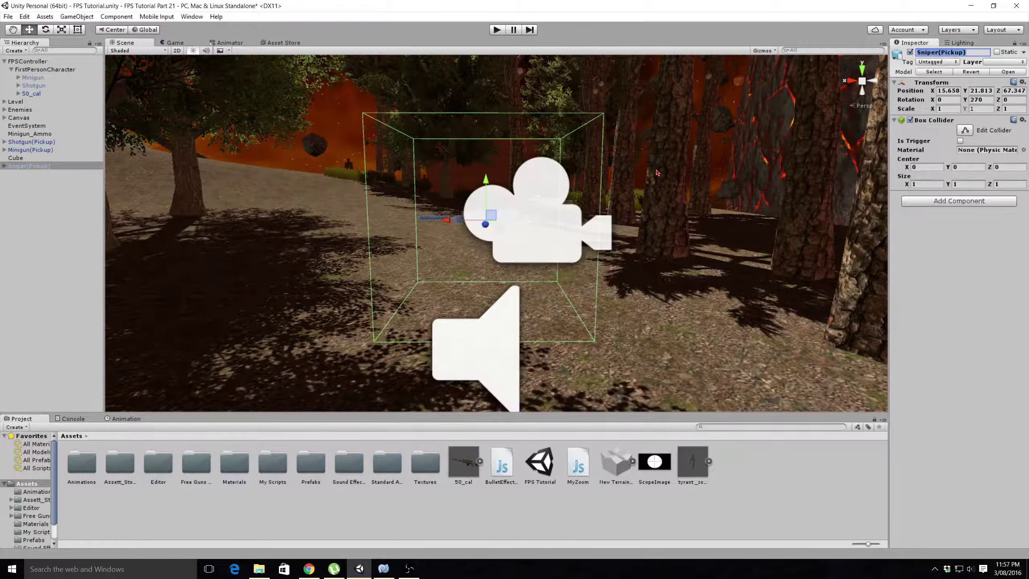
{"action": "middle_click_drag", "start_coordinate": [537, 182], "coordinate": [570, 192]}
{"action": "scroll", "coordinate": [570, 191], "scroll_direction": "up", "scroll_amount": 1}
{"action": "scroll", "coordinate": [587, 190], "scroll_direction": "up", "scroll_amount": 1}
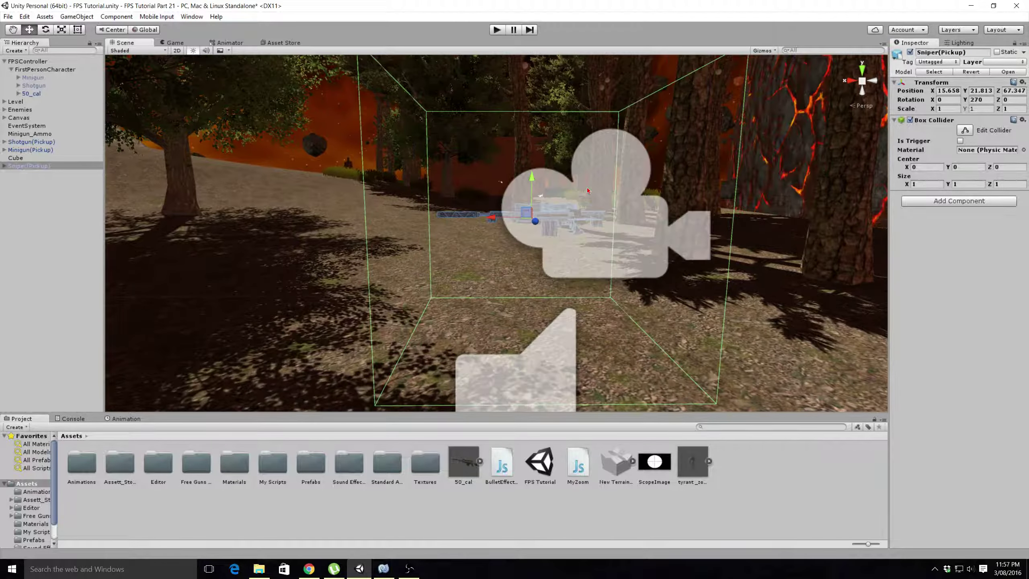
{"action": "left_click", "coordinate": [960, 141]}
Set the Box Collider's X size to 0.1 and check its fit around the rifle from the side
{"action": "left_click", "coordinate": [920, 184]}
{"action": "type", "text": ".1"}
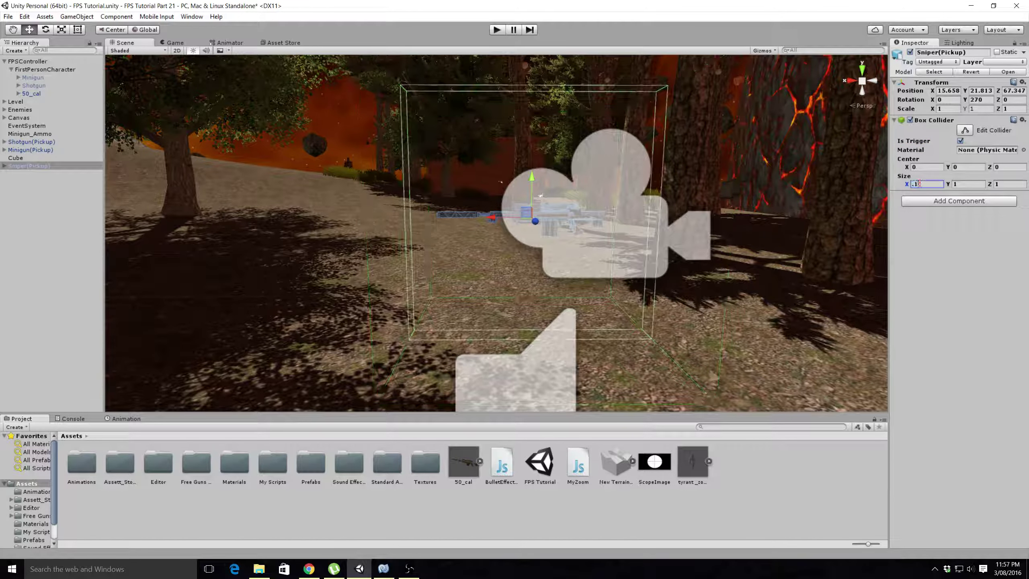
{"action": "left_click", "coordinate": [848, 82]}
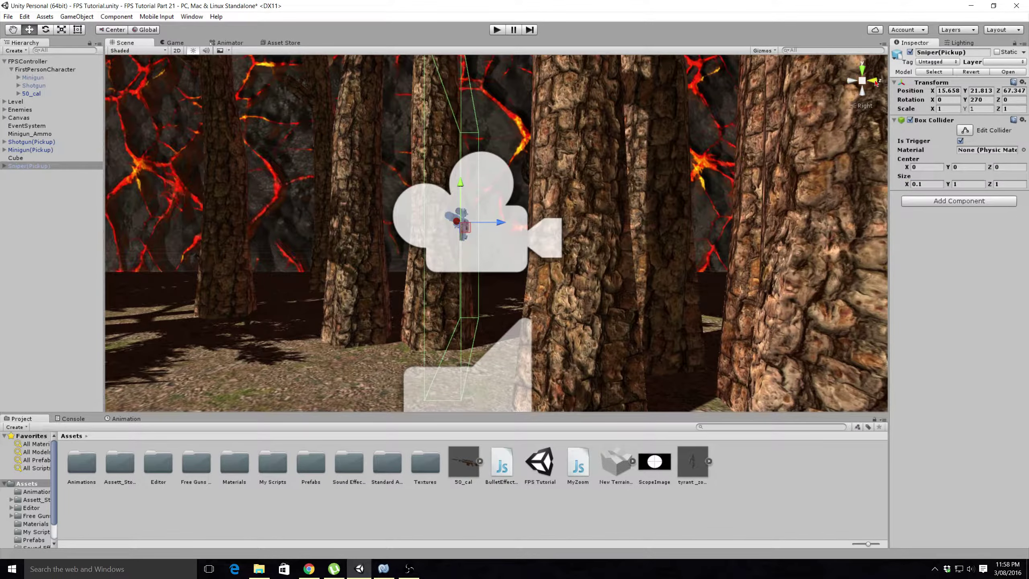
{"action": "left_click", "coordinate": [871, 81]}
Set the Box Collider's size to 0.3 on both X and Y
{"action": "left_click", "coordinate": [922, 184]}
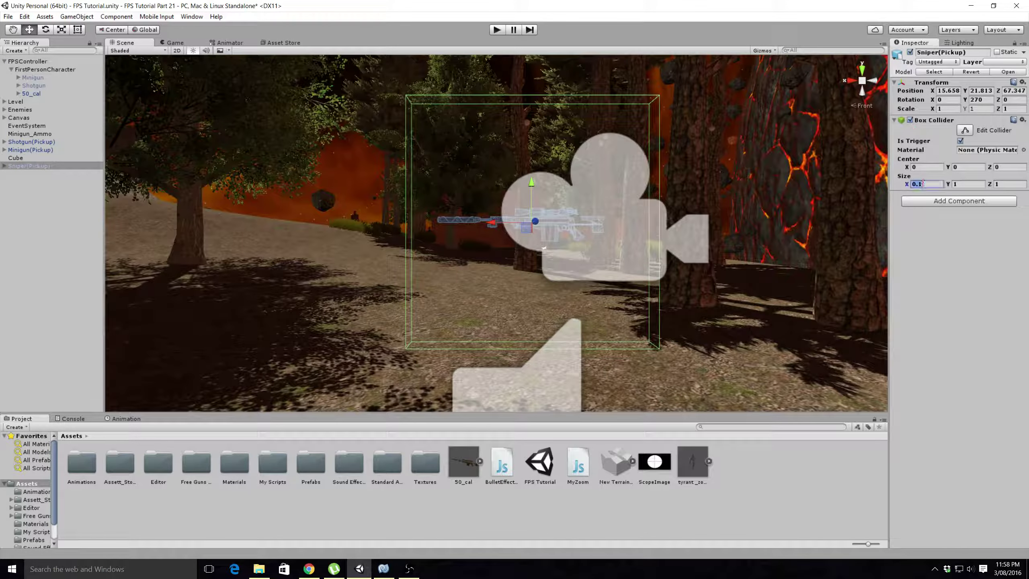
{"action": "type", "text": "0.3"}
{"action": "left_click", "coordinate": [850, 81]}
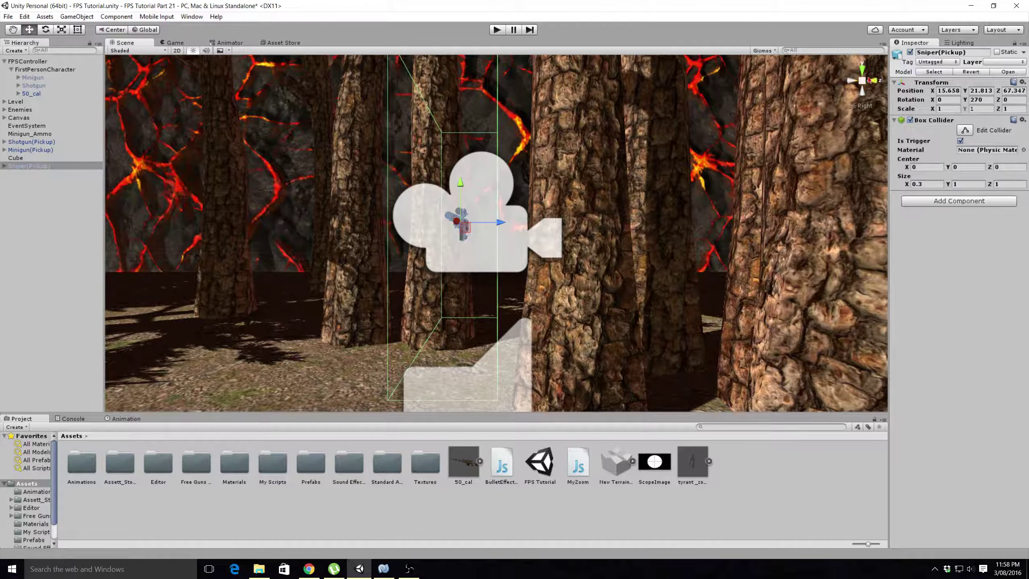
{"action": "left_click", "coordinate": [873, 81]}
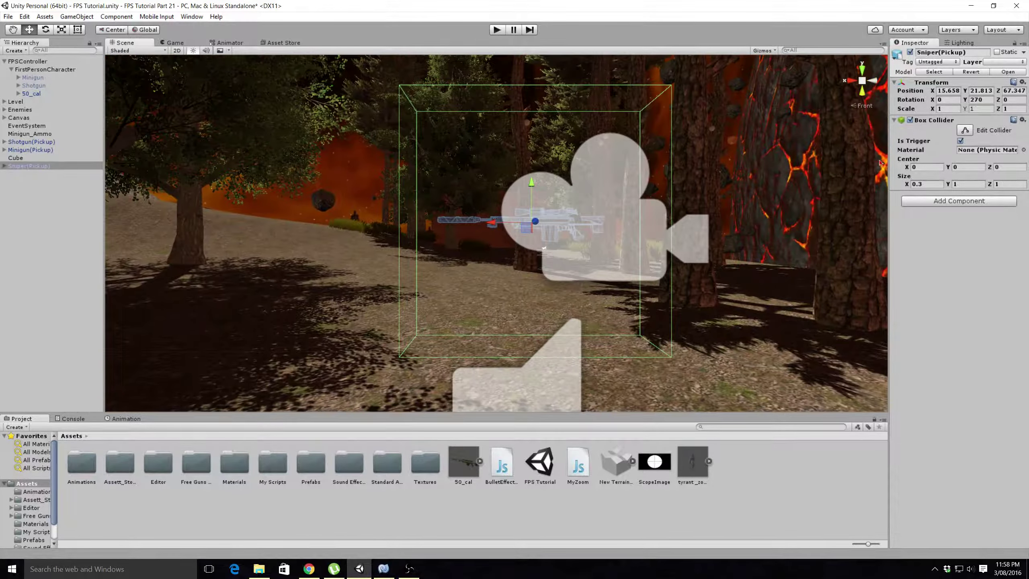
{"action": "left_click", "coordinate": [958, 184]}
{"action": "type", "text": "0.3"}
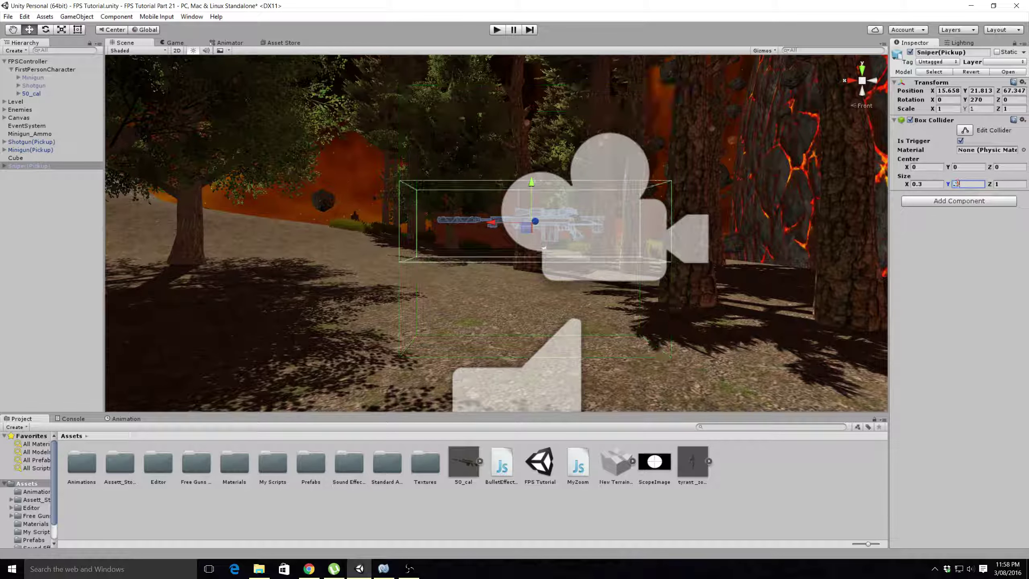
Move Sniper(Pickup) away from the player along the X axis to about X 19.35, beyond the other pickup guns
{"action": "middle_click_drag", "start_coordinate": [604, 199], "coordinate": [501, 212]}
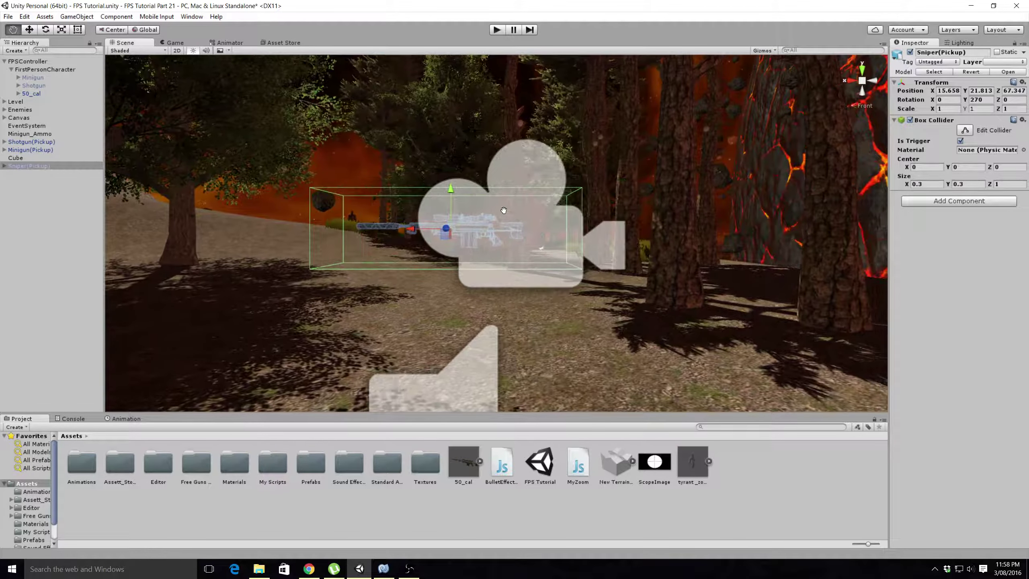
{"action": "left_click", "coordinate": [876, 81]}
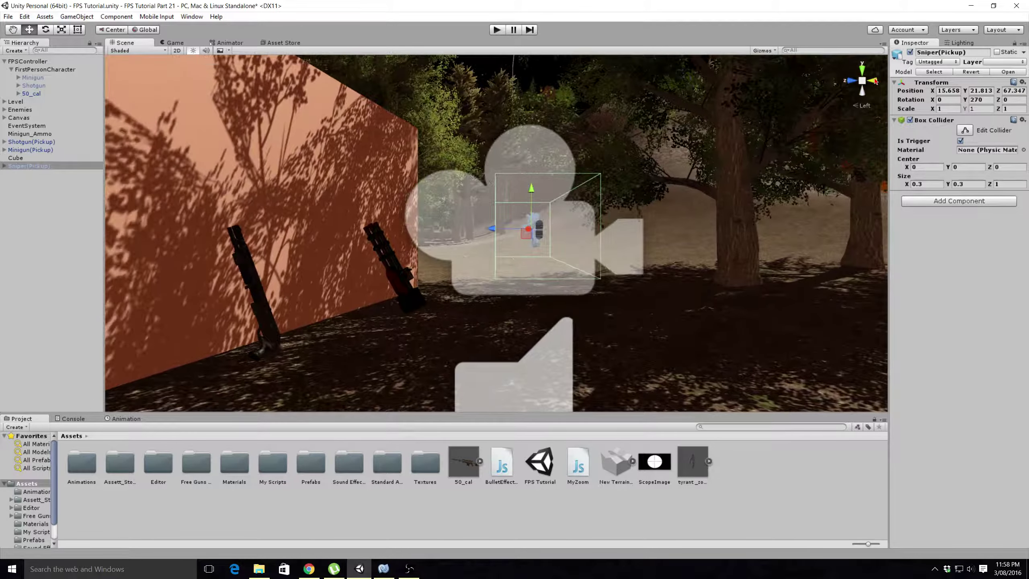
{"action": "left_click", "coordinate": [875, 81]}
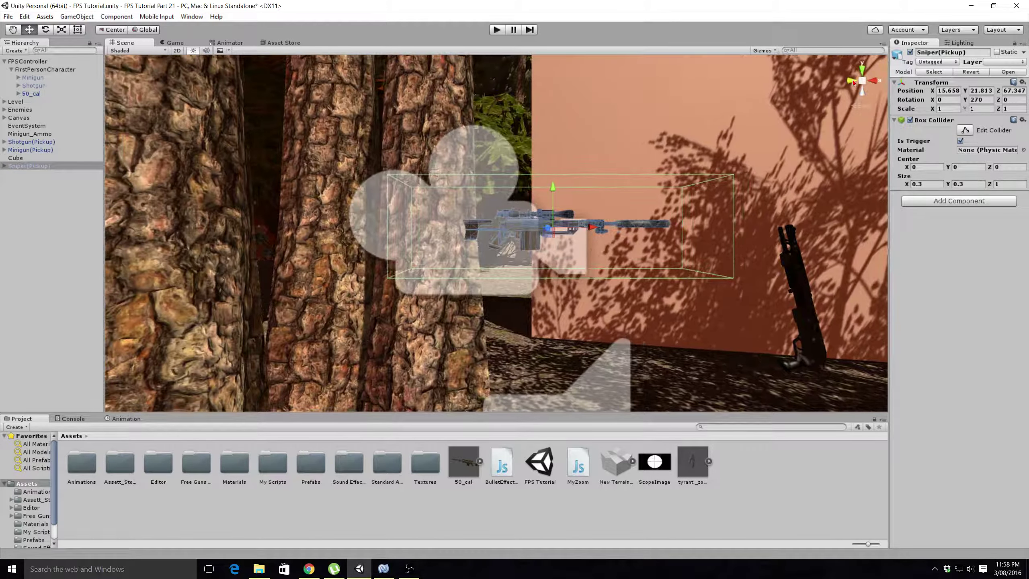
{"action": "left_click", "coordinate": [854, 82]}
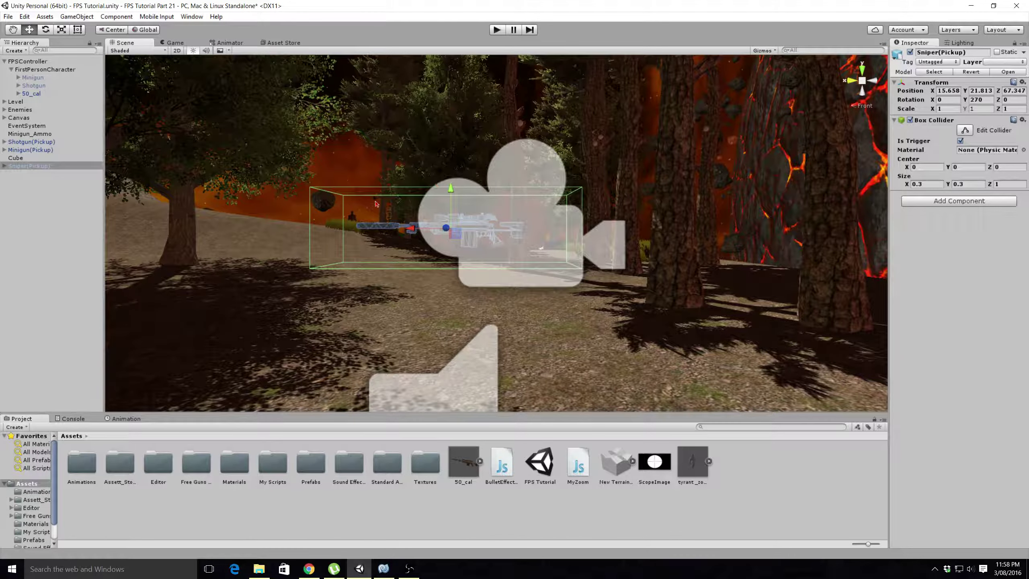
{"action": "left_click_drag", "start_coordinate": [410, 229], "coordinate": [137, 229]}
{"action": "middle_click_drag", "start_coordinate": [711, 120], "coordinate": [648, 242]}
{"action": "right_click_drag", "start_coordinate": [649, 242], "coordinate": [388, 286]}
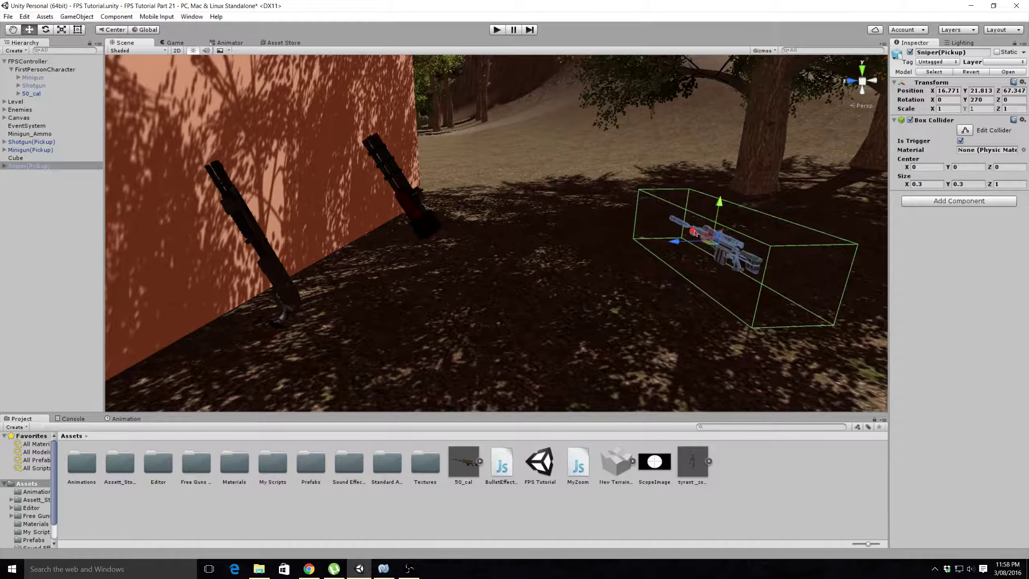
{"action": "left_click_drag", "start_coordinate": [694, 229], "coordinate": [472, 136]}
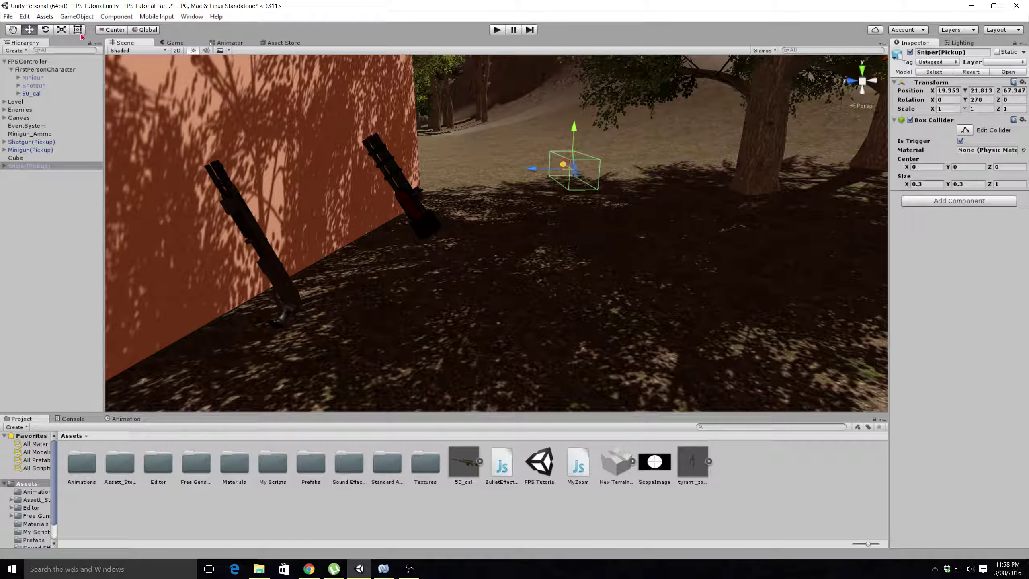
Scale Sniper(Pickup) uniformly to about 3 and raise it to about Y 22.13
{"action": "key", "text": "r"}
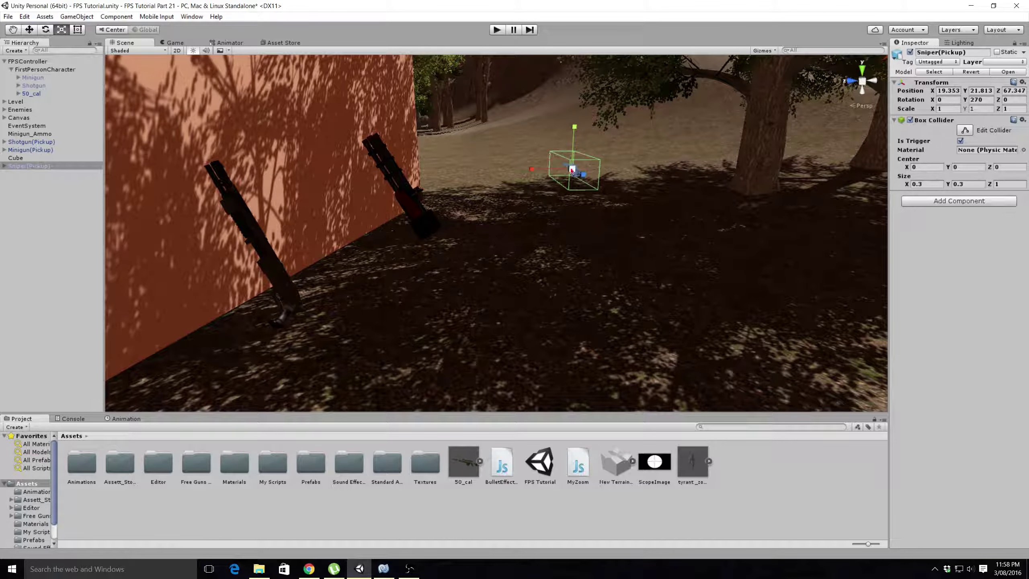
{"action": "left_click_drag", "start_coordinate": [571, 171], "coordinate": [559, 73]}
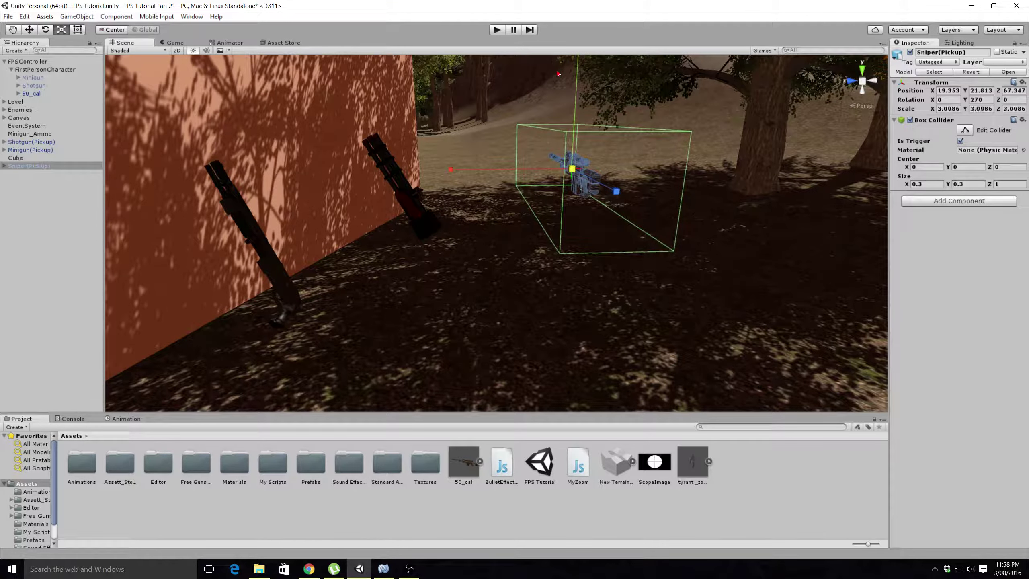
{"action": "left_click", "coordinate": [30, 29]}
{"action": "left_click_drag", "start_coordinate": [575, 129], "coordinate": [578, 102]}
{"action": "middle_click_drag", "start_coordinate": [531, 146], "coordinate": [510, 134]}
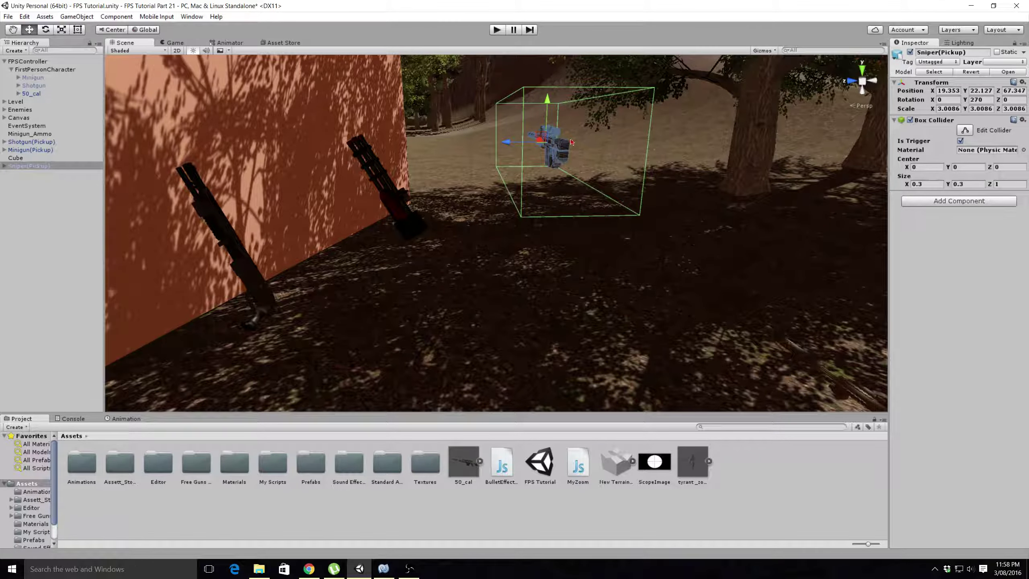
Run the game and step back and sideways to view the enlarged sniper pickup near the wall
{"action": "left_click", "coordinate": [497, 30]}
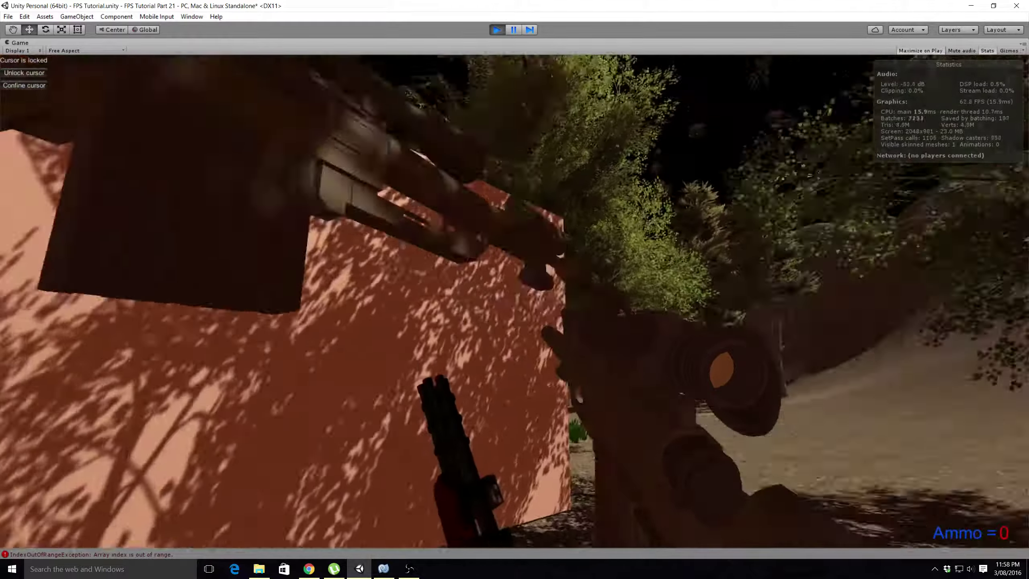
{"action": "key", "text": "s"}
{"action": "key", "text": "a"}
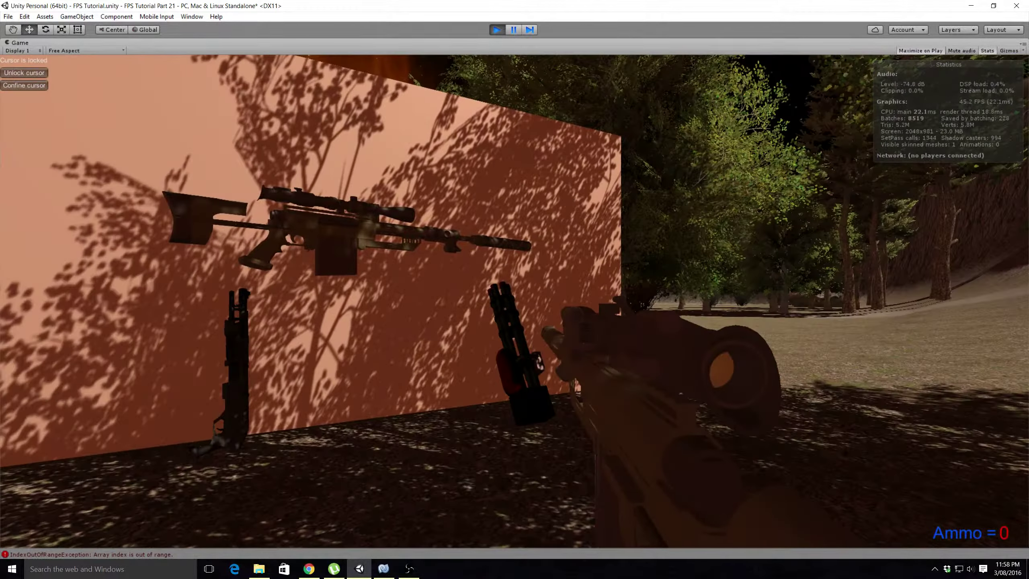
Walk sideways past the wall in the running game to view the sniper pickup, and stop the game
{"action": "key", "text": "a"}
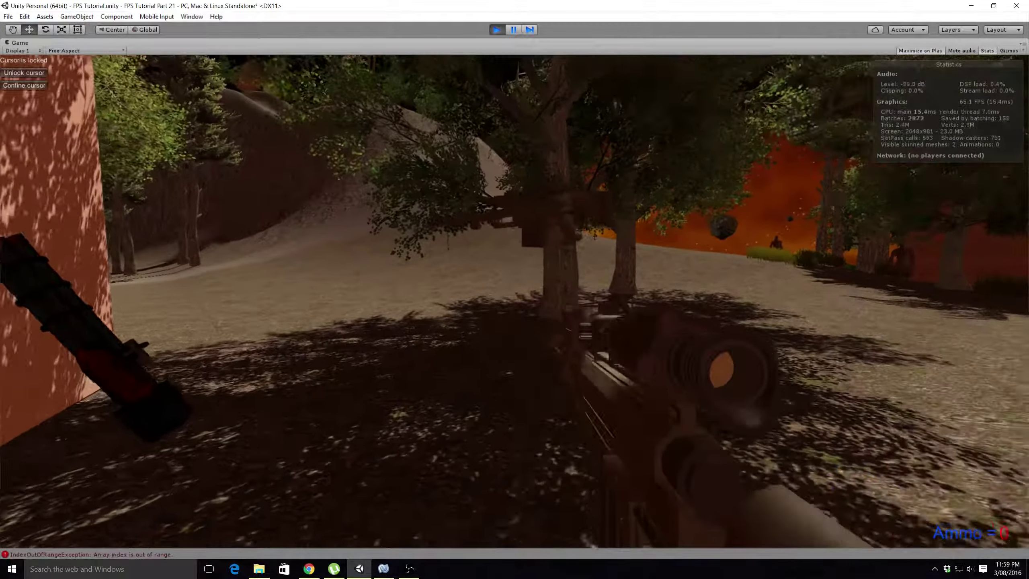
{"action": "key", "text": "d"}
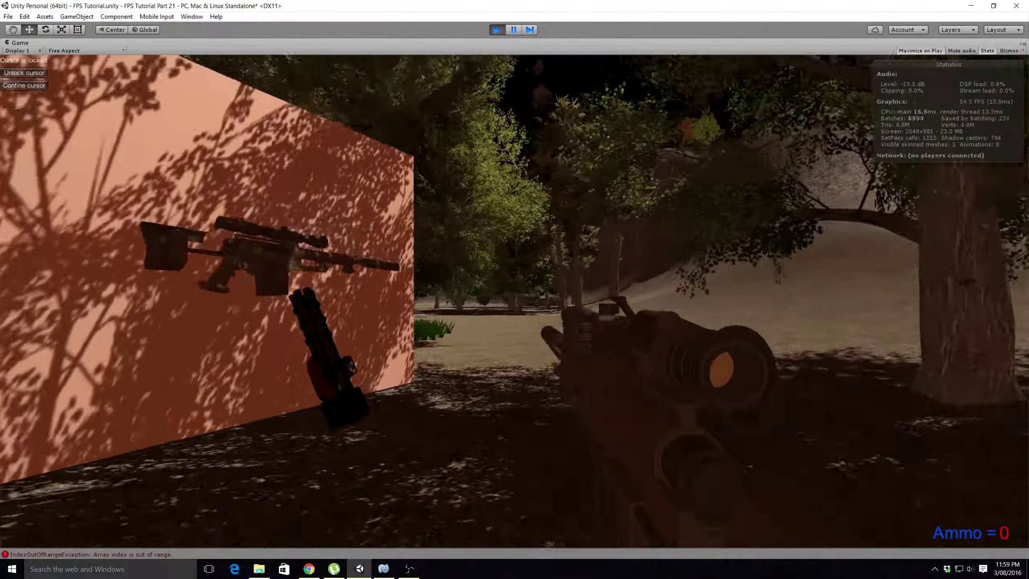
{"action": "key", "text": "a"}
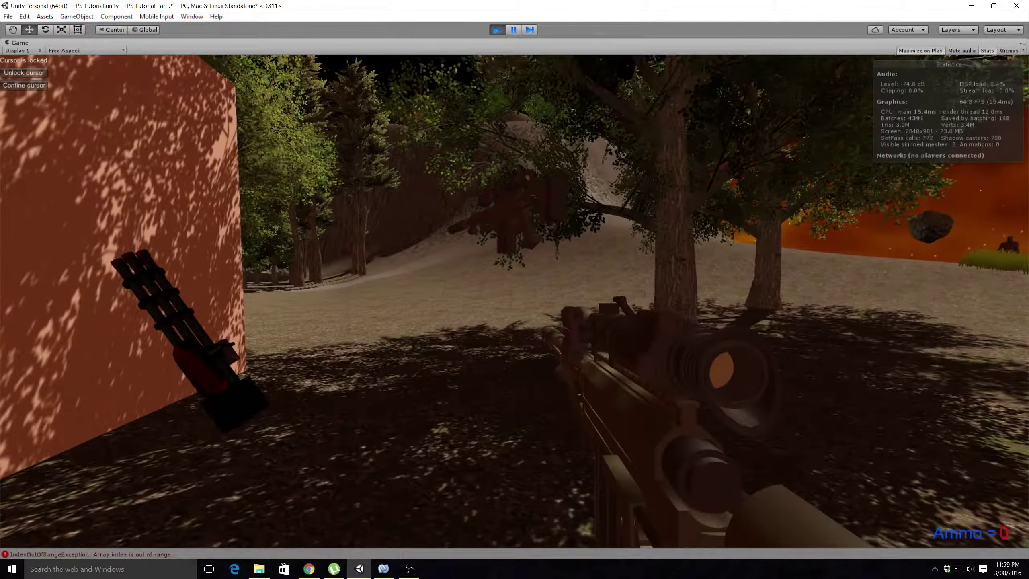
{"action": "left_click", "coordinate": [496, 30]}
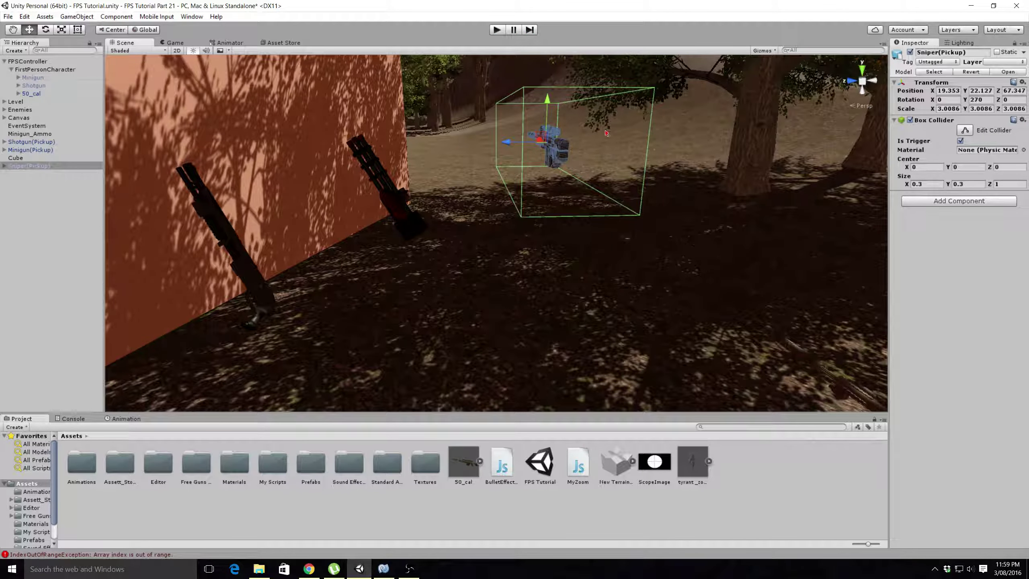
Add a Rigidbody component to Sniper(Pickup)
{"action": "left_click", "coordinate": [945, 200]}
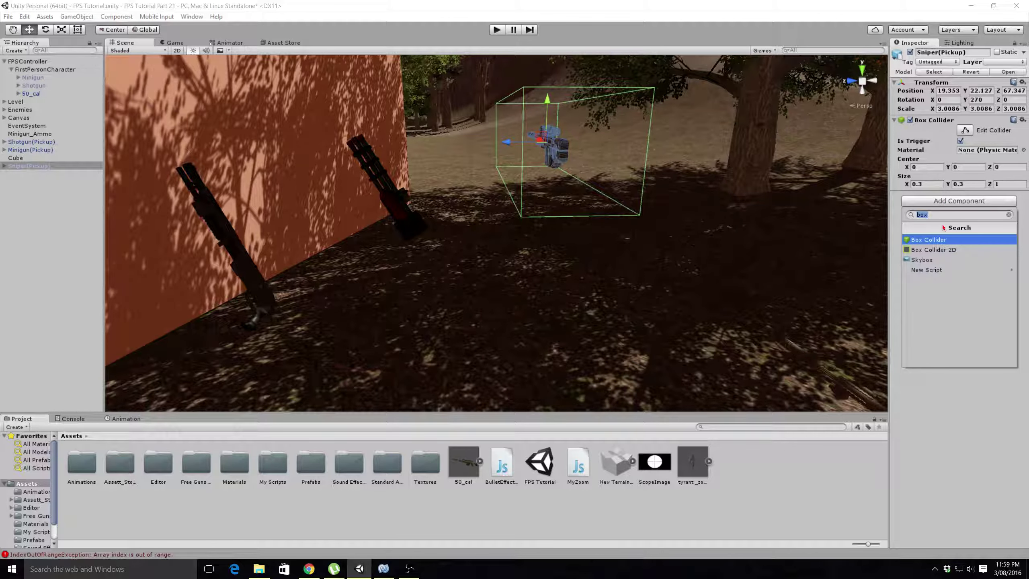
{"action": "type", "text": "rig"}
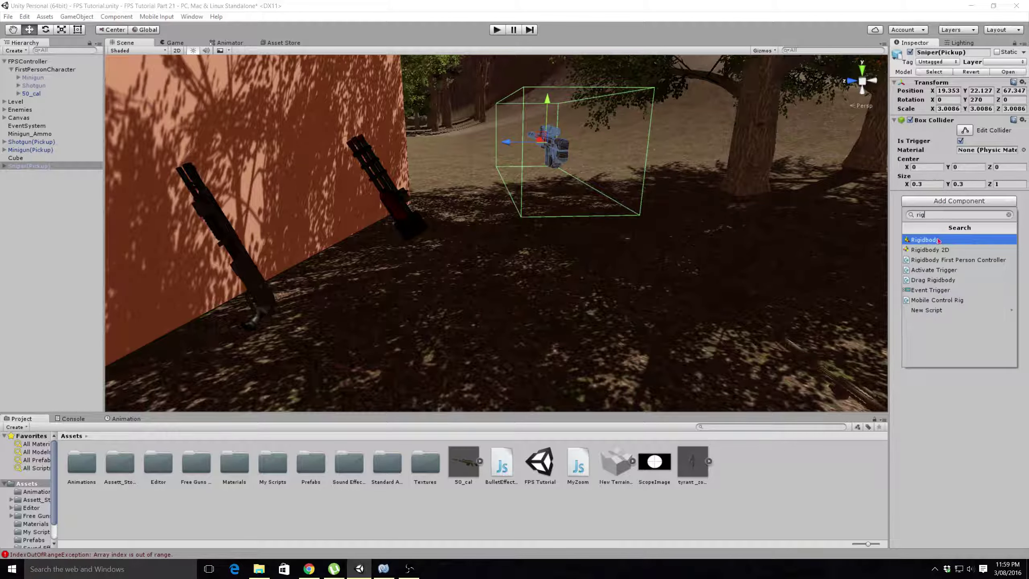
{"action": "left_click", "coordinate": [938, 240]}
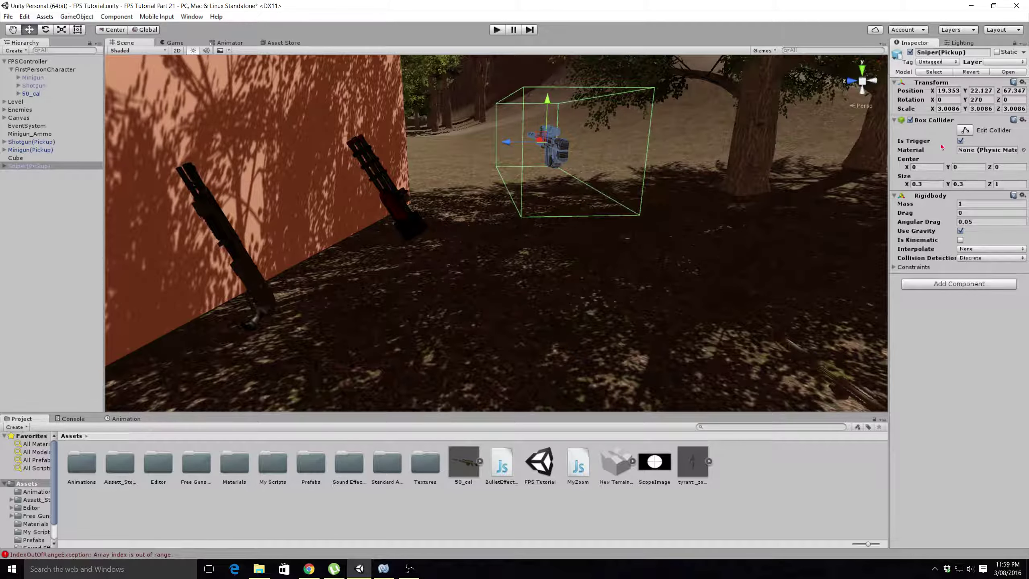
Run the game to check how the sniper pickup behaves with its Rigidbody, and stop it
{"action": "left_click", "coordinate": [496, 30]}
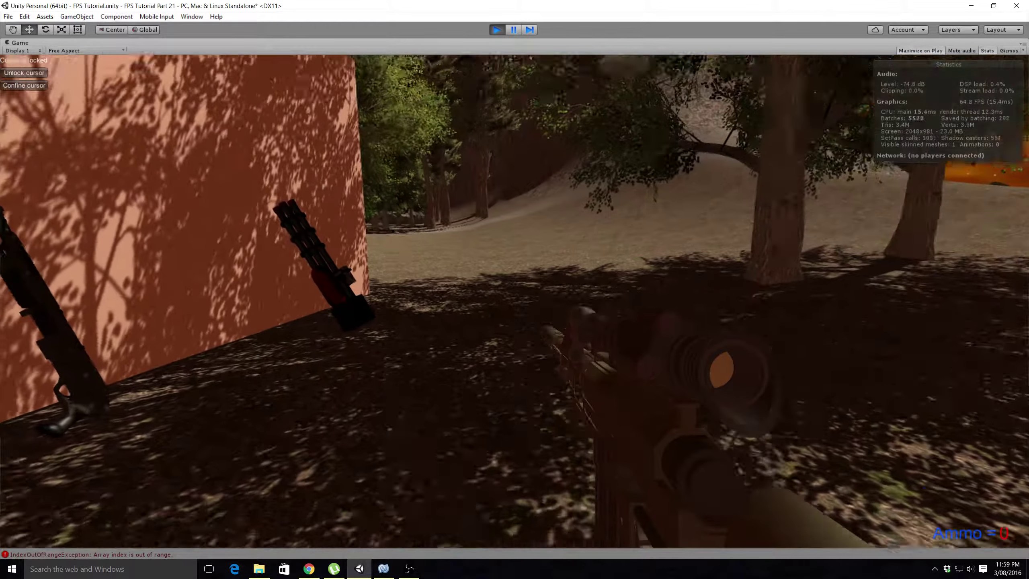
{"action": "key", "text": "Escape"}
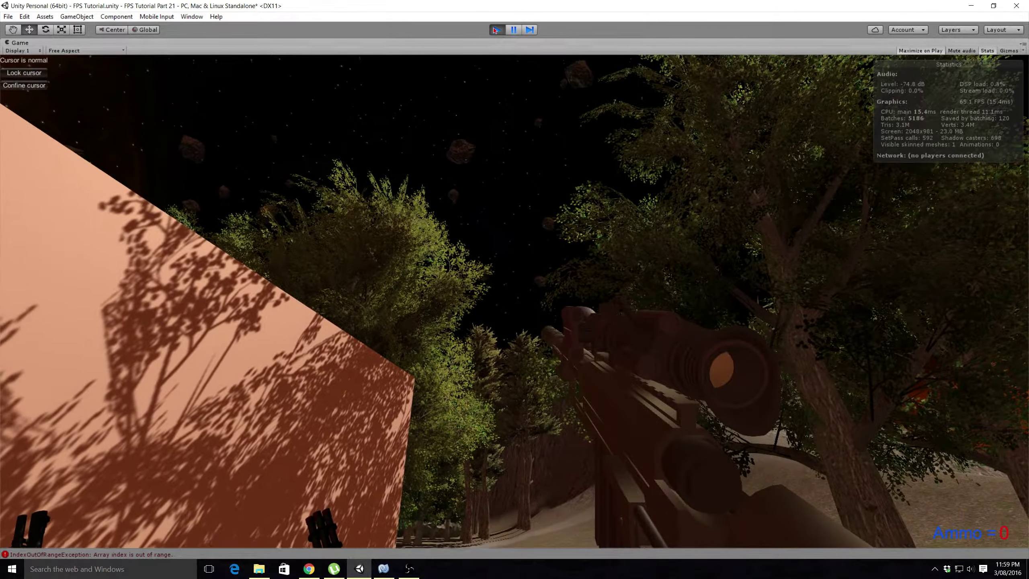
{"action": "key", "text": "ctrl+p"}
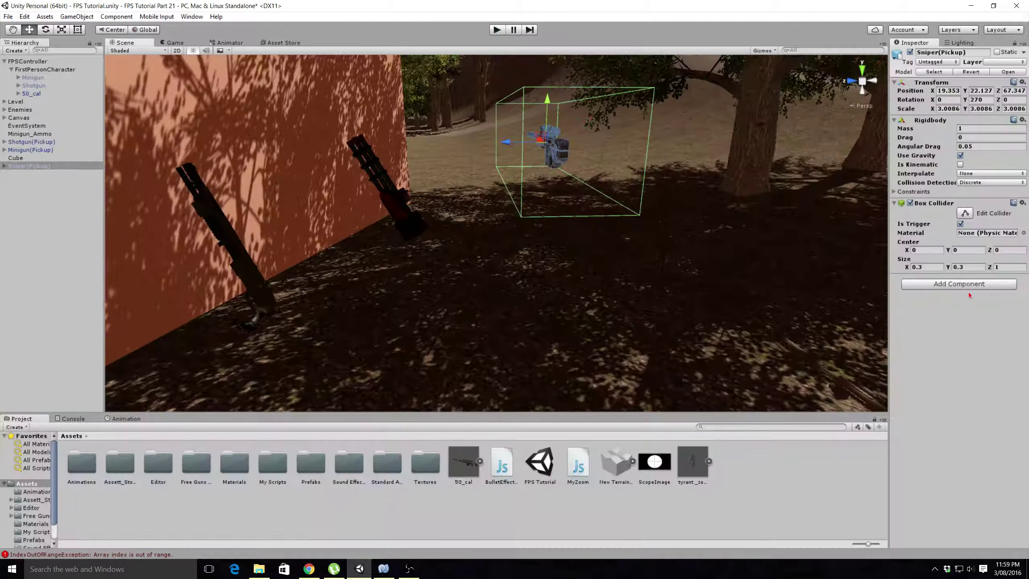
Add a second Box Collider to Sniper(Pickup) below the trigger collider
{"action": "left_click", "coordinate": [968, 286]}
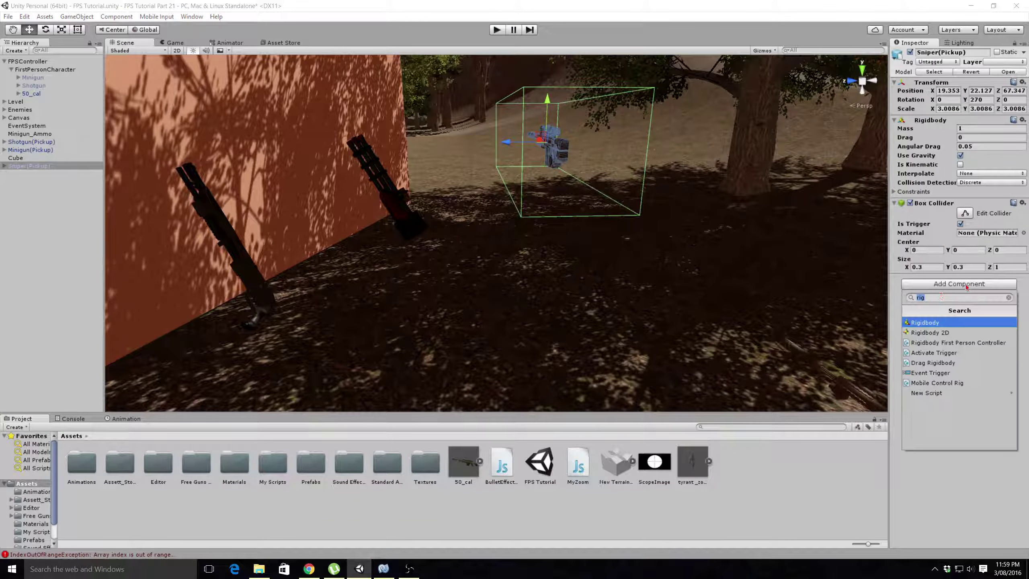
{"action": "type", "text": "box"}
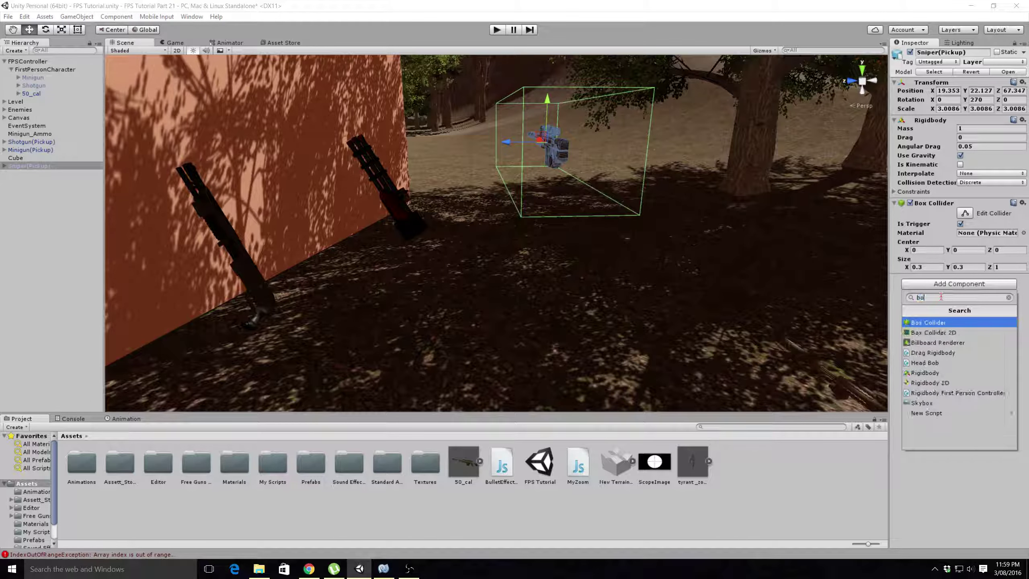
{"action": "left_click", "coordinate": [937, 322]}
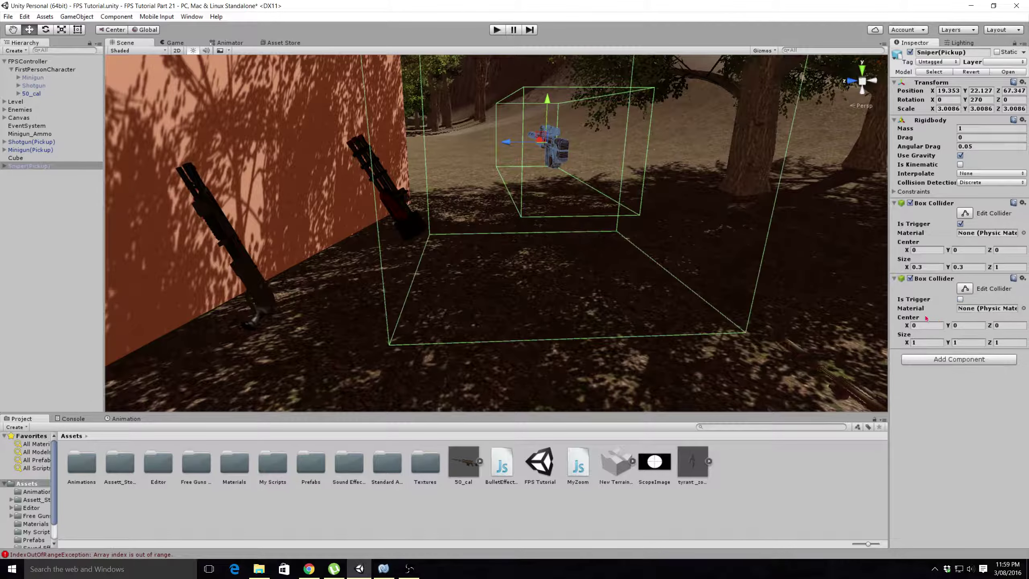
Set the second, non-trigger Box Collider's X size to 0.1
{"action": "middle_click_drag", "start_coordinate": [768, 253], "coordinate": [109, 235]}
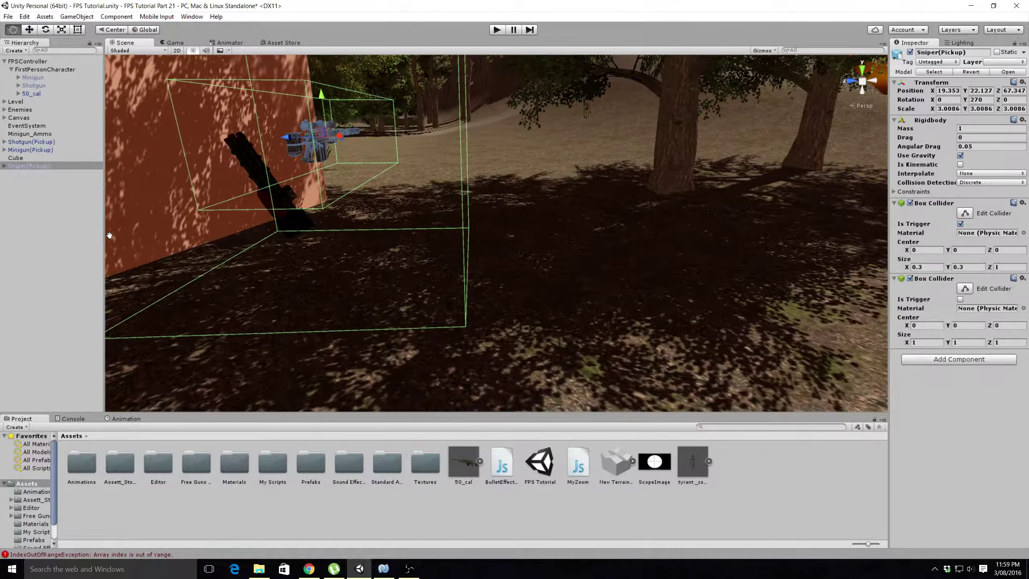
{"action": "left_click", "coordinate": [871, 84]}
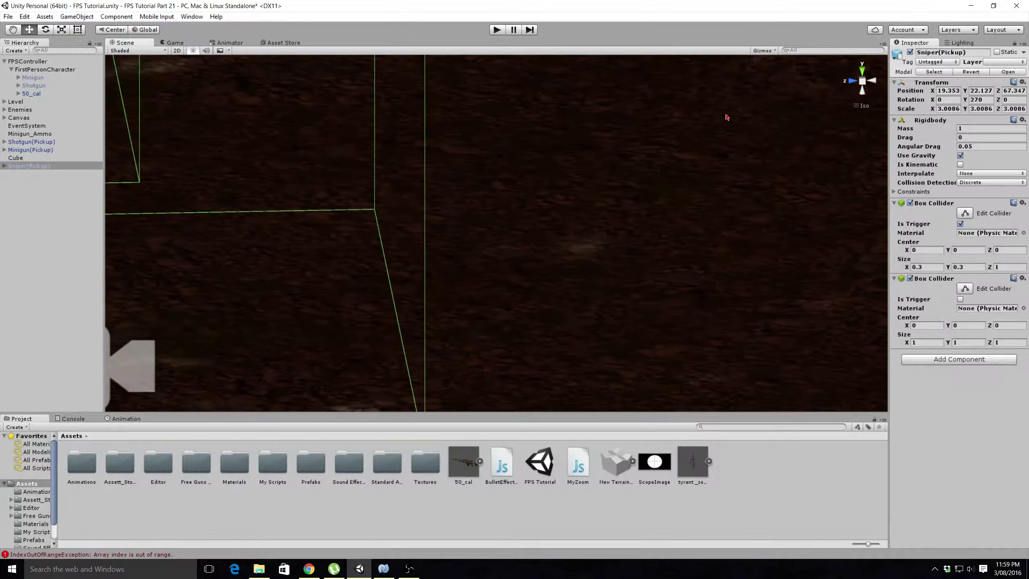
{"action": "scroll", "coordinate": [505, 225], "scroll_direction": "down", "scroll_amount": 10}
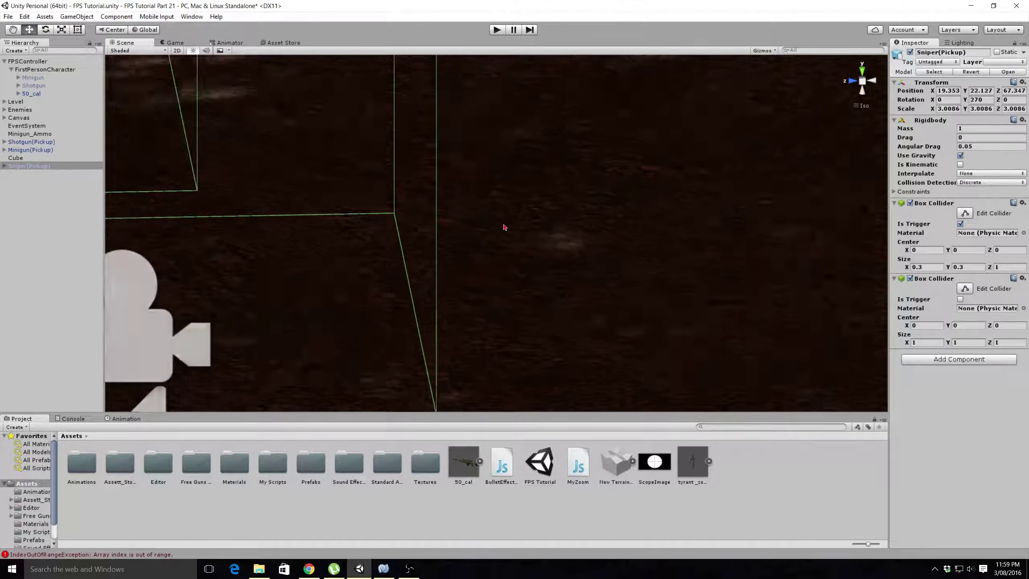
{"action": "left_click", "coordinate": [872, 81]}
{"action": "middle_click_drag", "start_coordinate": [582, 163], "coordinate": [433, 123]}
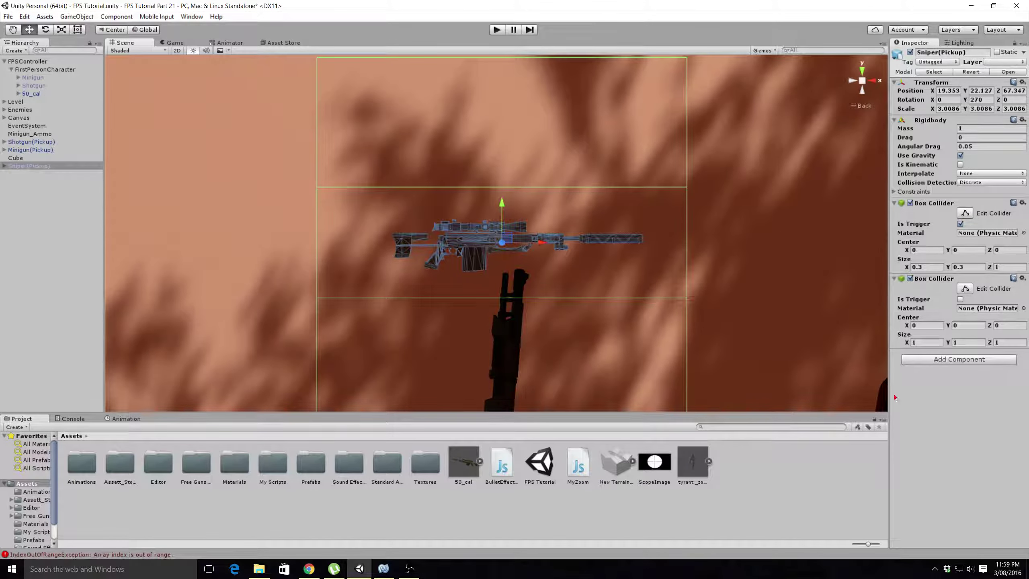
{"action": "left_click", "coordinate": [918, 342]}
{"action": "type", "text": ".1"}
{"action": "key", "text": "Return"}
Set the second Box Collider's Y size to 0.2 so it surrounds the rifle inside the trigger collider
{"action": "scroll", "coordinate": [649, 206], "scroll_direction": "down", "scroll_amount": 2}
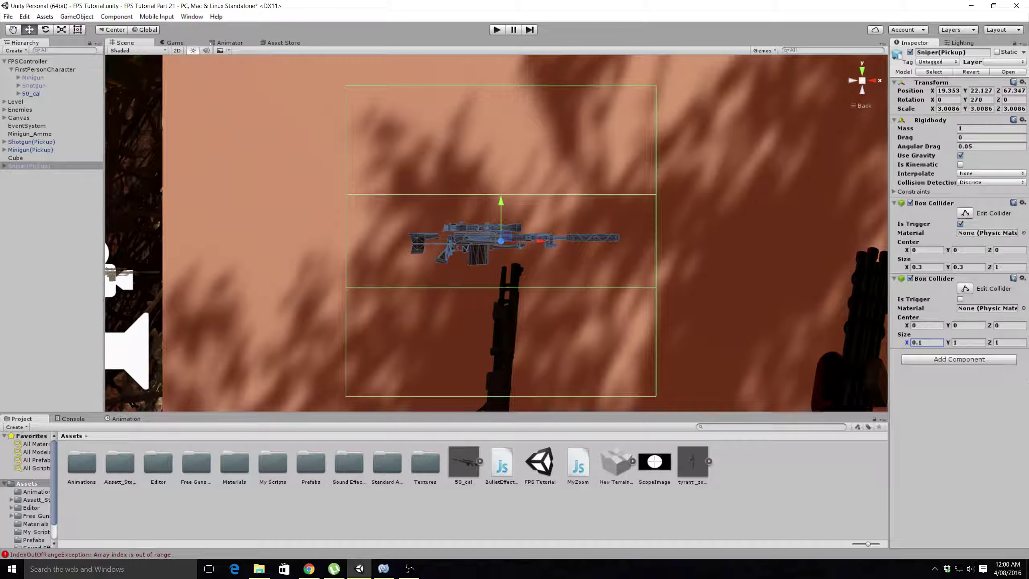
{"action": "left_click", "coordinate": [962, 343]}
{"action": "type", "text": ".1"}
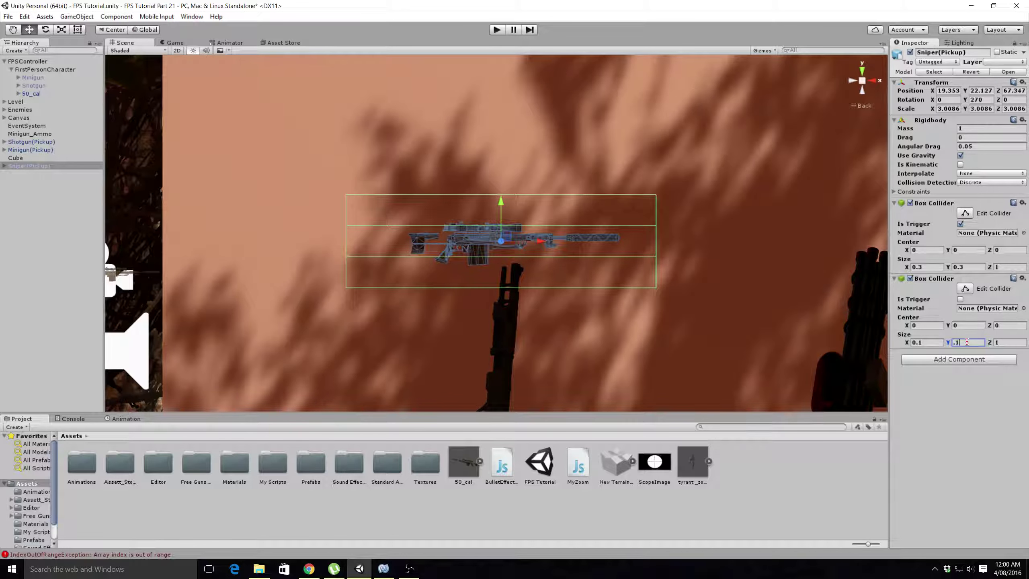
{"action": "key", "text": "BackSpace"}
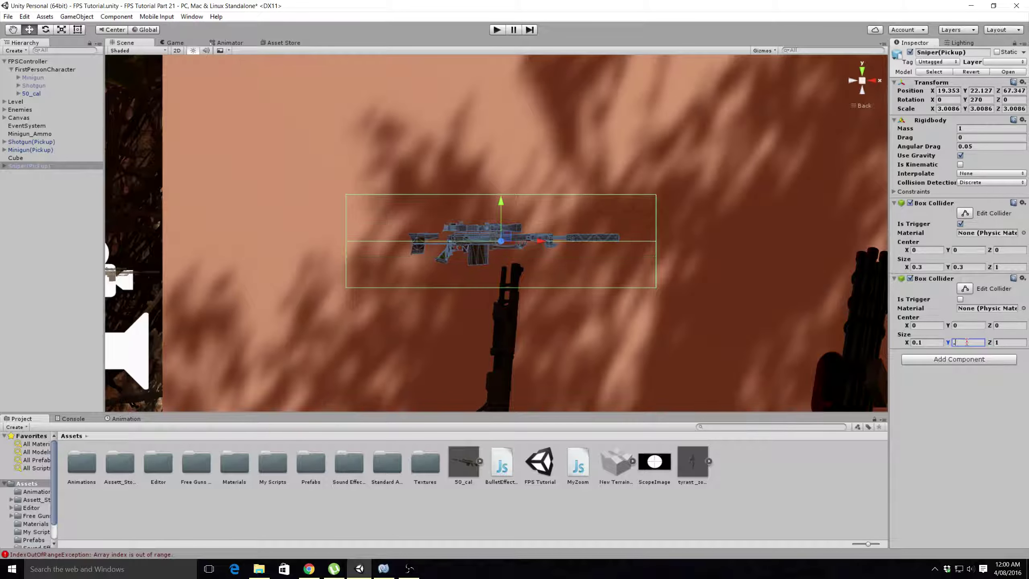
{"action": "type", "text": "2"}
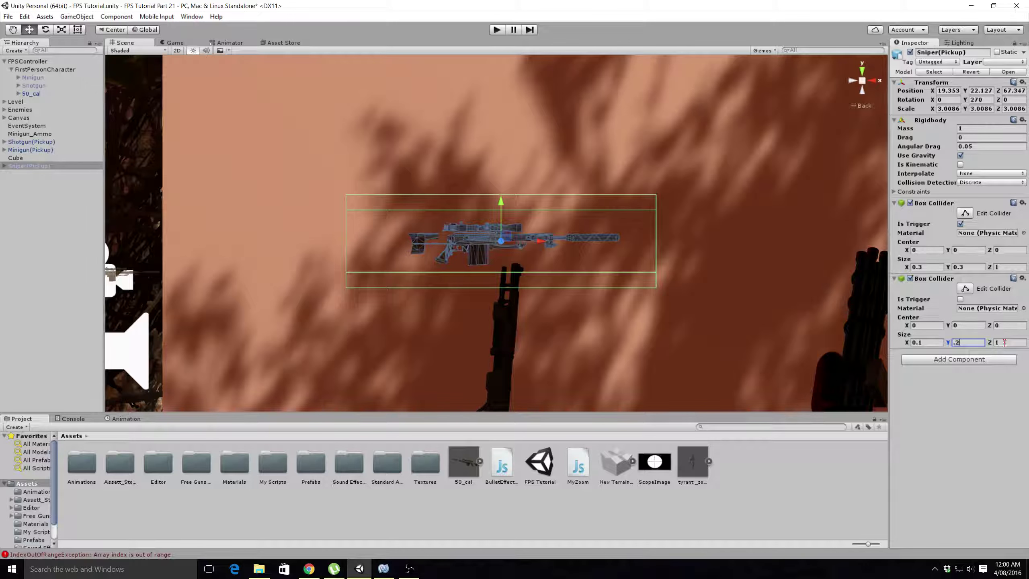
Inspect both colliders around the sniper, run the game and walk forward to test the pickup, and stop the game
{"action": "middle_click_drag", "start_coordinate": [428, 253], "coordinate": [549, 253]}
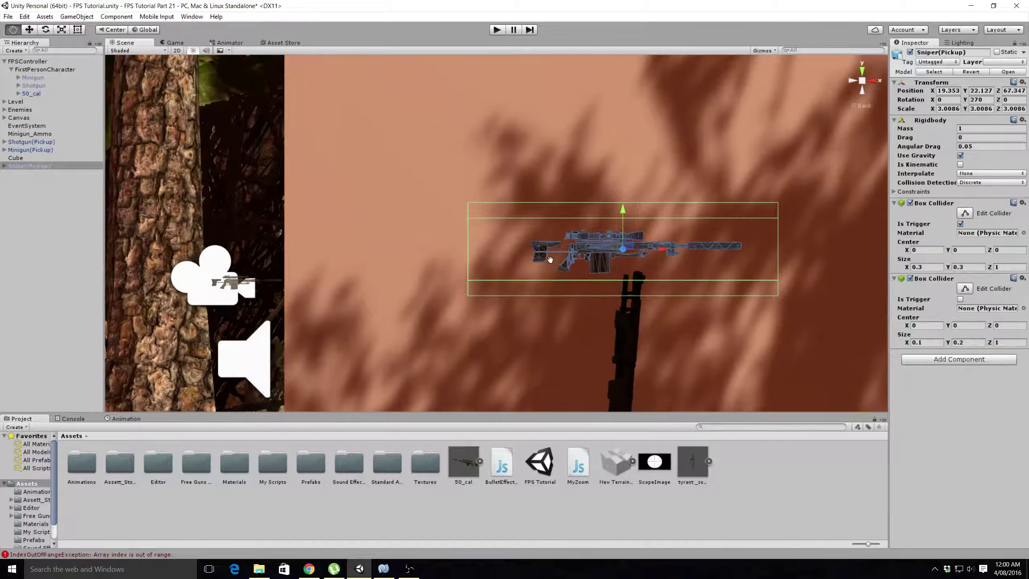
{"action": "left_click", "coordinate": [851, 81]}
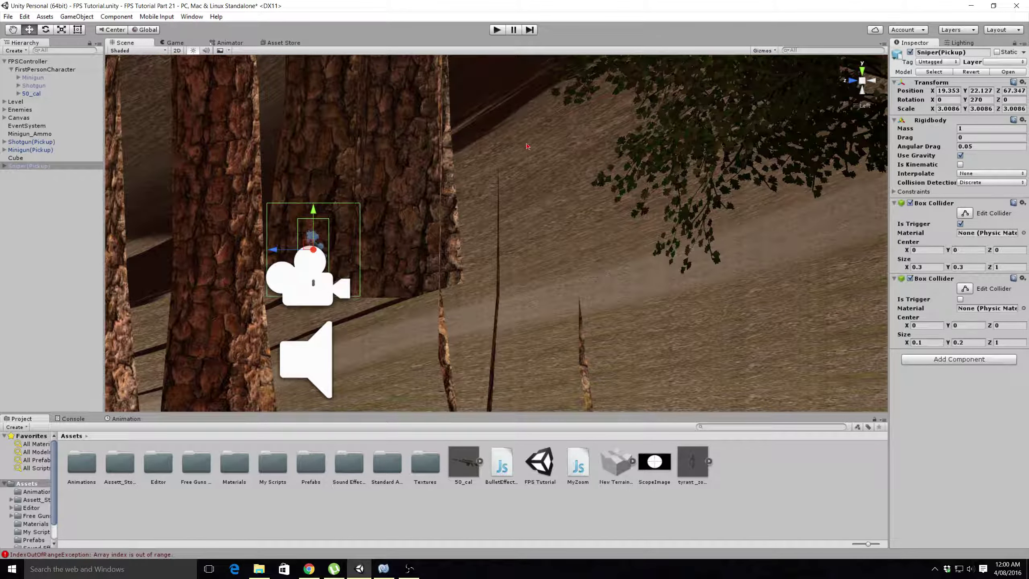
{"action": "left_click_drag", "start_coordinate": [596, 139], "coordinate": [482, 184], "text": "alt"}
{"action": "key", "text": "f"}
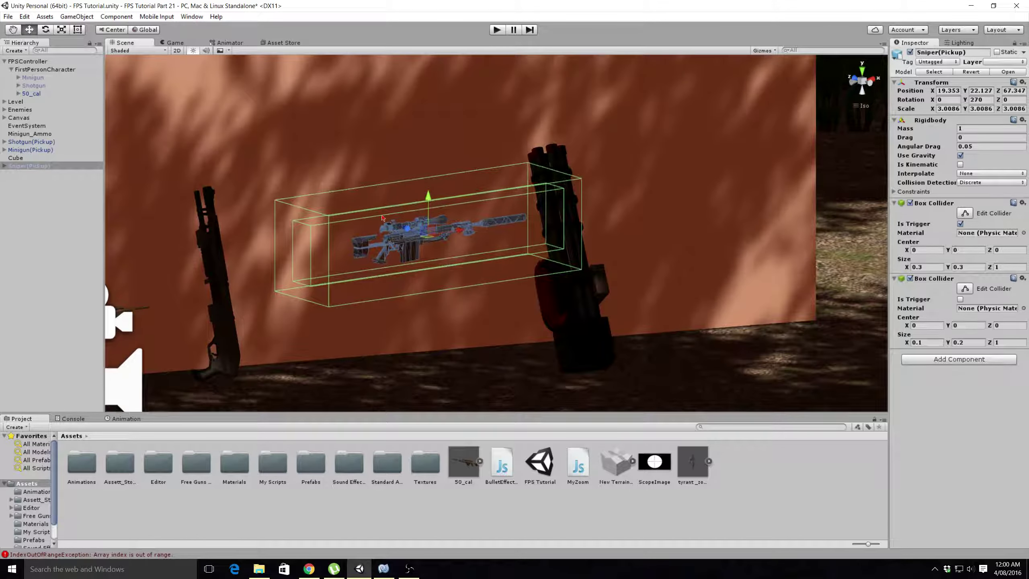
{"action": "middle_click_drag", "start_coordinate": [395, 206], "coordinate": [449, 184]}
{"action": "left_click", "coordinate": [496, 29]}
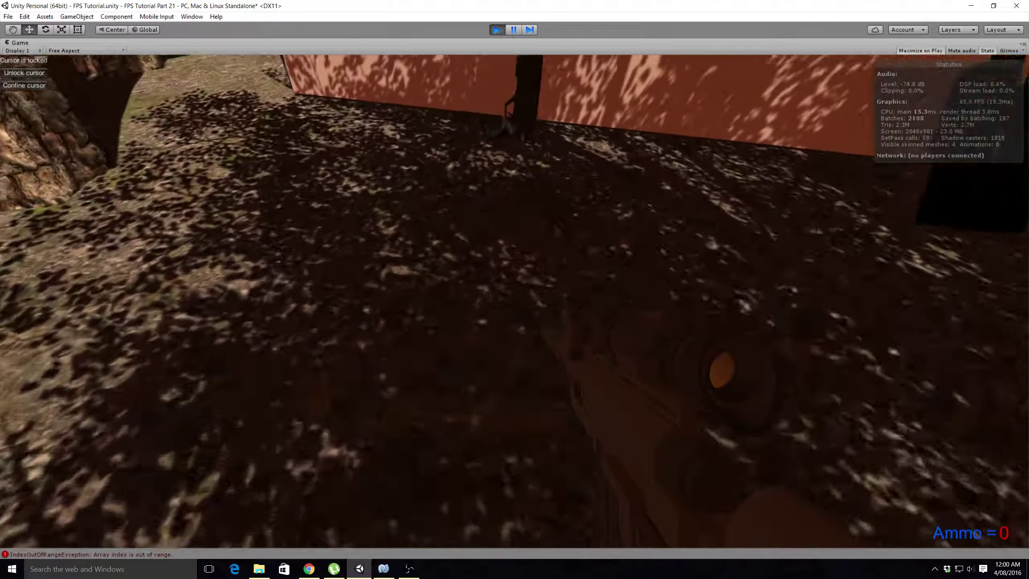
{"action": "key", "text": "w"}
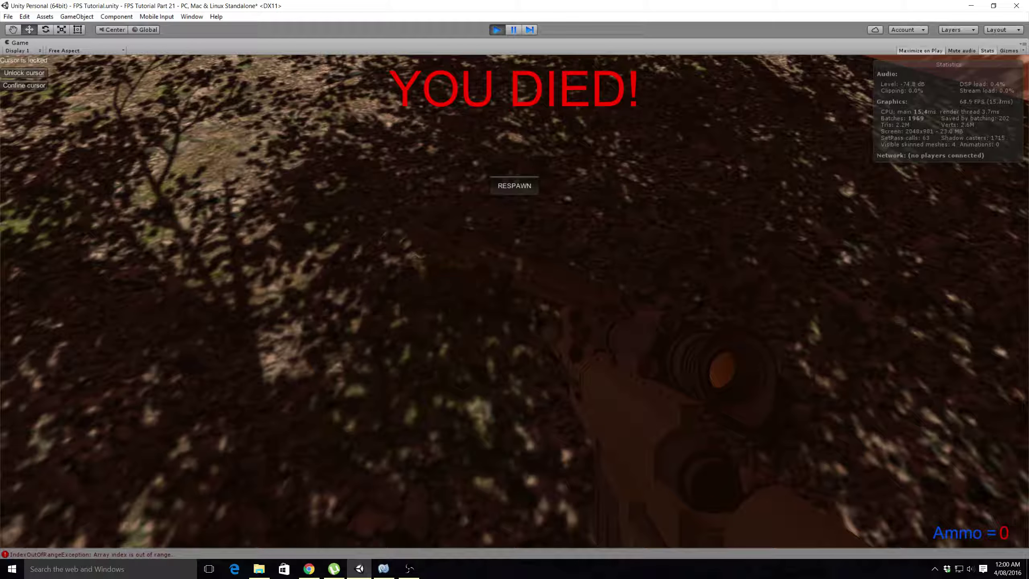
{"action": "key", "text": "Escape"}
{"action": "left_click", "coordinate": [496, 30]}
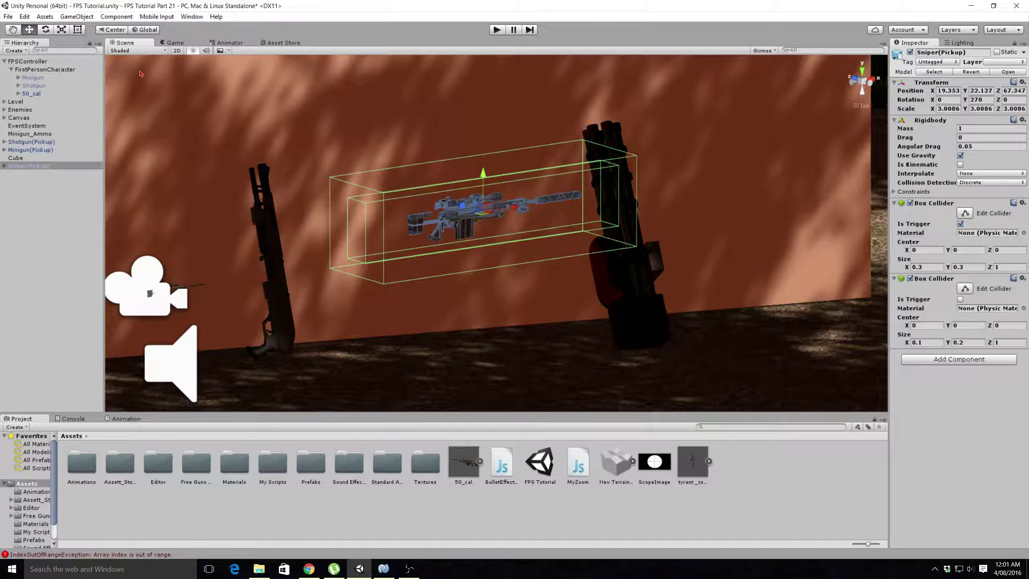
Select FPSController, expand its Weapon Pickup script and open the weapon array's Size for editing
{"action": "left_click", "coordinate": [40, 69]}
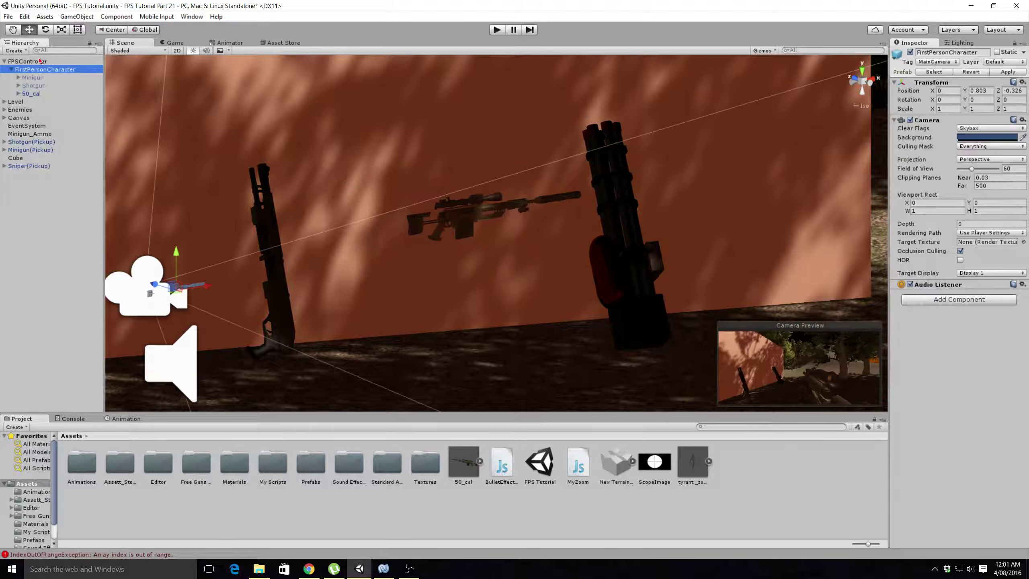
{"action": "left_click", "coordinate": [39, 61]}
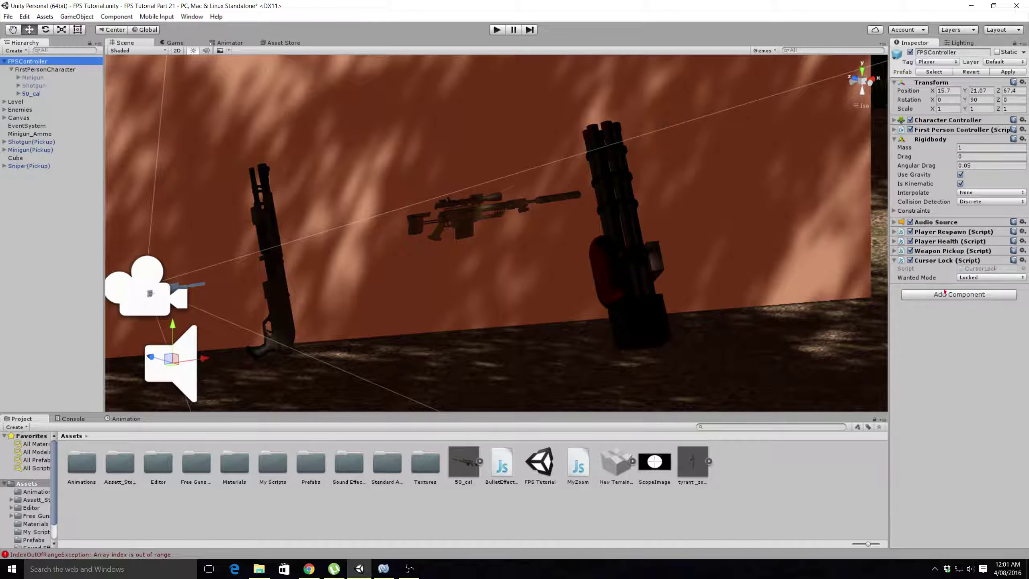
{"action": "left_click", "coordinate": [894, 251]}
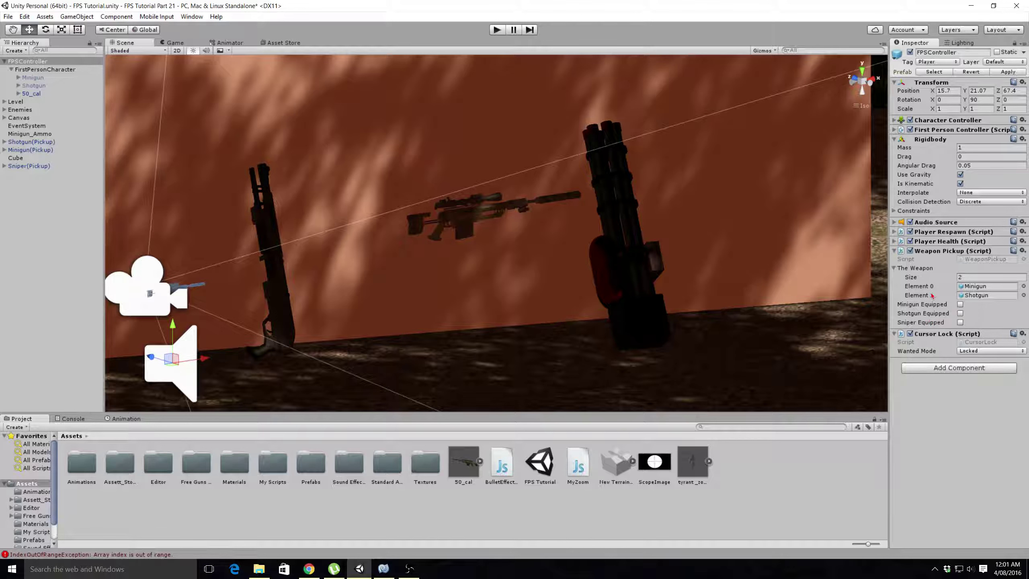
{"action": "left_click", "coordinate": [967, 276]}
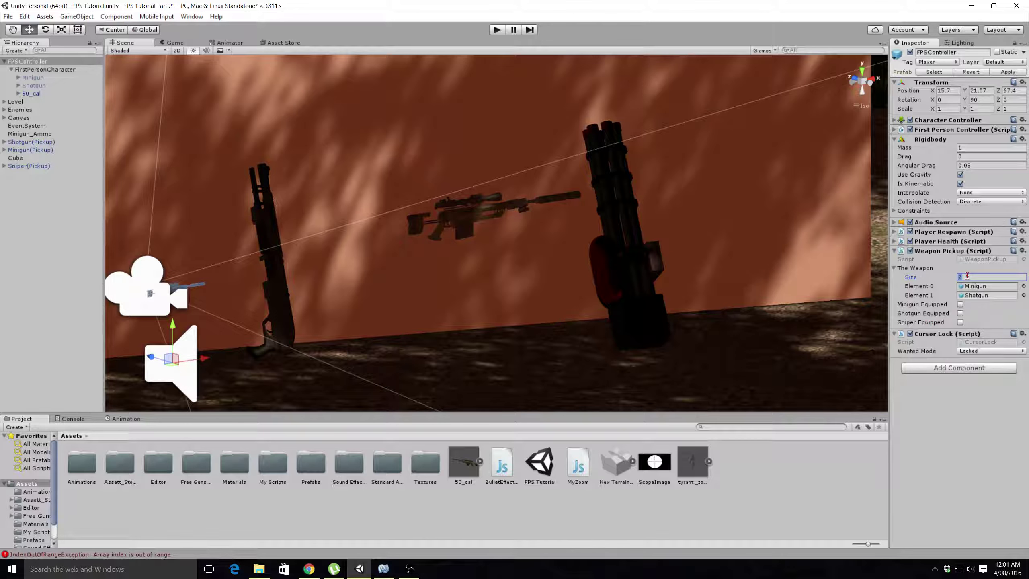
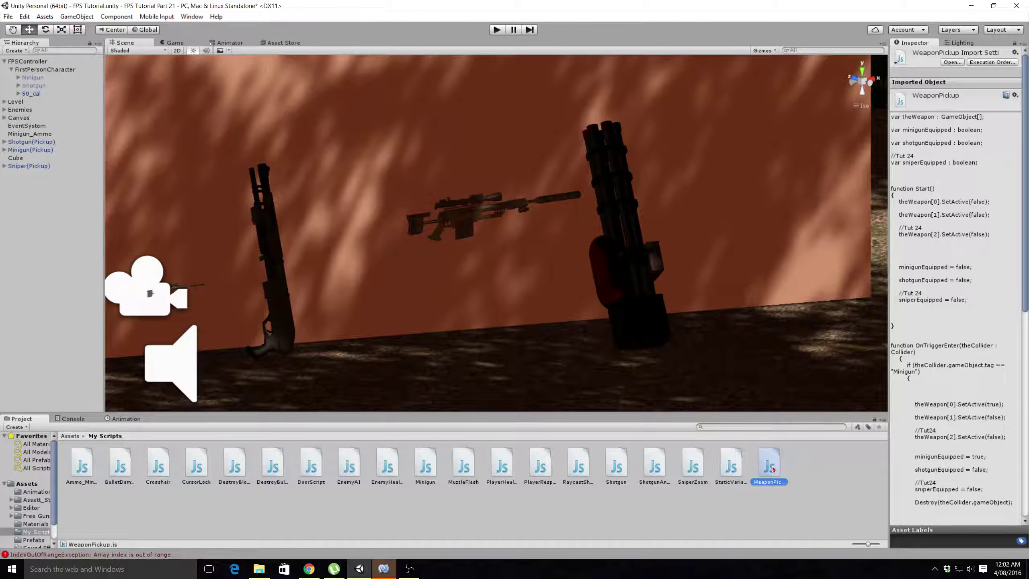
Switch to MonoDevelop to review the sniper variable and Start function in WeaponPickup.js, and return to Unity
{"action": "left_click", "coordinate": [390, 571]}
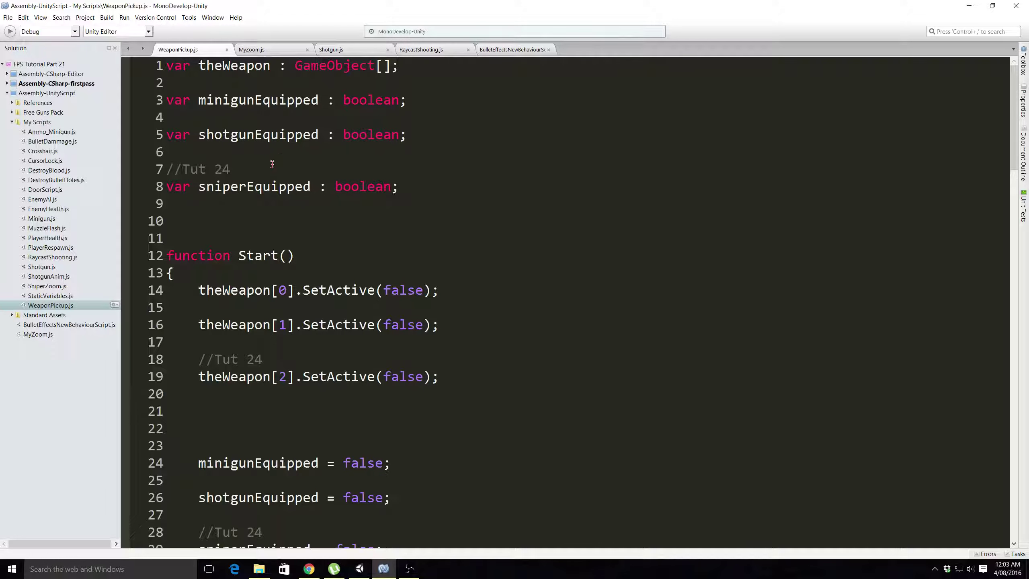
{"action": "scroll", "coordinate": [272, 162], "scroll_direction": "down", "scroll_amount": 1}
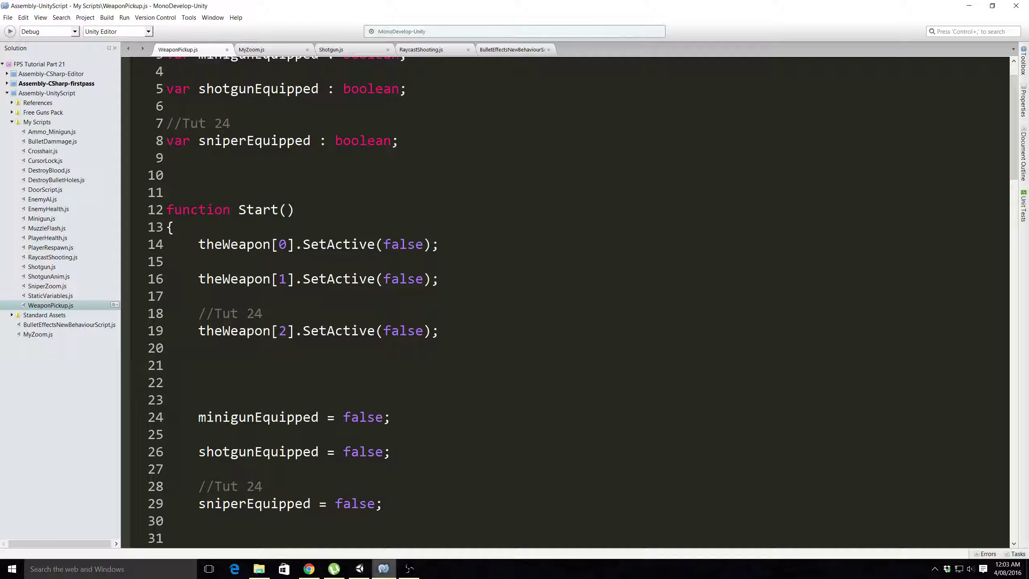
{"action": "left_click", "coordinate": [360, 568]}
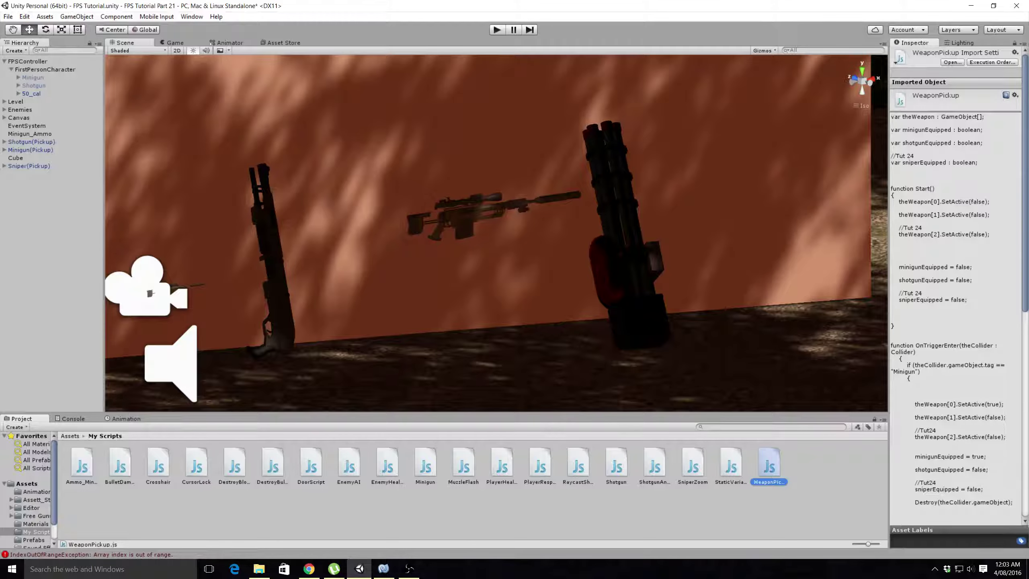
Check FPSController's Weapon Pickup weapon elements against the SetActive lines in WeaponPickup.js in MonoDevelop, and return to Unity
{"action": "left_click", "coordinate": [40, 61]}
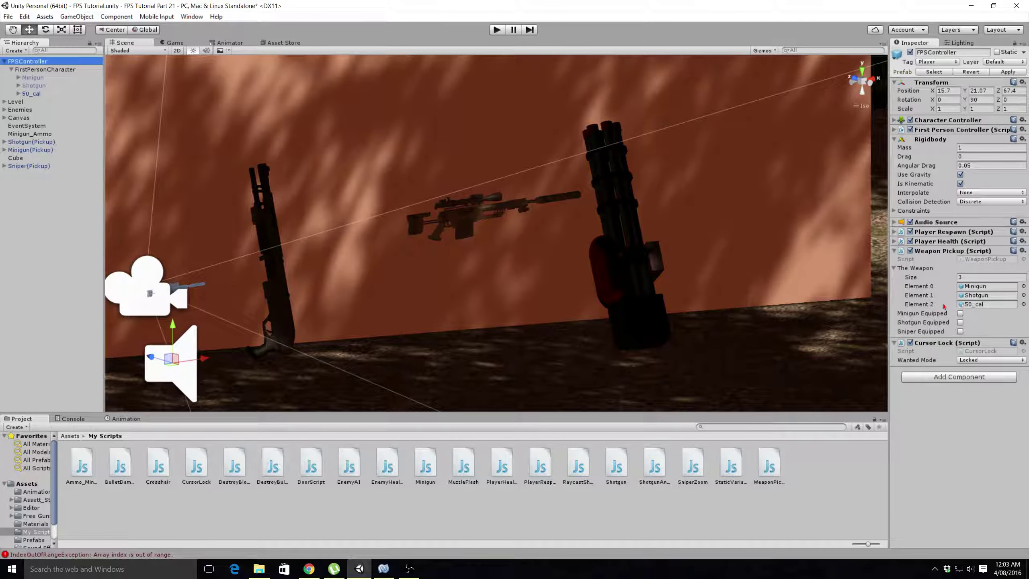
{"action": "left_click", "coordinate": [383, 569]}
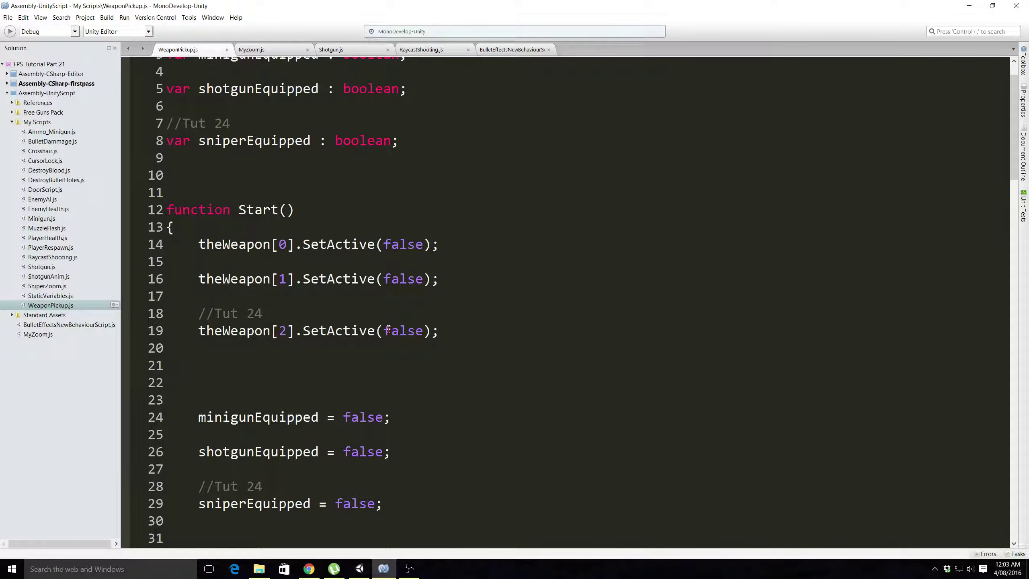
{"action": "left_click", "coordinate": [358, 568]}
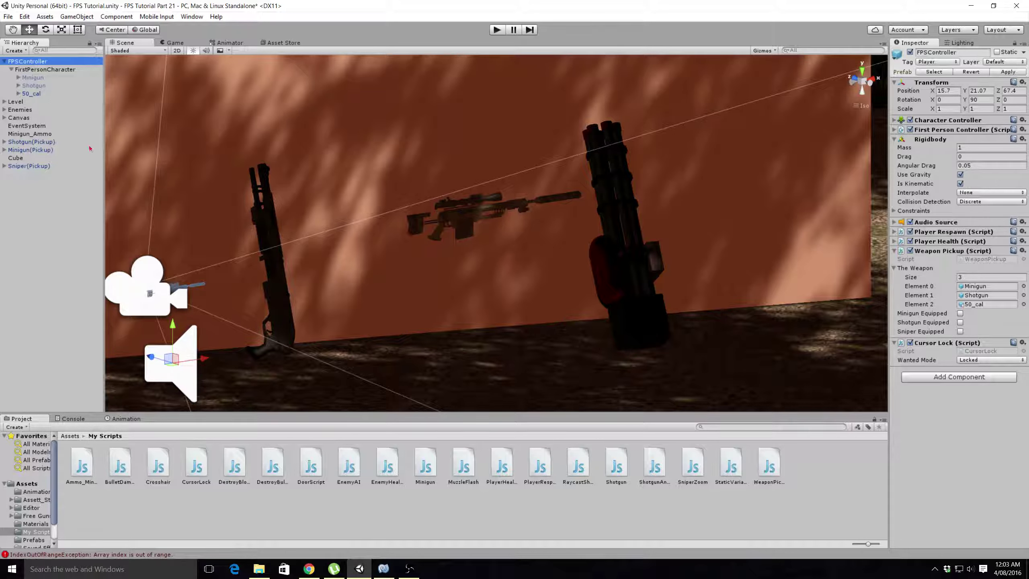
Toggle the 50_cal object under FirstPersonCharacter inactive and active several times, ending with it active
{"action": "left_click", "coordinate": [33, 95]}
{"action": "left_click", "coordinate": [910, 52]}
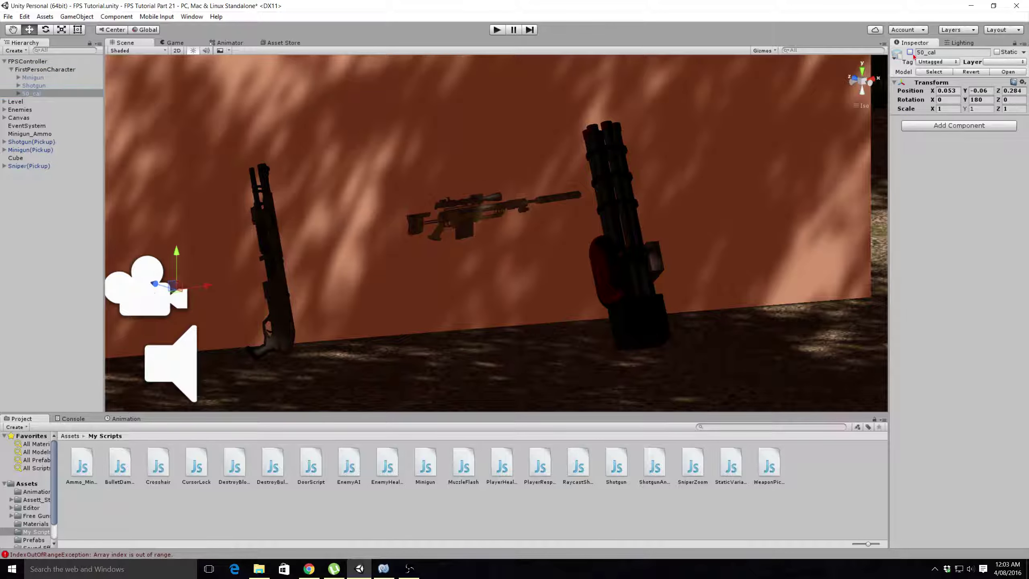
{"action": "left_click", "coordinate": [911, 52]}
{"action": "left_click", "coordinate": [911, 52]}
{"action": "left_click", "coordinate": [911, 53]}
{"action": "left_click", "coordinate": [910, 52]}
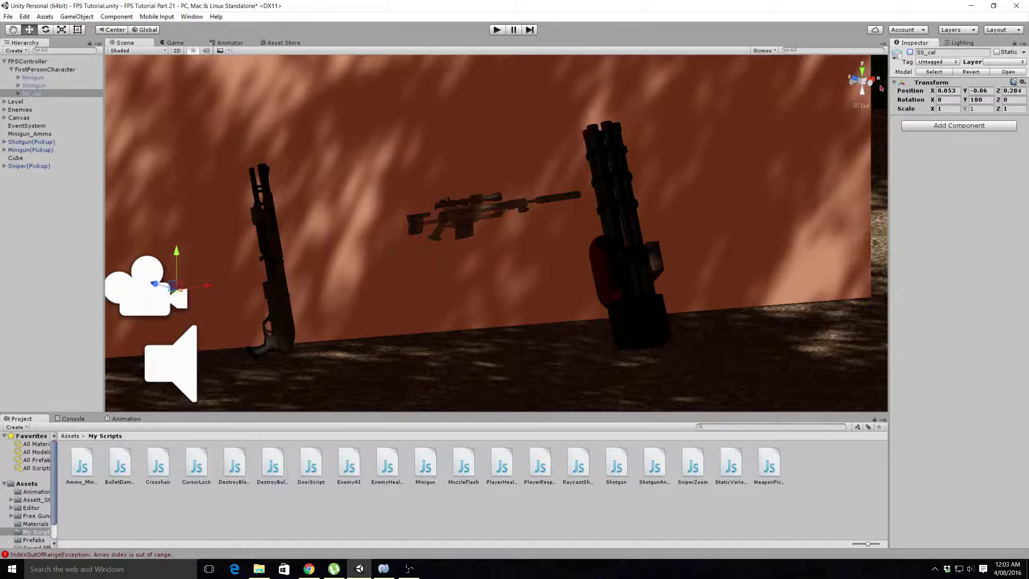
{"action": "left_click", "coordinate": [910, 52]}
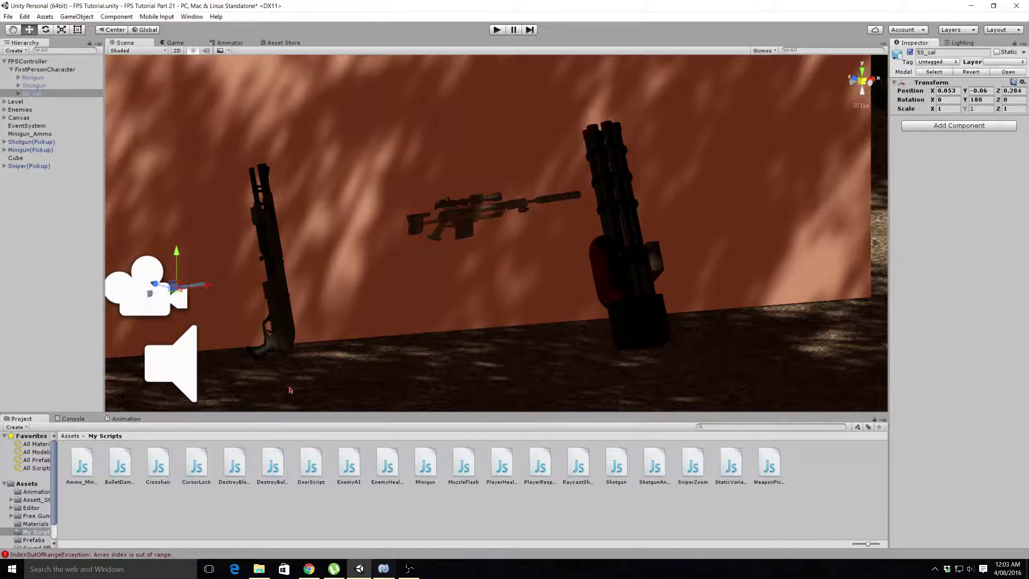
{"action": "left_click", "coordinate": [34, 85]}
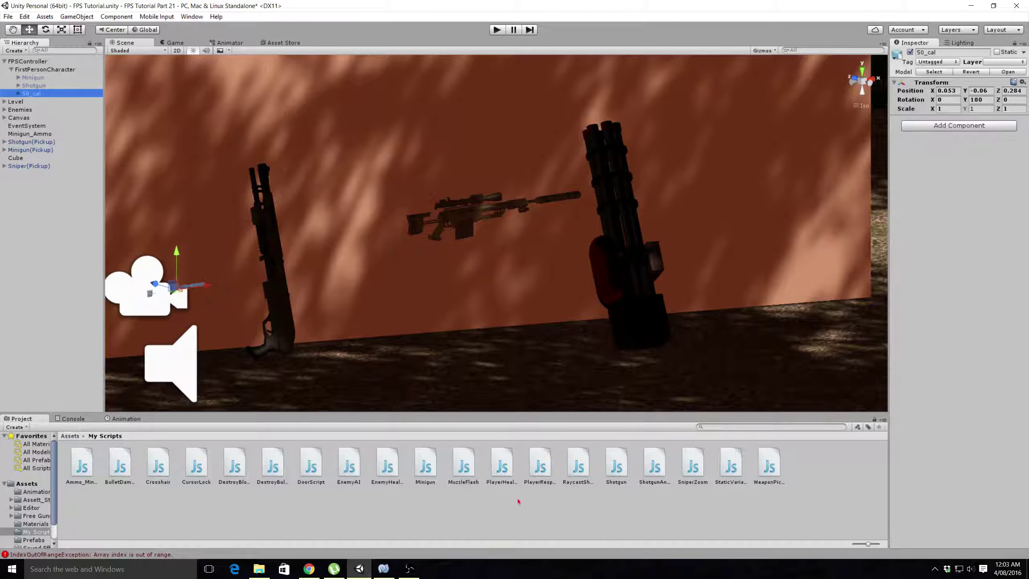
Switch to MonoDevelop and review the Start function and the Minigun branch of OnTriggerEnter in WeaponPickup.js
{"action": "left_click", "coordinate": [383, 569]}
{"action": "scroll", "coordinate": [291, 240], "scroll_direction": "down", "scroll_amount": 2}
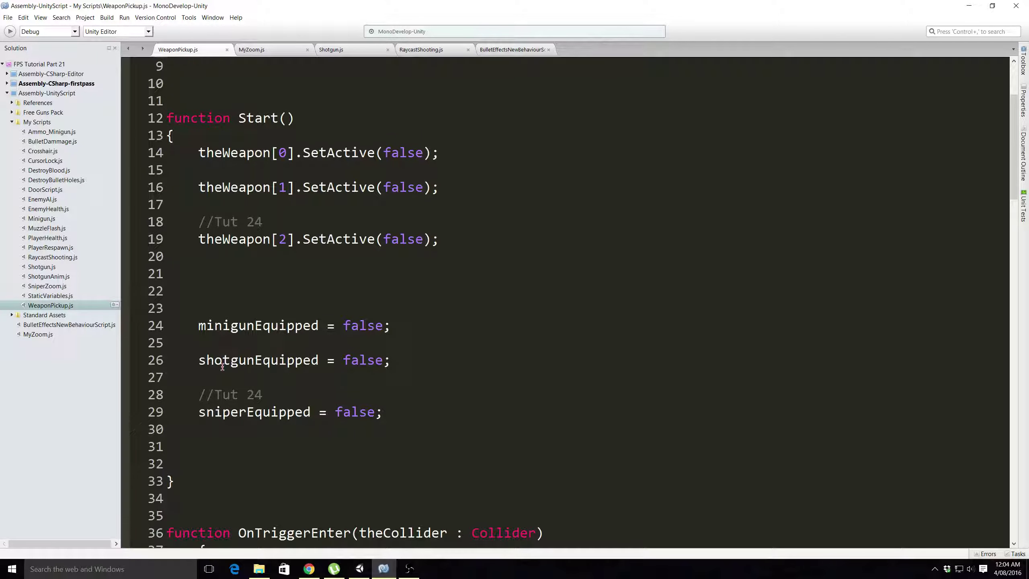
{"action": "scroll", "coordinate": [357, 329], "scroll_direction": "down", "scroll_amount": 2}
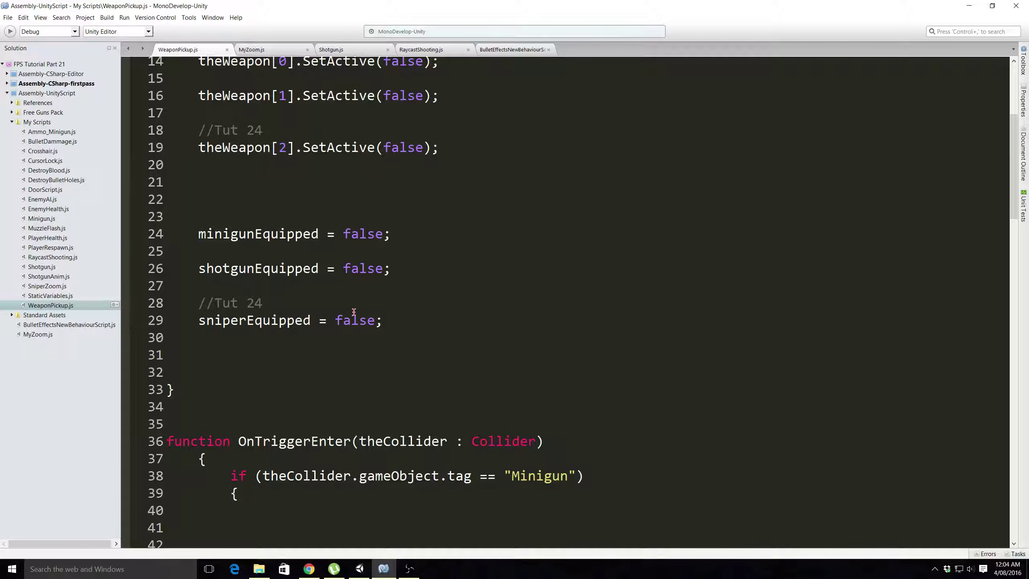
{"action": "scroll", "coordinate": [351, 315], "scroll_direction": "down", "scroll_amount": 2}
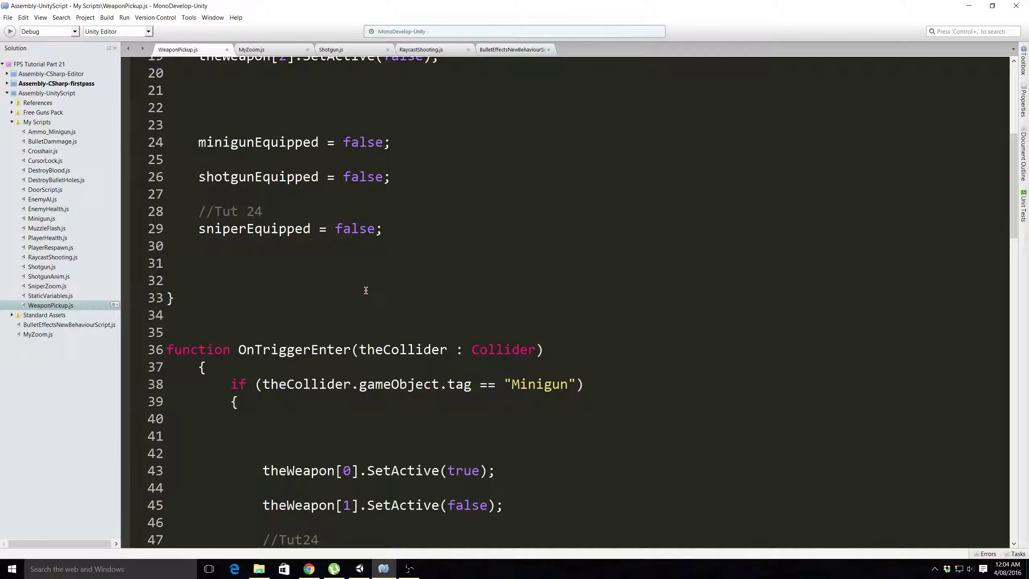
{"action": "scroll", "coordinate": [365, 290], "scroll_direction": "down", "scroll_amount": 1}
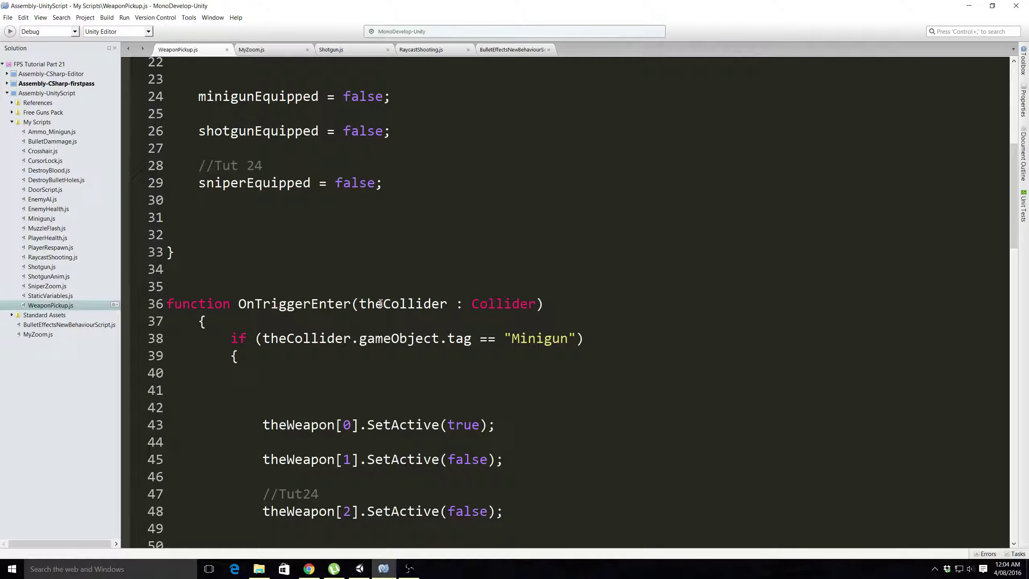
{"action": "scroll", "coordinate": [410, 299], "scroll_direction": "down", "scroll_amount": 2}
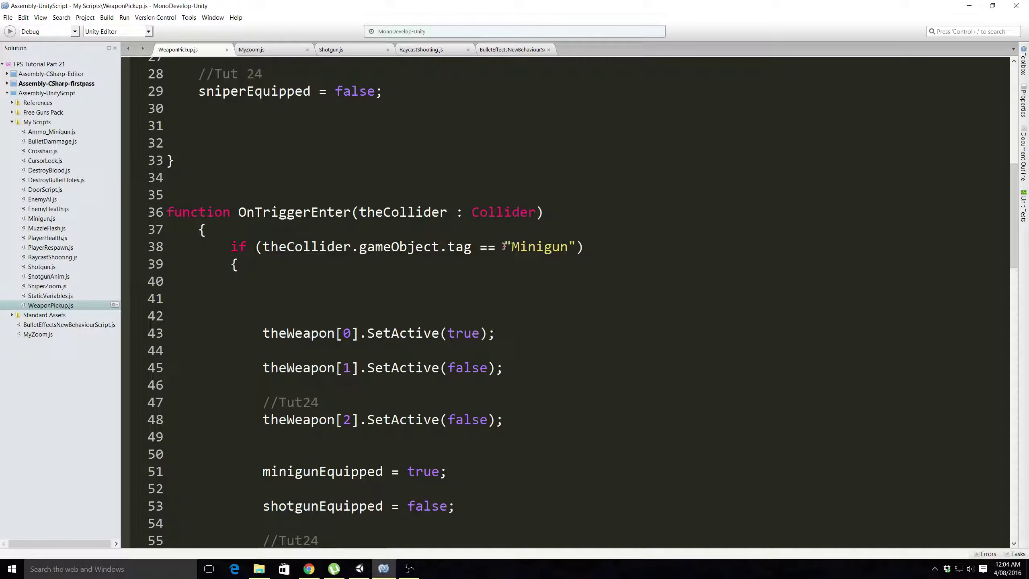
{"action": "scroll", "coordinate": [398, 298], "scroll_direction": "down", "scroll_amount": 2}
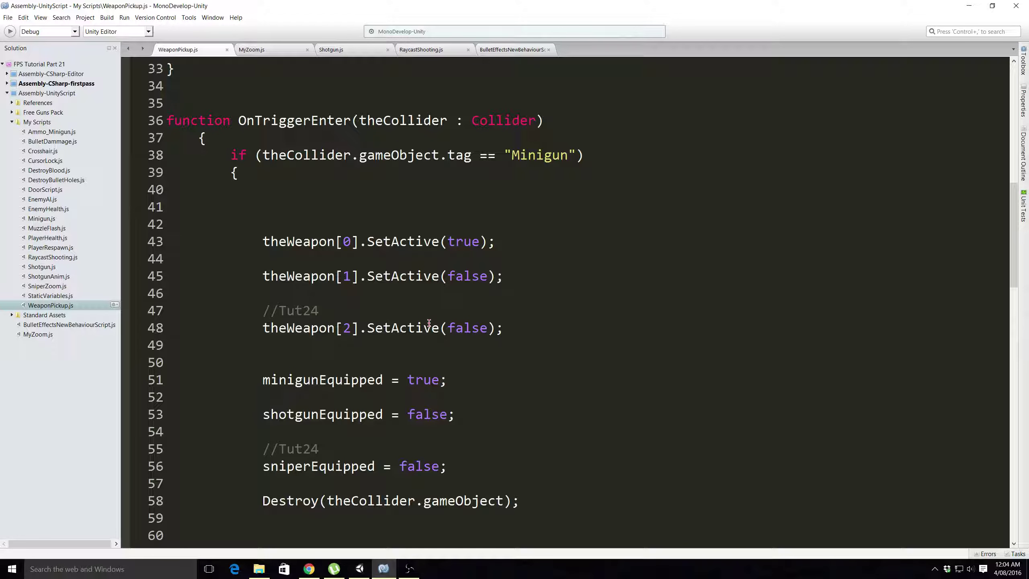
{"action": "scroll", "coordinate": [428, 323], "scroll_direction": "down", "scroll_amount": 2}
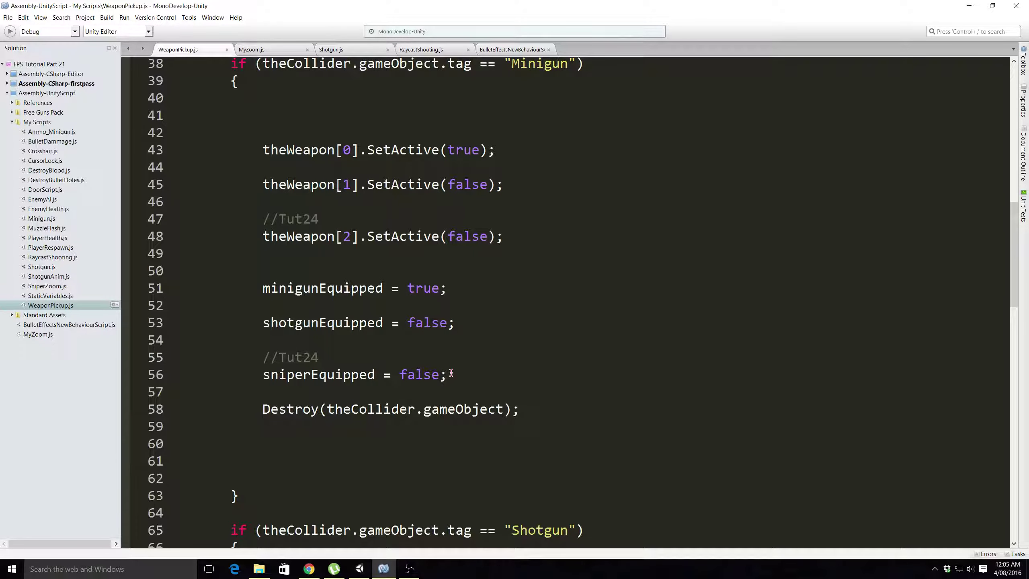
Review the Shotgun branch of OnTriggerEnter, including its Tut24 sniper lines
{"action": "scroll", "coordinate": [473, 349], "scroll_direction": "down", "scroll_amount": 5}
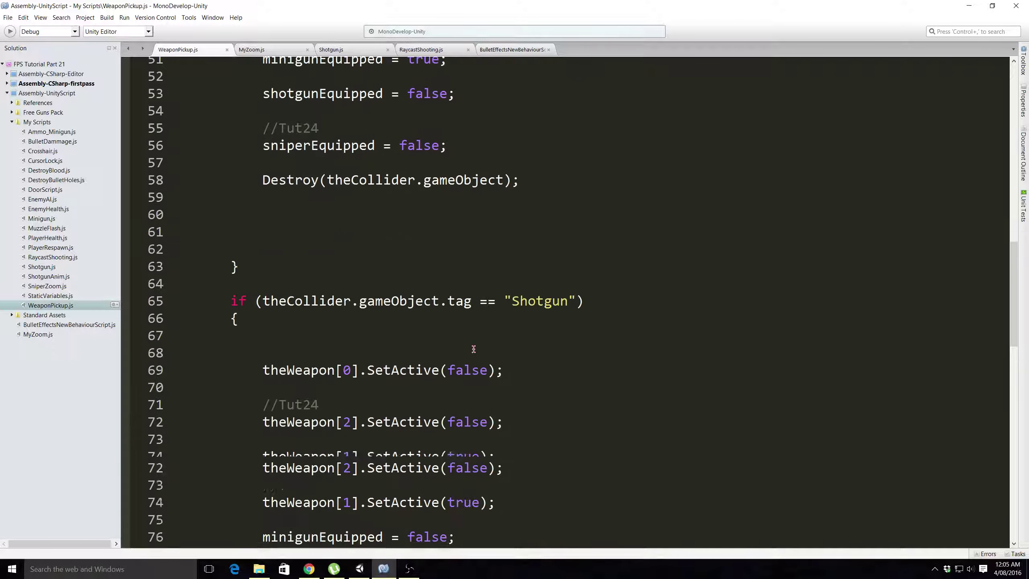
{"action": "scroll", "coordinate": [472, 349], "scroll_direction": "down", "scroll_amount": 1}
{"action": "scroll", "coordinate": [475, 341], "scroll_direction": "down", "scroll_amount": 1}
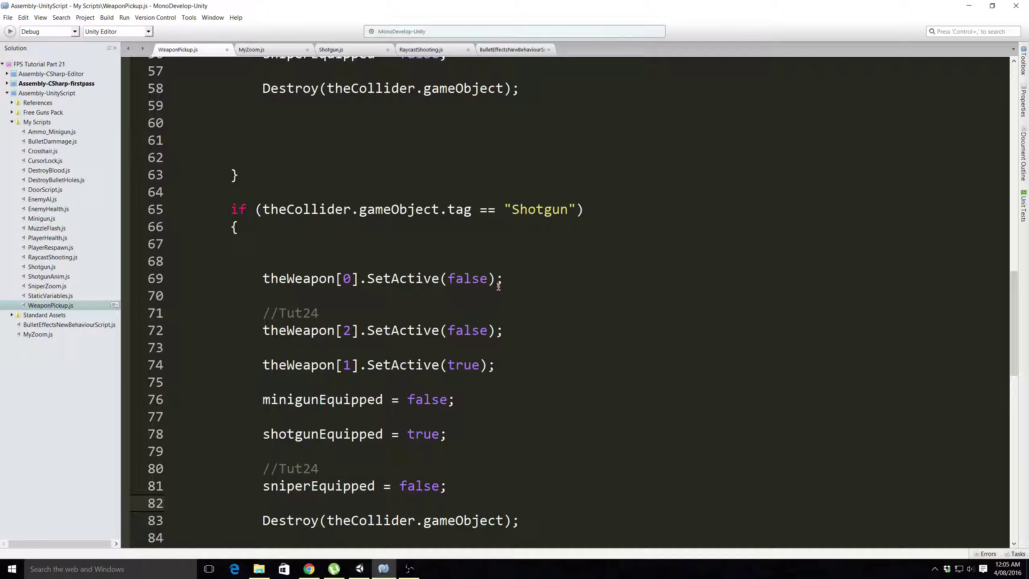
{"action": "scroll", "coordinate": [508, 281], "scroll_direction": "down", "scroll_amount": 1}
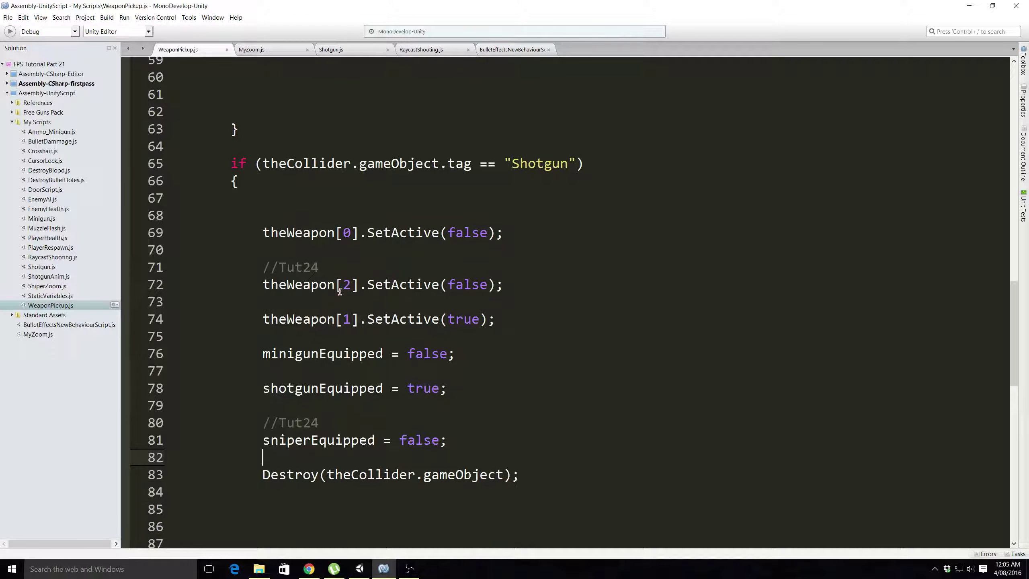
{"action": "scroll", "coordinate": [433, 294], "scroll_direction": "down", "scroll_amount": 2}
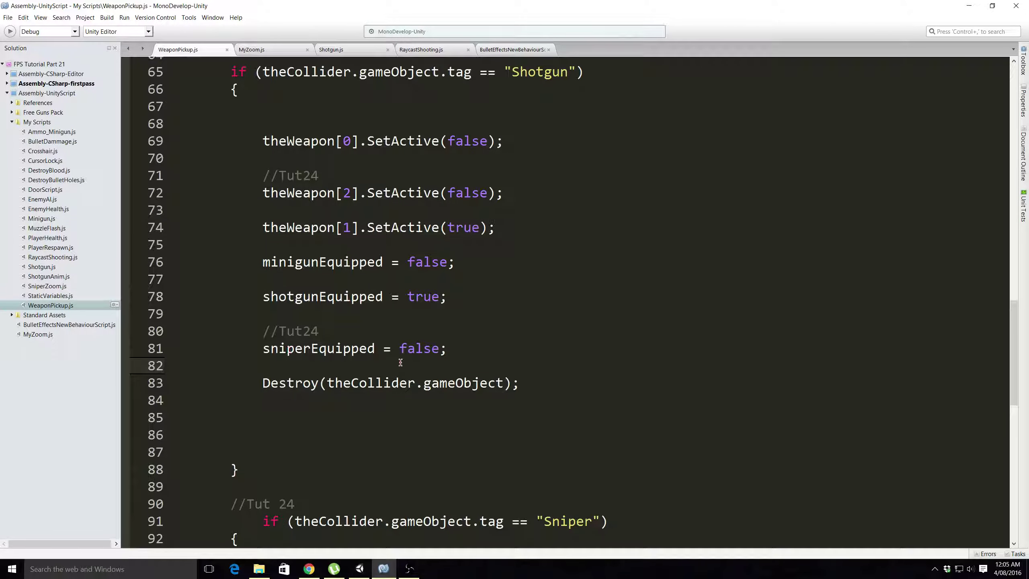
{"action": "scroll", "coordinate": [441, 348], "scroll_direction": "down", "scroll_amount": 4}
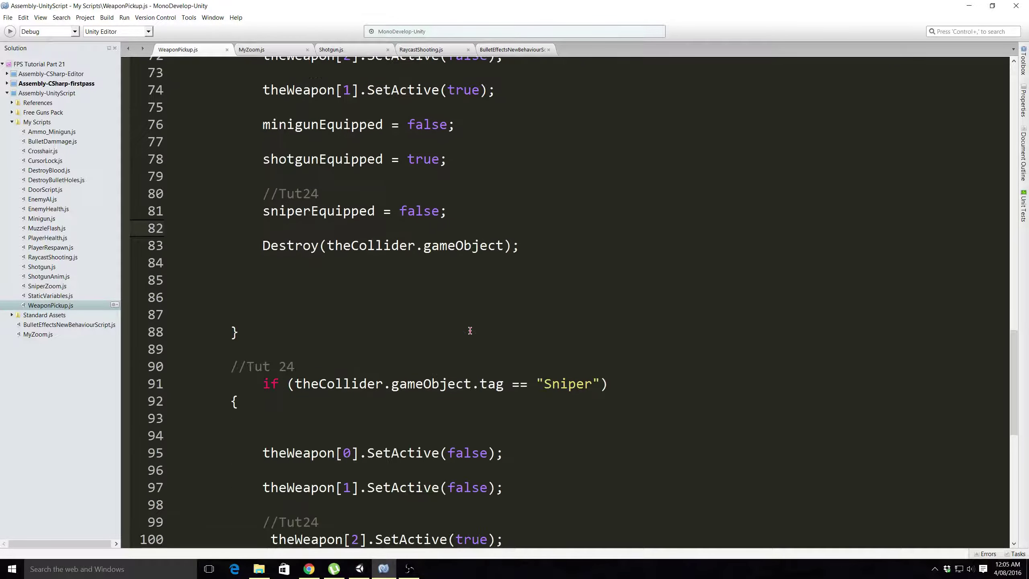
Examine the Sniper branch of OnTriggerEnter through the end of the script, comparing it with the Shotgun branch
{"action": "scroll", "coordinate": [472, 329], "scroll_direction": "down", "scroll_amount": 2}
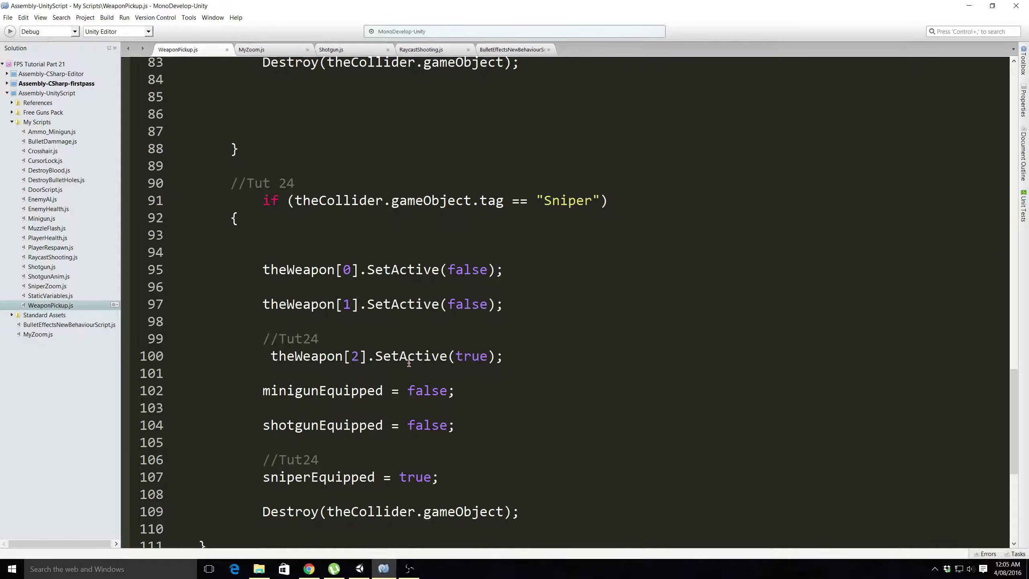
{"action": "scroll", "coordinate": [408, 364], "scroll_direction": "up", "scroll_amount": 7}
{"action": "scroll", "coordinate": [522, 442], "scroll_direction": "down", "scroll_amount": 3}
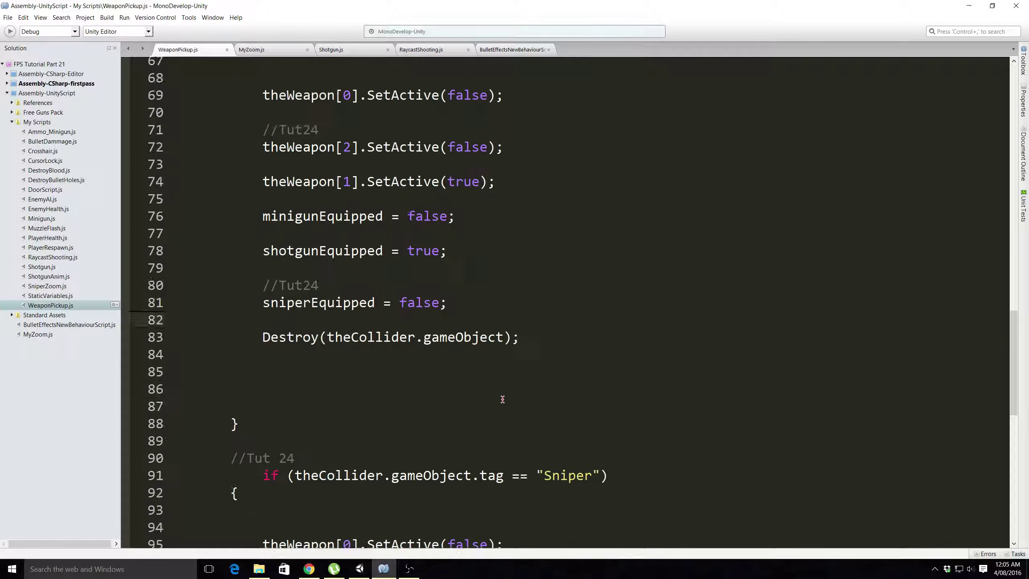
{"action": "scroll", "coordinate": [495, 291], "scroll_direction": "down", "scroll_amount": 3}
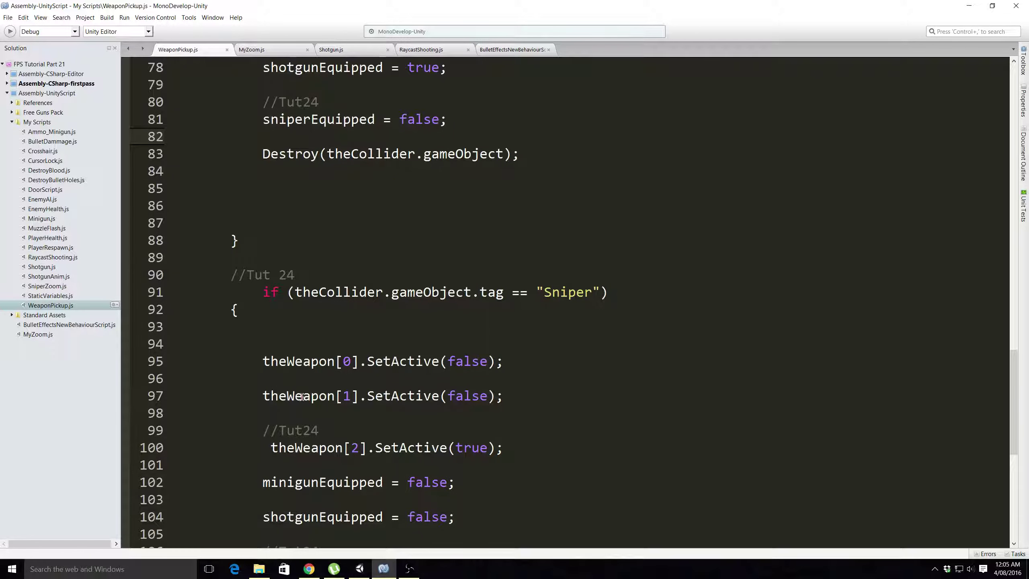
{"action": "scroll", "coordinate": [302, 396], "scroll_direction": "down", "scroll_amount": 2}
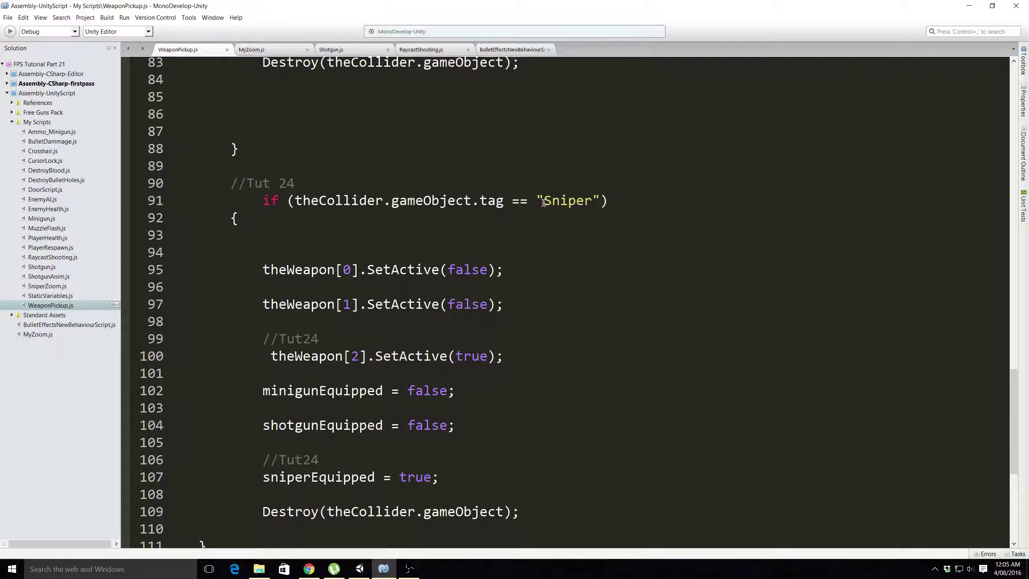
{"action": "scroll", "coordinate": [553, 190], "scroll_direction": "up", "scroll_amount": 7}
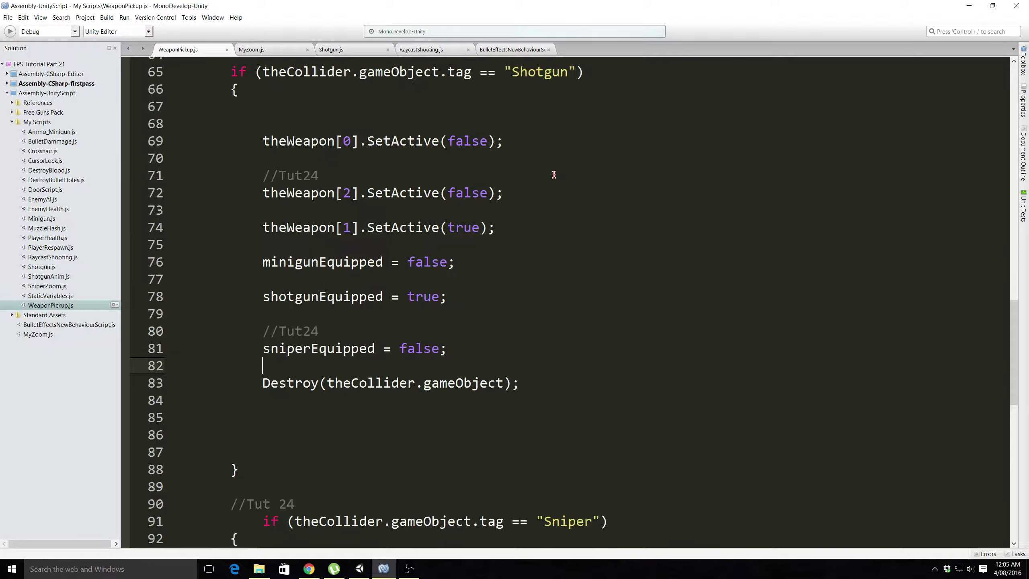
{"action": "scroll", "coordinate": [553, 175], "scroll_direction": "up", "scroll_amount": 3}
{"action": "scroll", "coordinate": [543, 289], "scroll_direction": "down", "scroll_amount": 6}
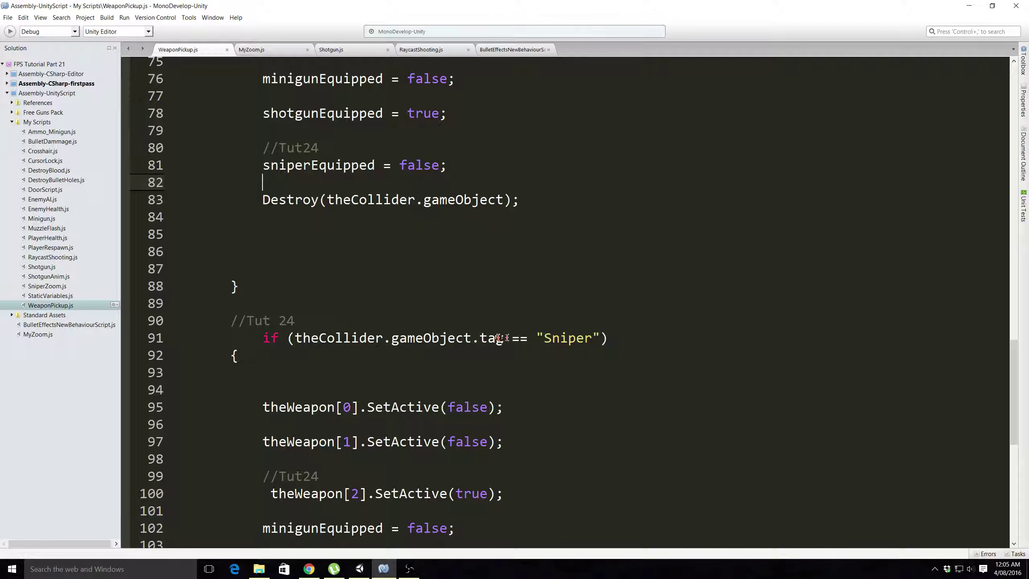
{"action": "scroll", "coordinate": [498, 337], "scroll_direction": "down", "scroll_amount": 3}
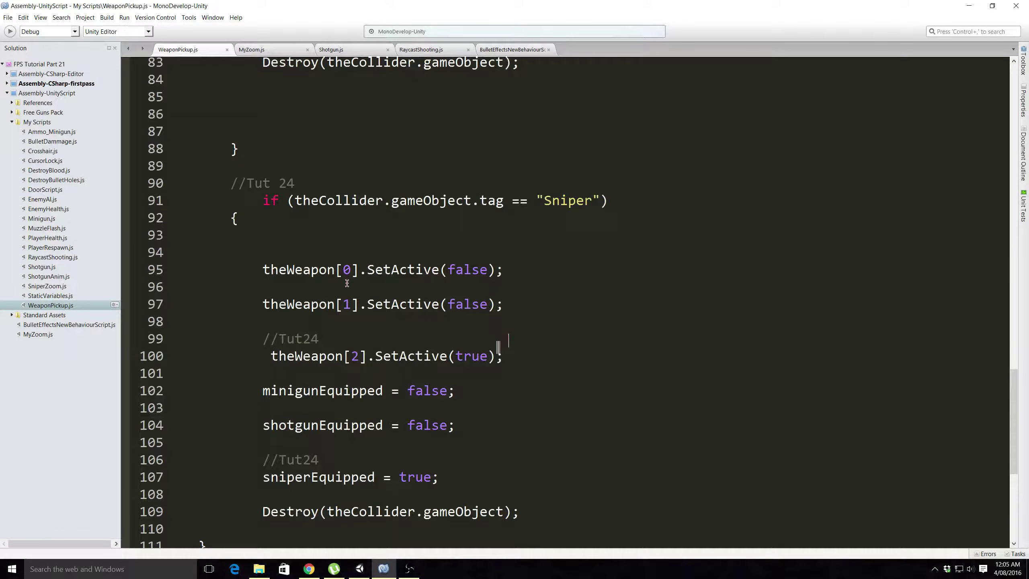
{"action": "scroll", "coordinate": [343, 304], "scroll_direction": "down", "scroll_amount": 2}
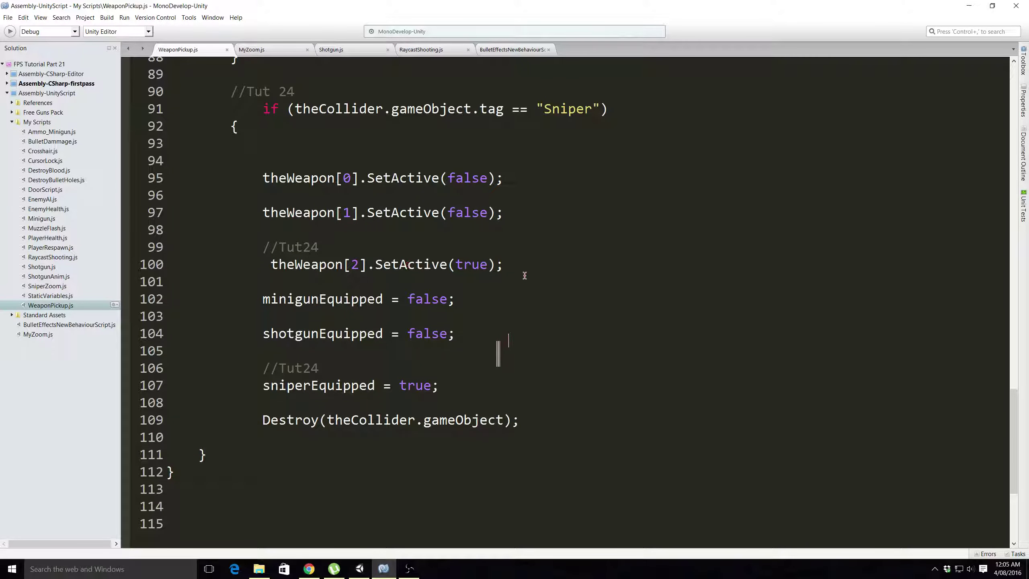
{"action": "scroll", "coordinate": [454, 286], "scroll_direction": "down", "scroll_amount": 2}
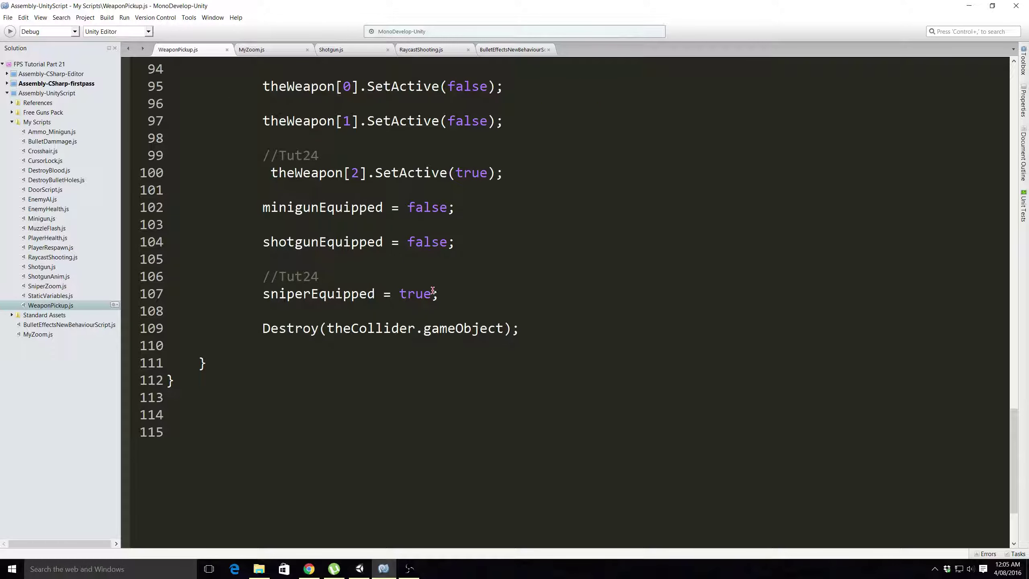
Switch back to Unity and assign the Sniper tag to the Sniper(Pickup) object
{"action": "left_click", "coordinate": [363, 570]}
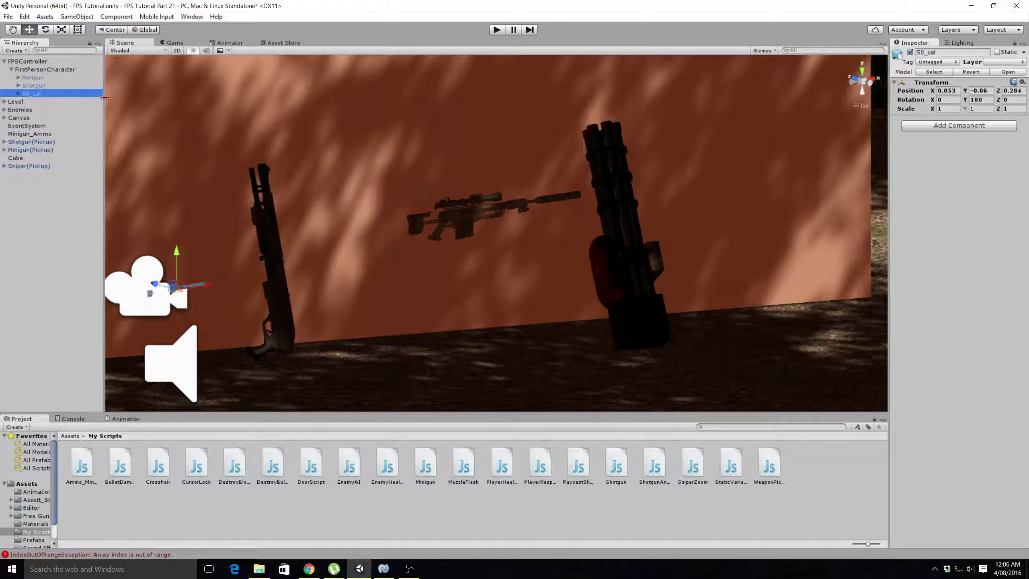
{"action": "left_click", "coordinate": [28, 166]}
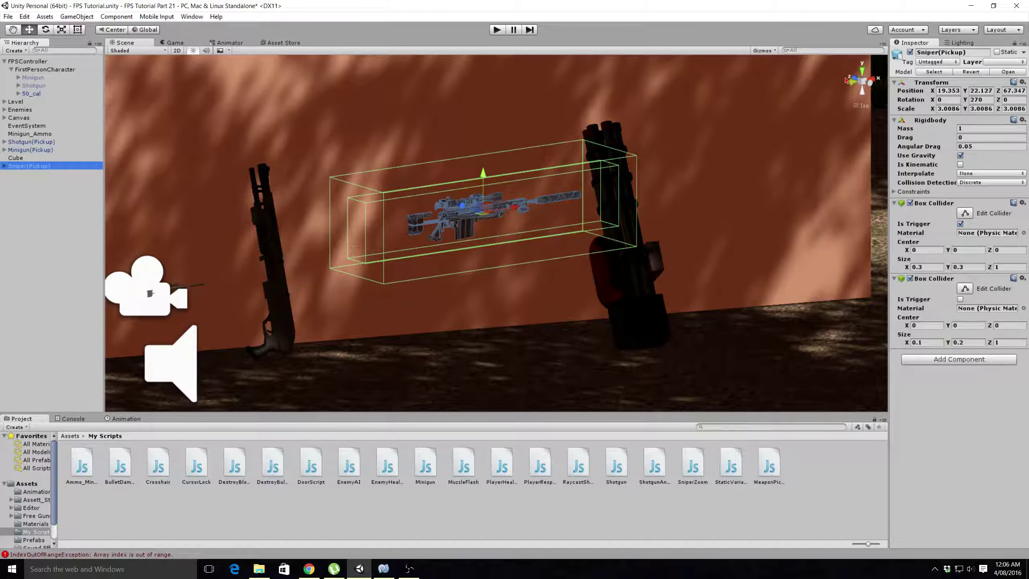
{"action": "left_click", "coordinate": [943, 63]}
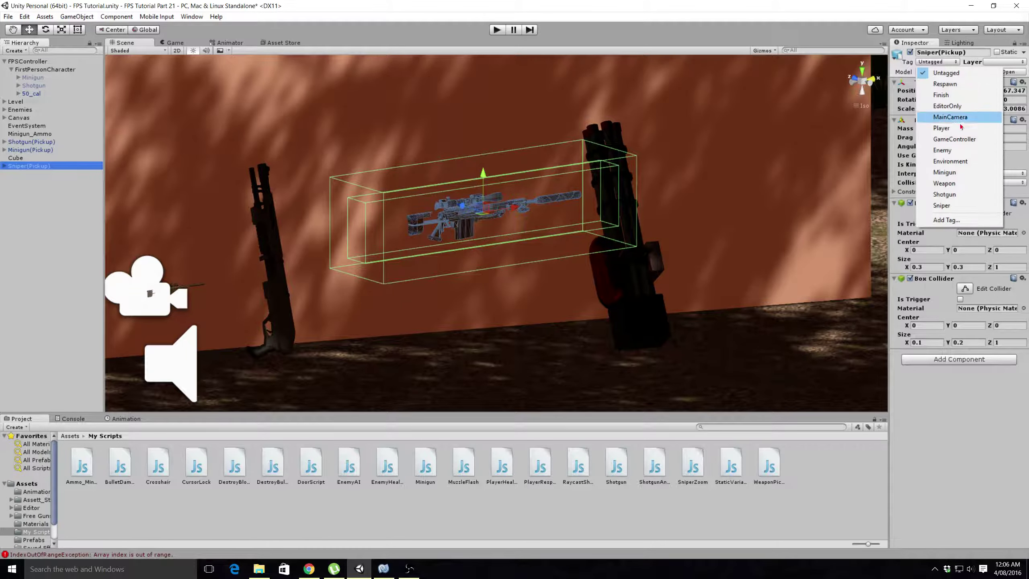
{"action": "left_click", "coordinate": [941, 205]}
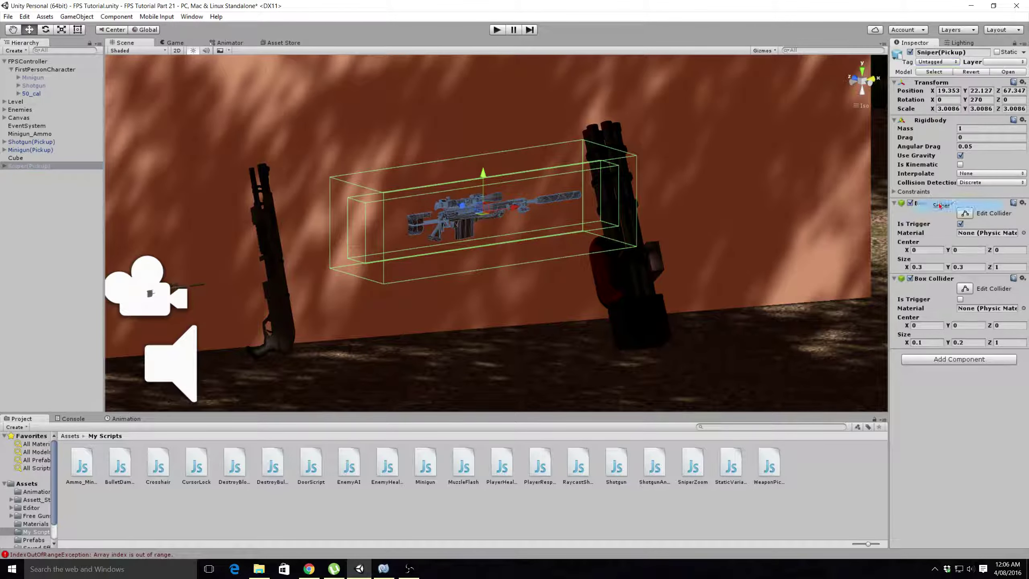
Add a new tag entry to the project's Tags list and remove it again
{"action": "left_click", "coordinate": [945, 62]}
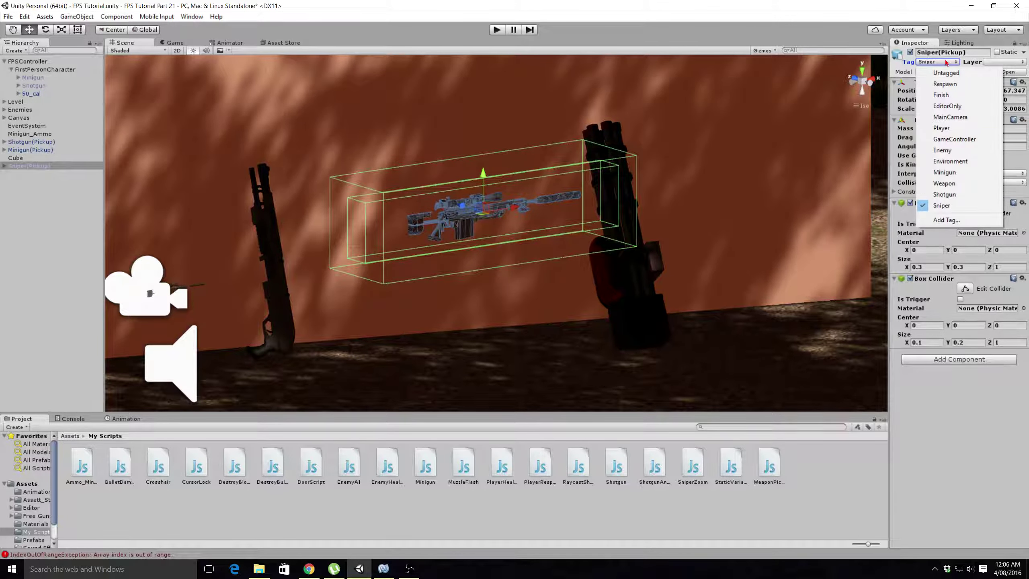
{"action": "left_click", "coordinate": [943, 223]}
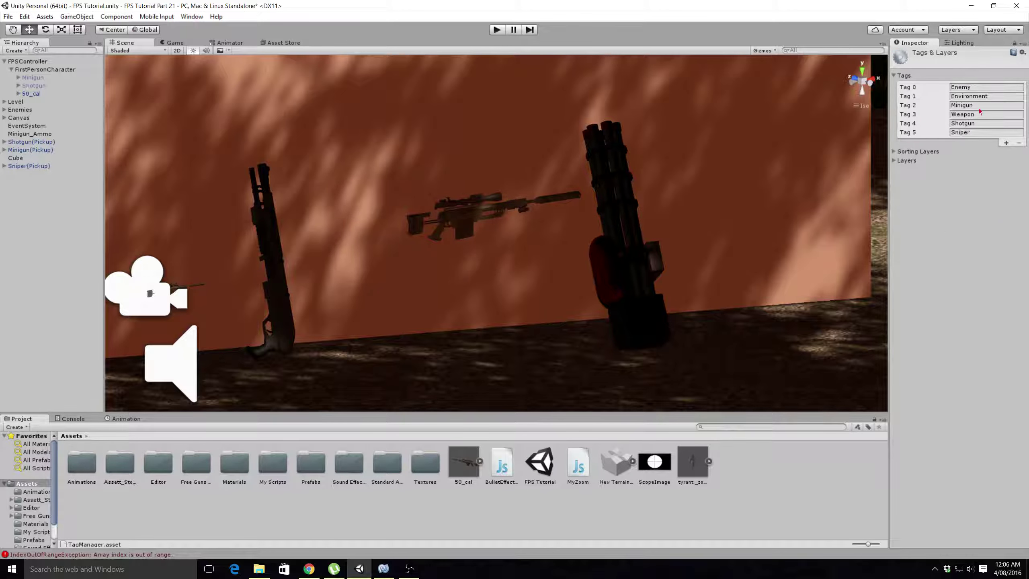
{"action": "left_click", "coordinate": [1007, 143]}
{"action": "left_click", "coordinate": [979, 141]}
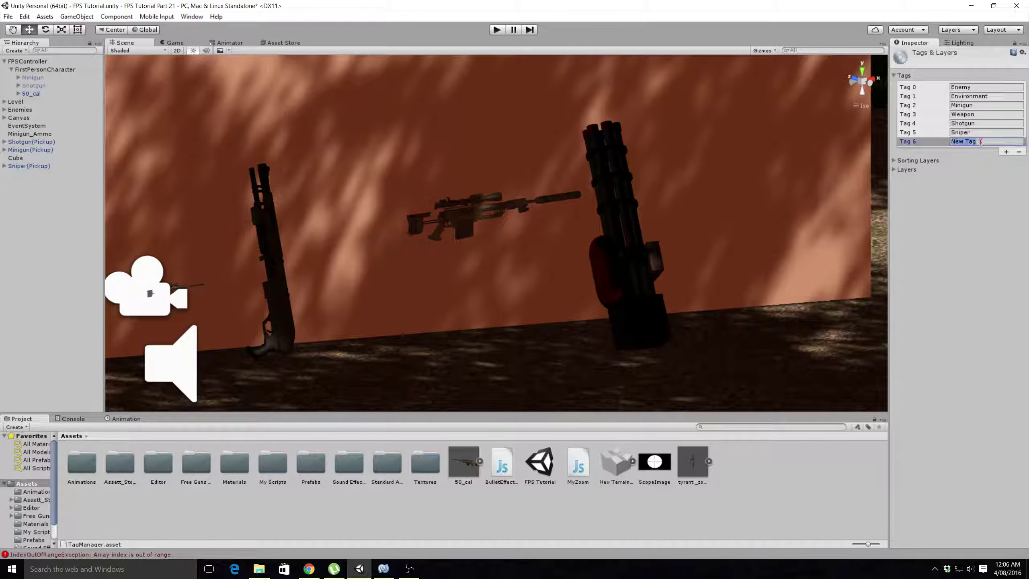
{"action": "left_click", "coordinate": [1019, 153]}
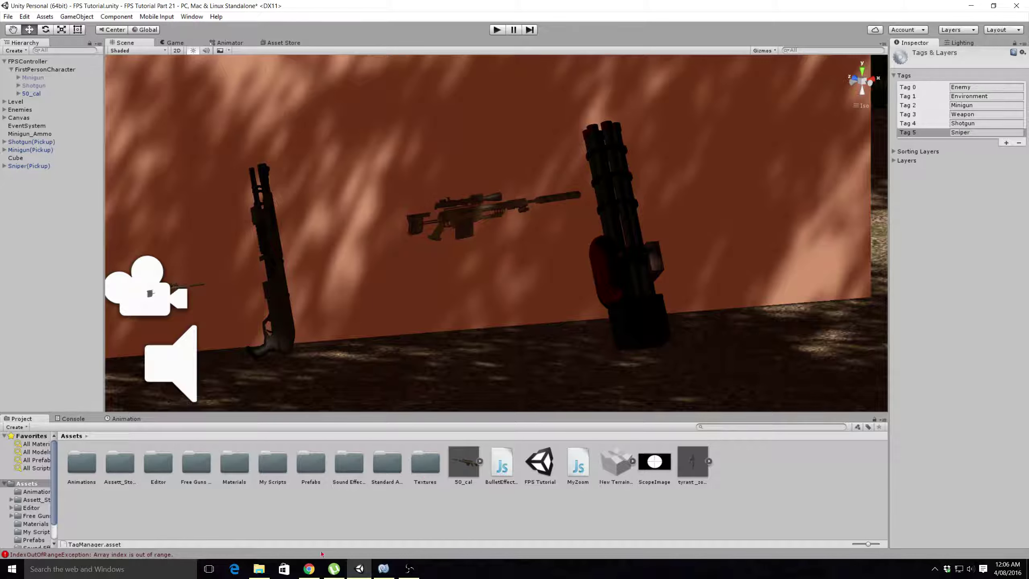
Switch to MonoDevelop and review the Sniper tag check and the rest of the Sniper branch in WeaponPickup.js
{"action": "left_click", "coordinate": [383, 569]}
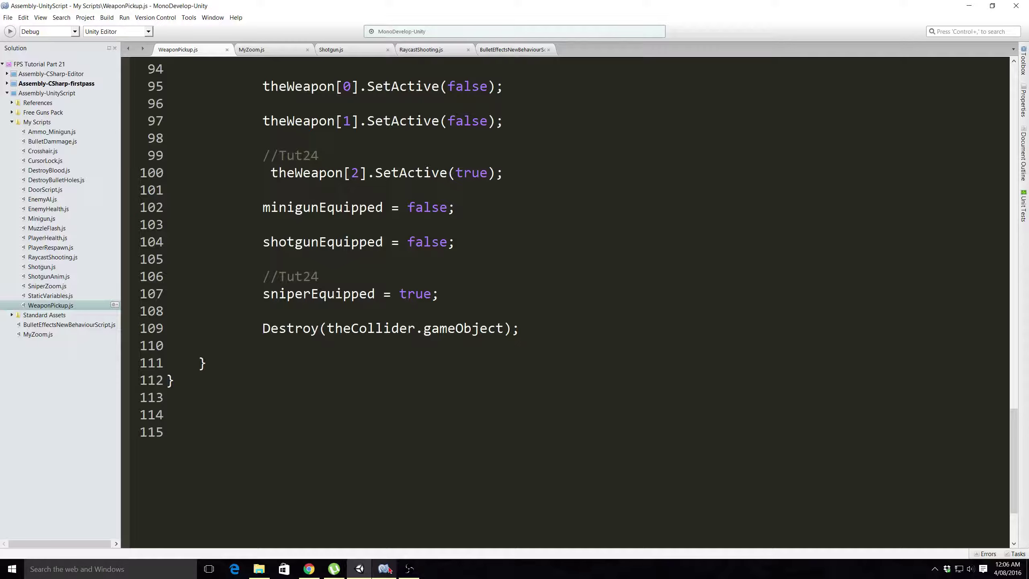
{"action": "scroll", "coordinate": [513, 310], "scroll_direction": "up", "scroll_amount": 4}
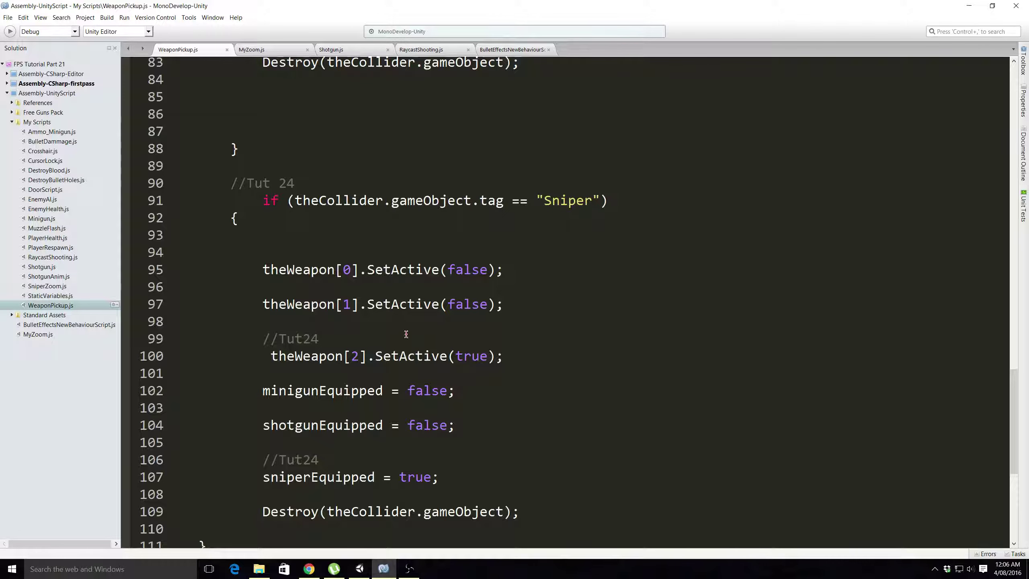
{"action": "scroll", "coordinate": [409, 311], "scroll_direction": "down", "scroll_amount": 3}
Switch back to Unity and play-test the scene, walking the player into the sniper and minigun pickups
{"action": "left_click", "coordinate": [360, 568]}
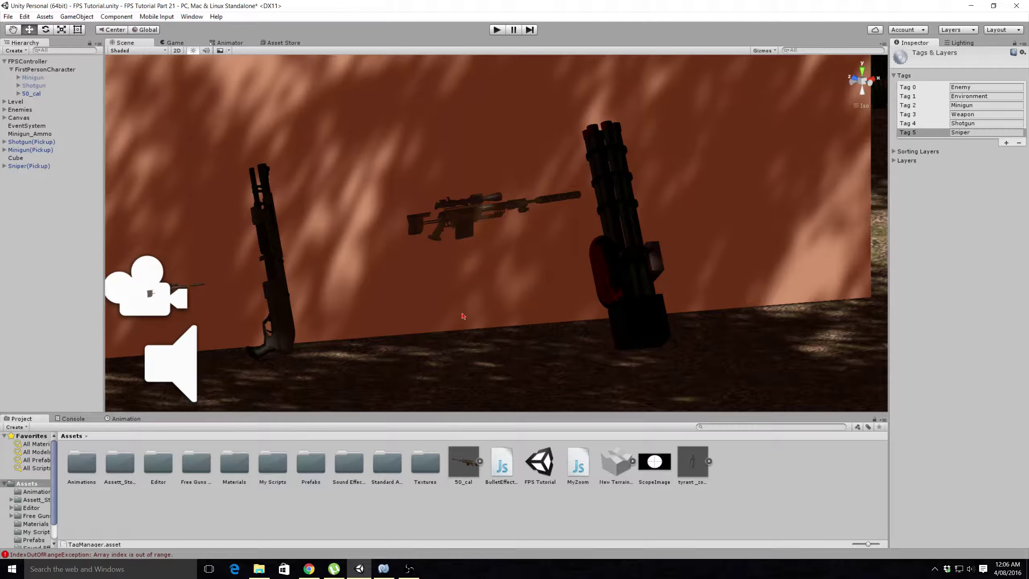
{"action": "scroll", "coordinate": [463, 316], "scroll_direction": "up", "scroll_amount": 2}
{"action": "scroll", "coordinate": [509, 265], "scroll_direction": "down", "scroll_amount": 1}
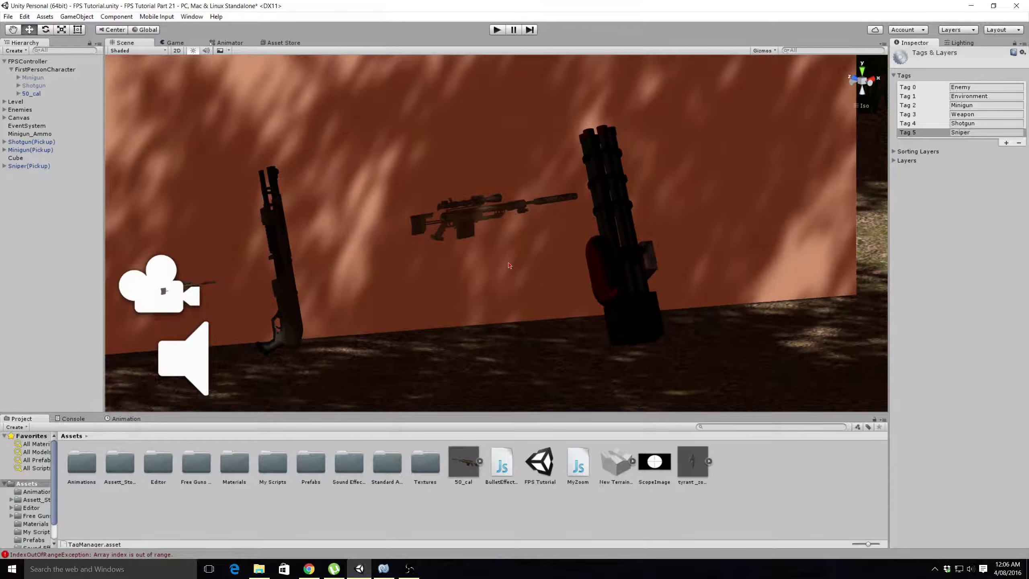
{"action": "left_click", "coordinate": [497, 31]}
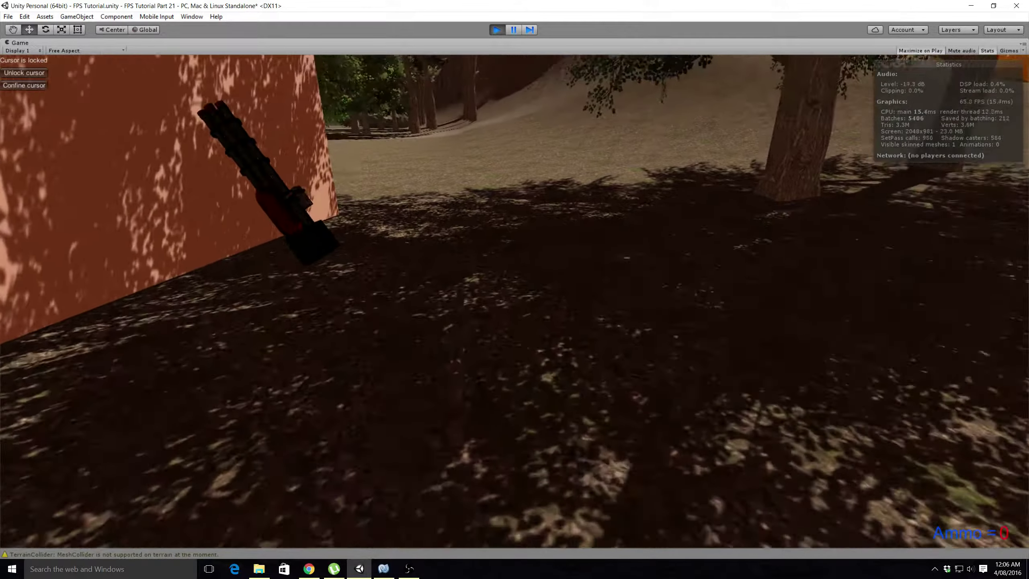
{"action": "key", "text": "w"}
{"action": "key", "text": "w"}
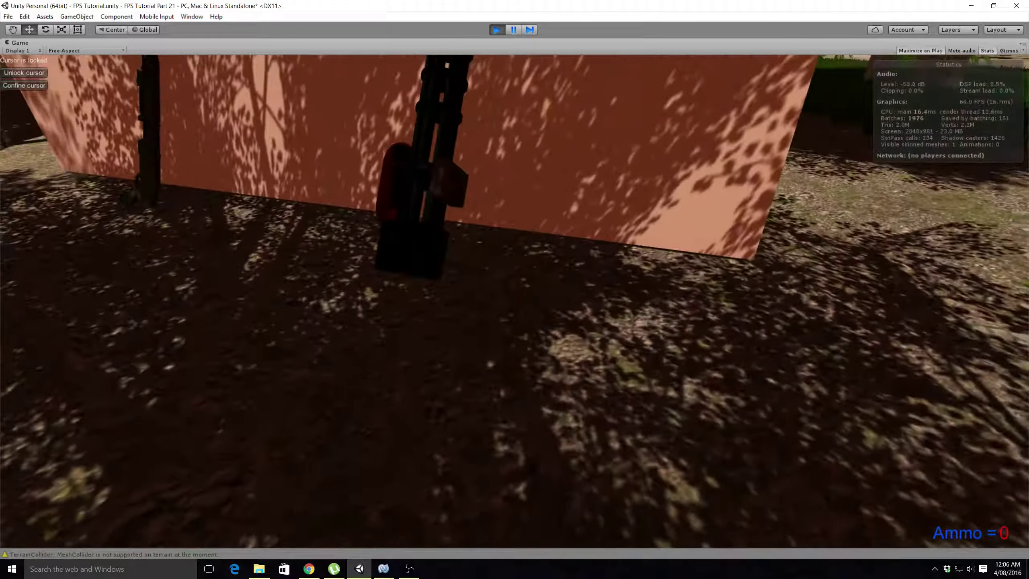
{"action": "key", "text": "w"}
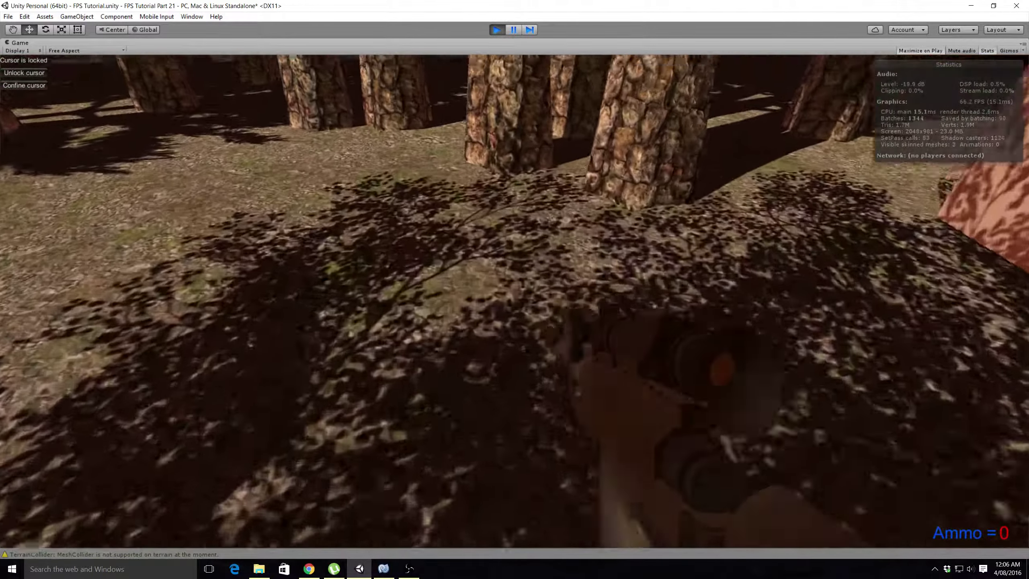
{"action": "key", "text": "w"}
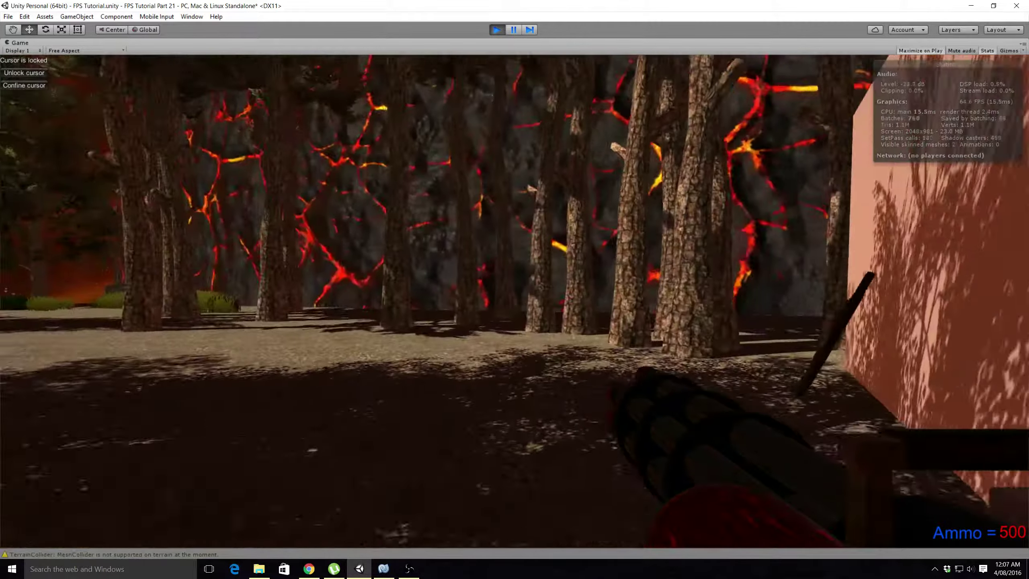
Pick up the shotgun, fire two shots at the wall, and stop the play test
{"action": "key", "text": "w"}
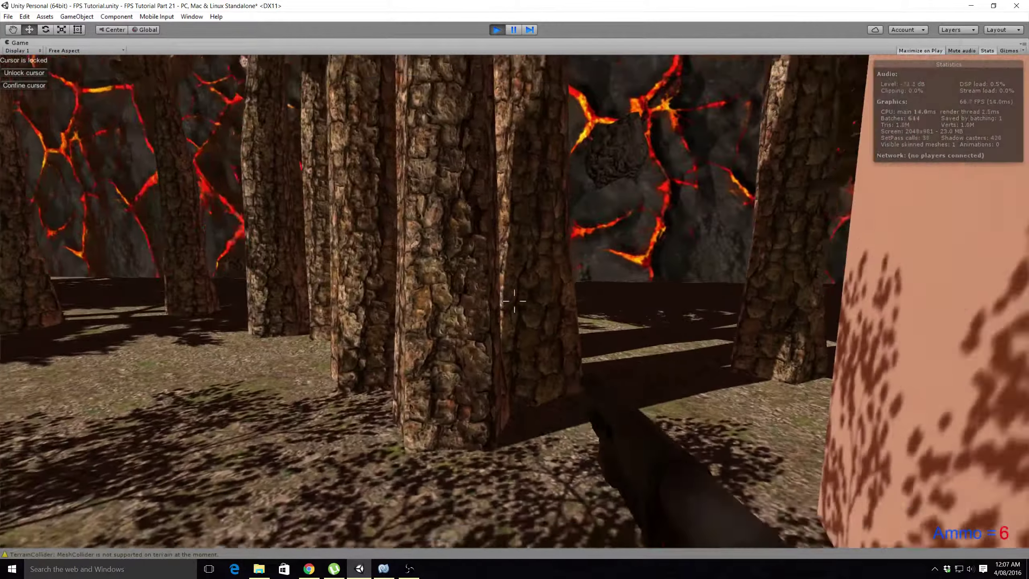
{"action": "left_click", "coordinate": [514, 301]}
{"action": "left_click", "coordinate": [514, 300]}
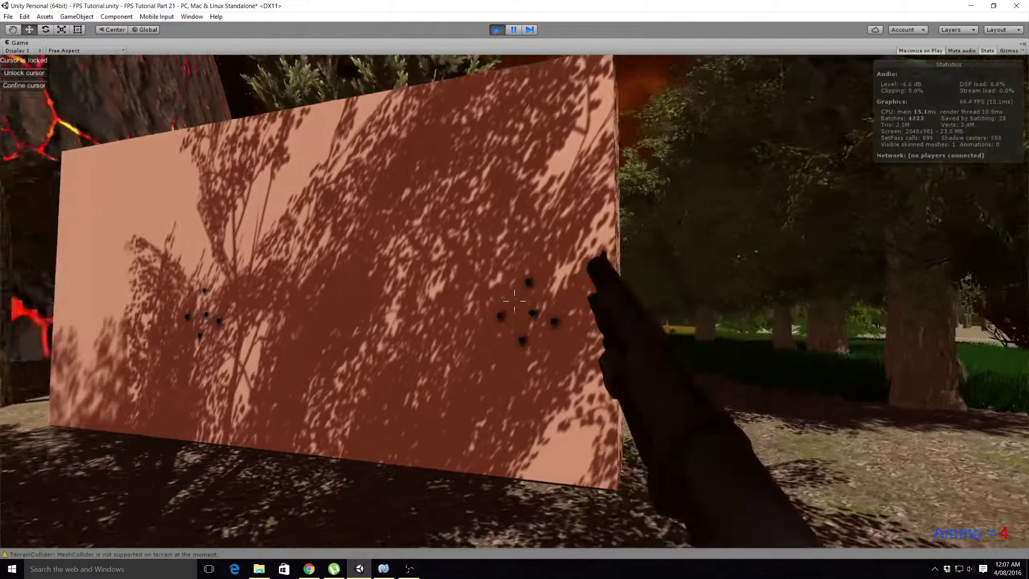
{"action": "key", "text": "Escape"}
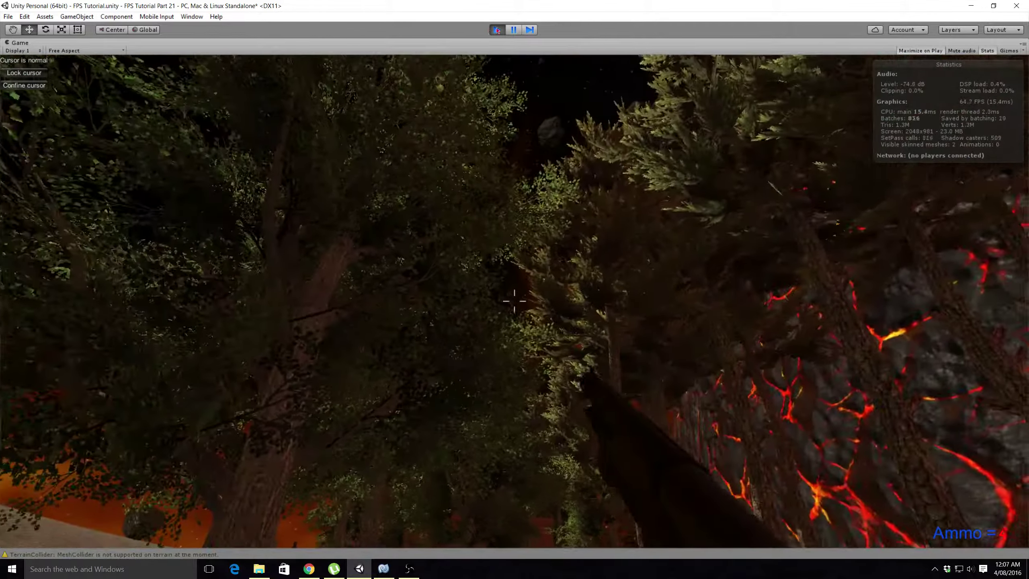
{"action": "left_click", "coordinate": [497, 30]}
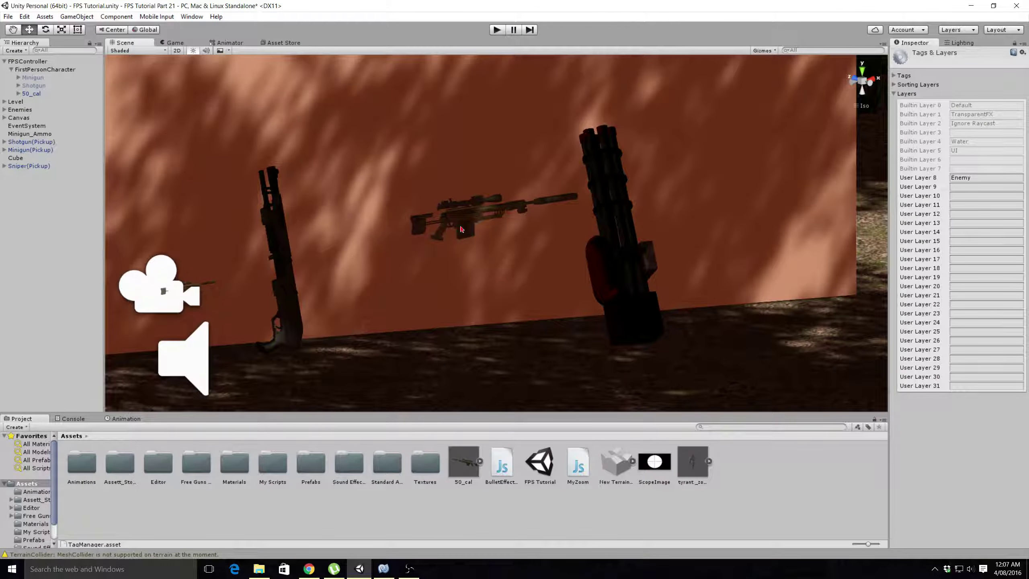
Set the X and Y size of the Sniper(Pickup) object's trigger Box Collider to 0.4
{"action": "left_click", "coordinate": [462, 230]}
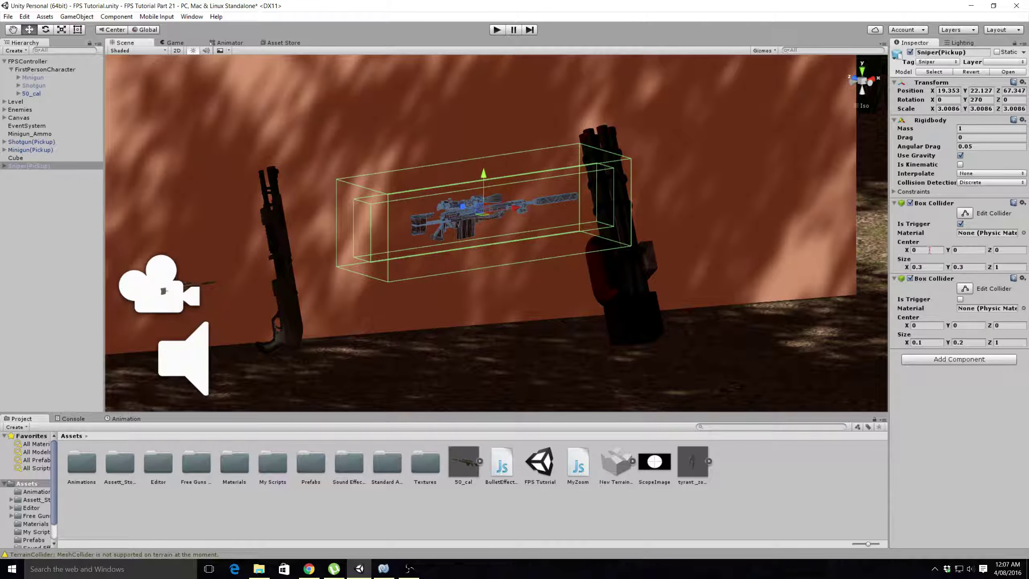
{"action": "left_click", "coordinate": [927, 266]}
{"action": "type", "text": "0.4"}
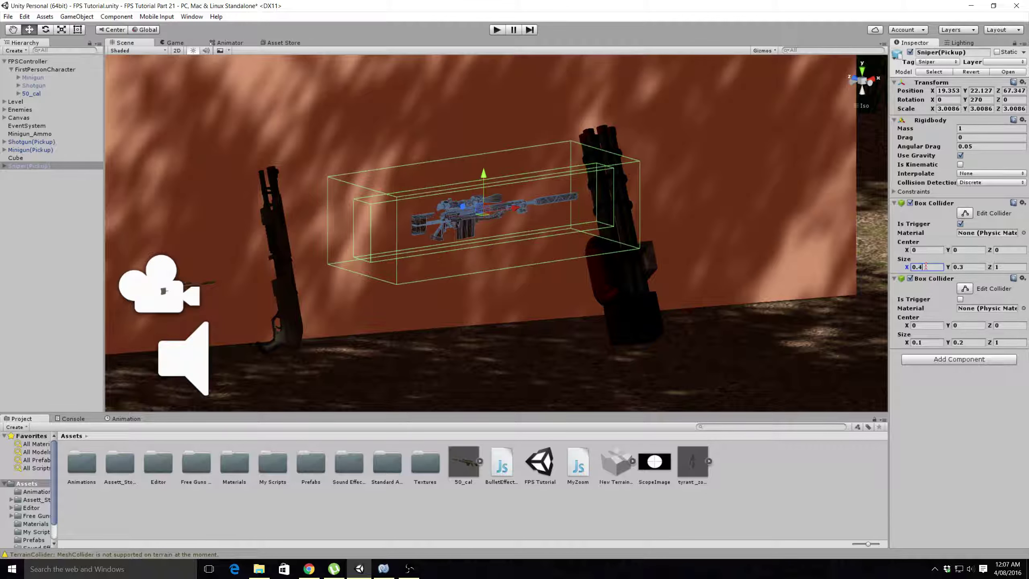
{"action": "left_click", "coordinate": [966, 267]}
{"action": "type", "text": "0.4"}
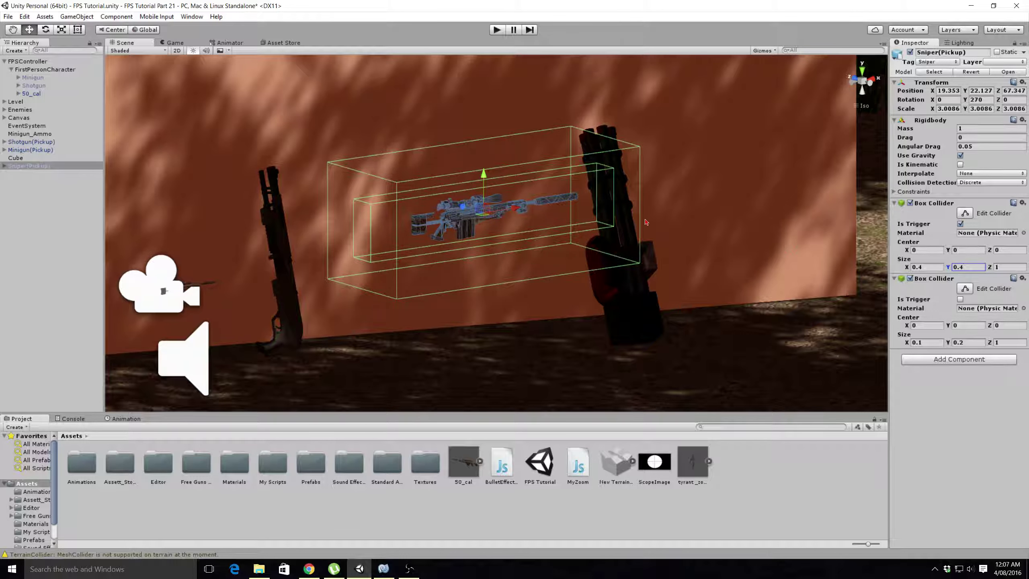
{"action": "middle_click_drag", "start_coordinate": [646, 222], "coordinate": [597, 218]}
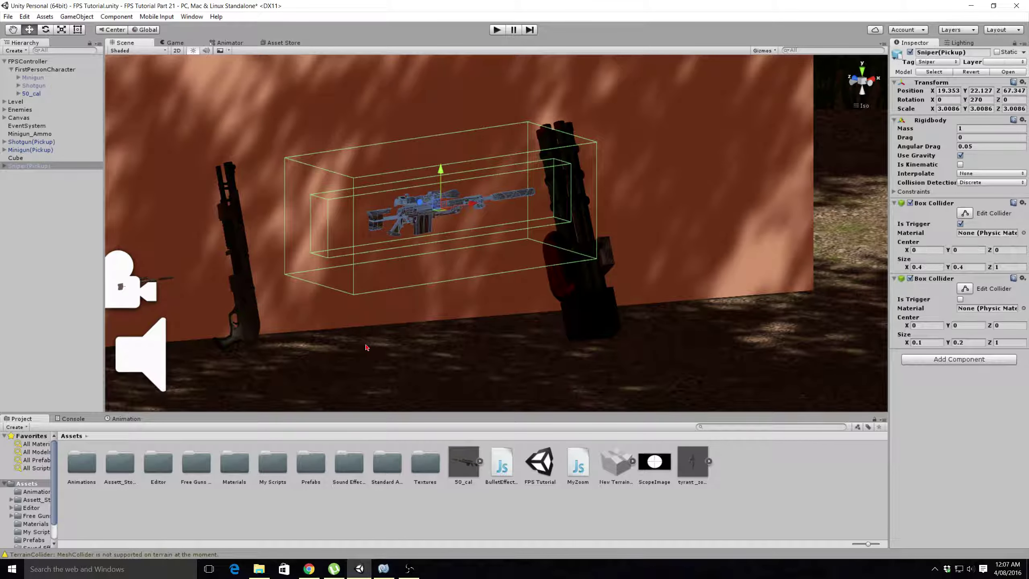
Open MyZoom.js in MonoDevelop and review its scope code, also viewing the sniper scope texture image results in Chrome
{"action": "left_click", "coordinate": [583, 467]}
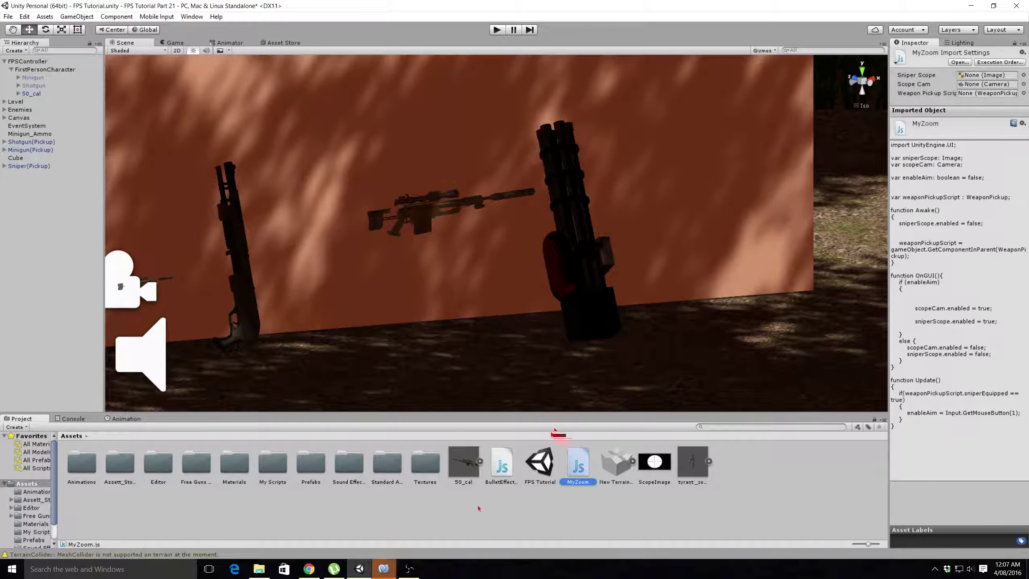
{"action": "left_click", "coordinate": [387, 570]}
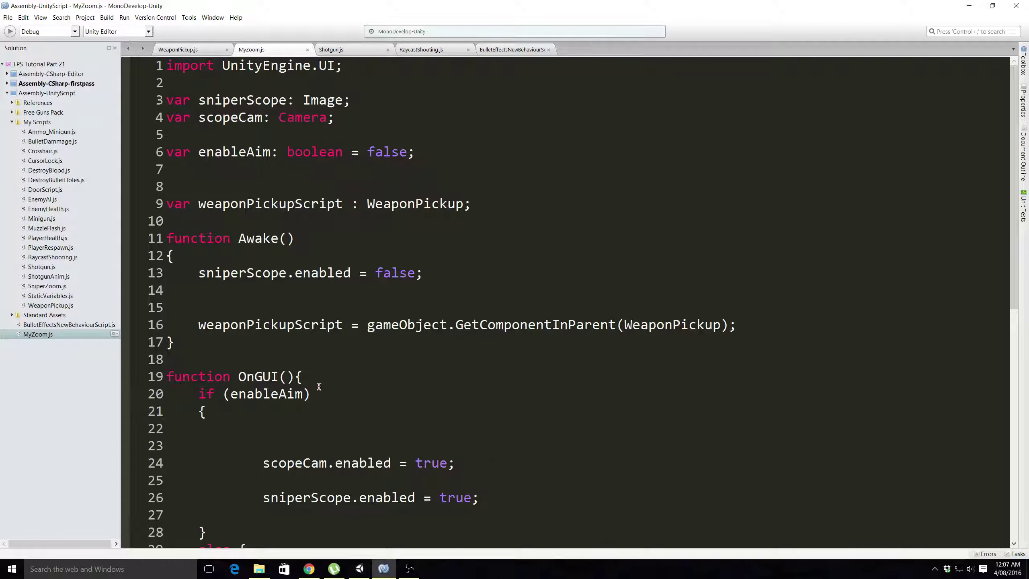
{"action": "left_click", "coordinate": [309, 569]}
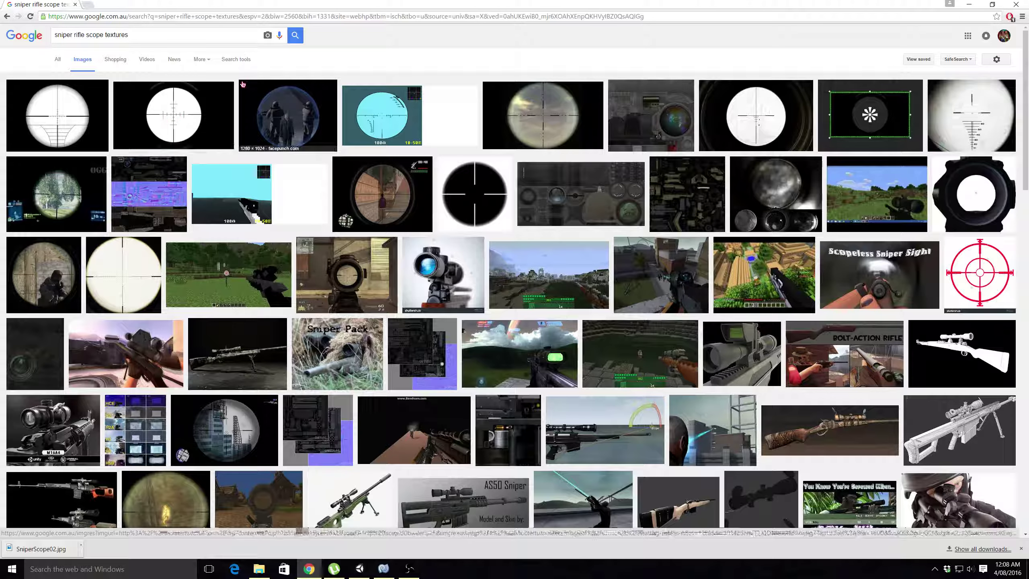
{"action": "left_click", "coordinate": [360, 569]}
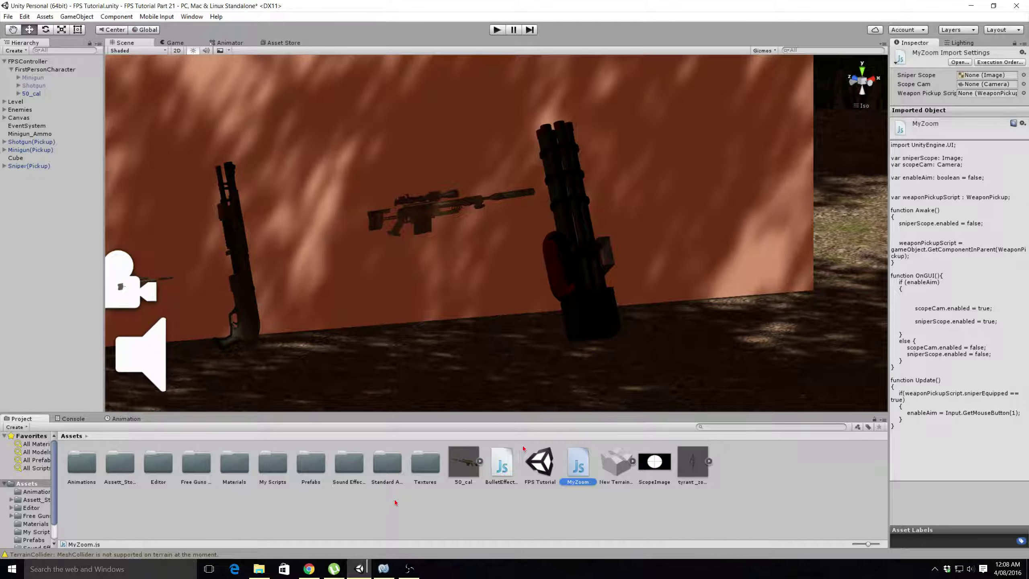
{"action": "left_click", "coordinate": [383, 569]}
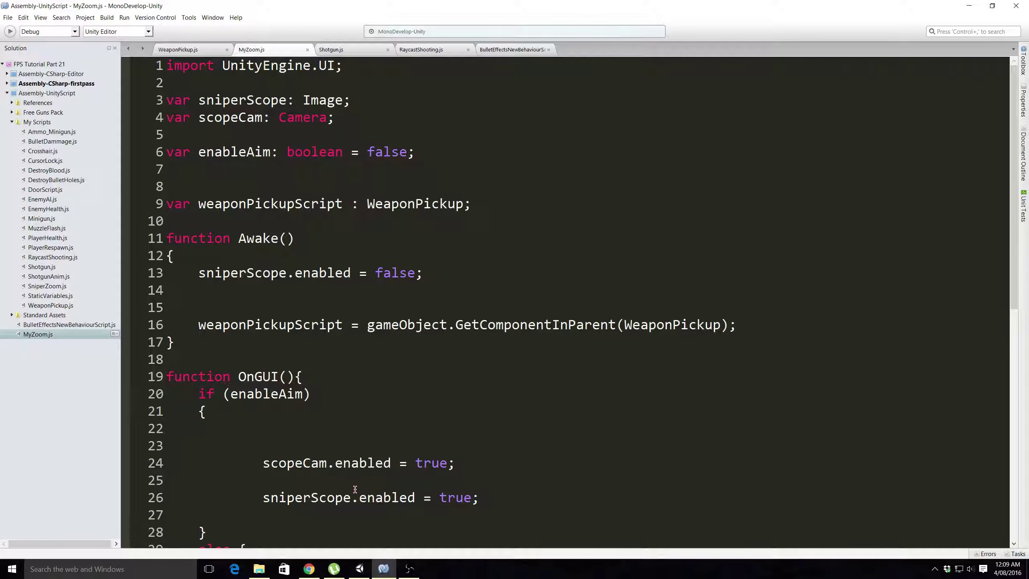
Switch to Unity, try a narrower field of view on the FirstPersonCharacter camera, and restore it to 60
{"action": "left_click", "coordinate": [359, 568]}
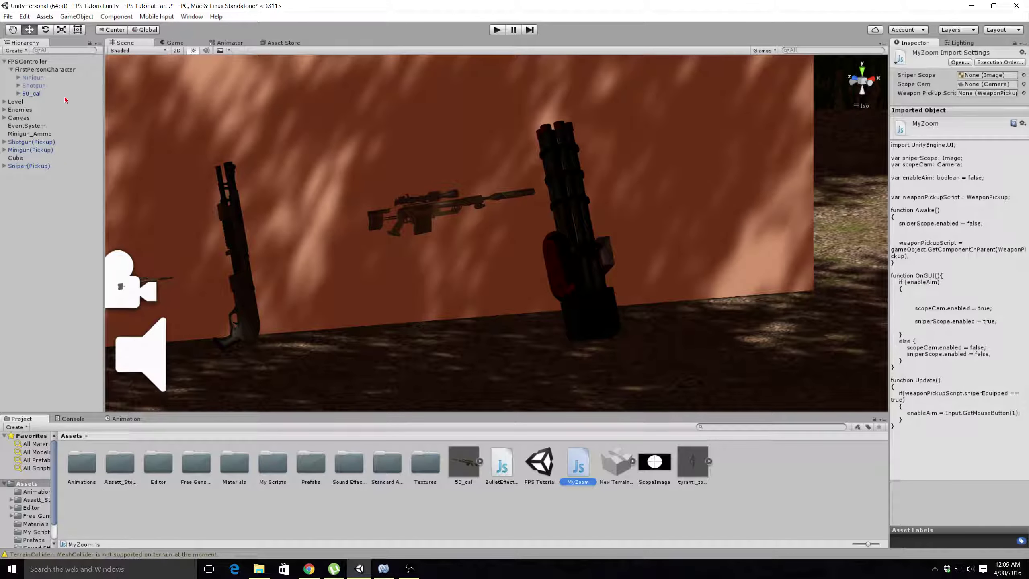
{"action": "left_click", "coordinate": [46, 69]}
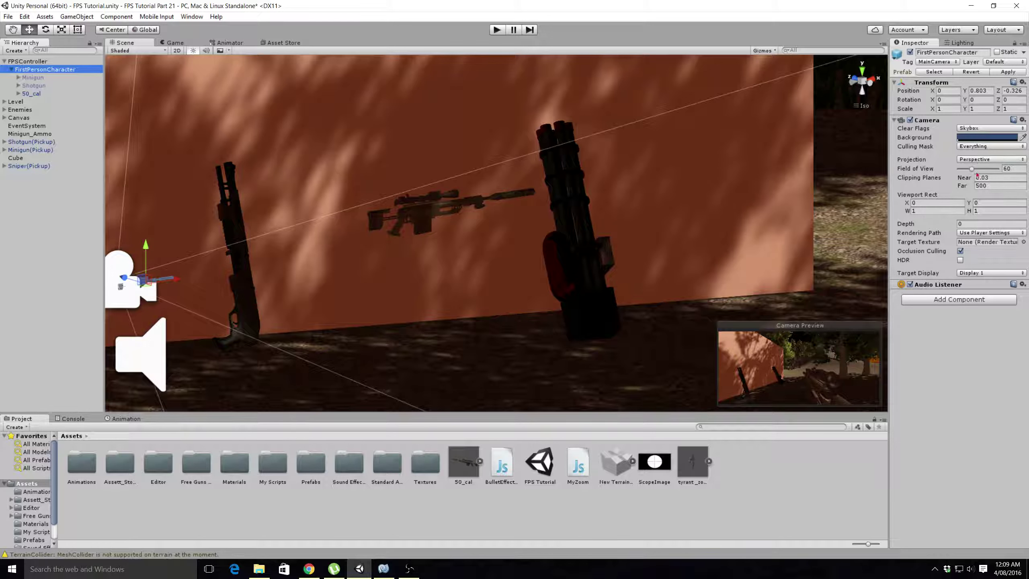
{"action": "mouse_move", "coordinate": [971, 169]}
{"action": "left_mouse_down"}
{"action": "mouse_move", "coordinate": [992, 172]}
{"action": "mouse_move", "coordinate": [960, 171]}
{"action": "left_mouse_up"}
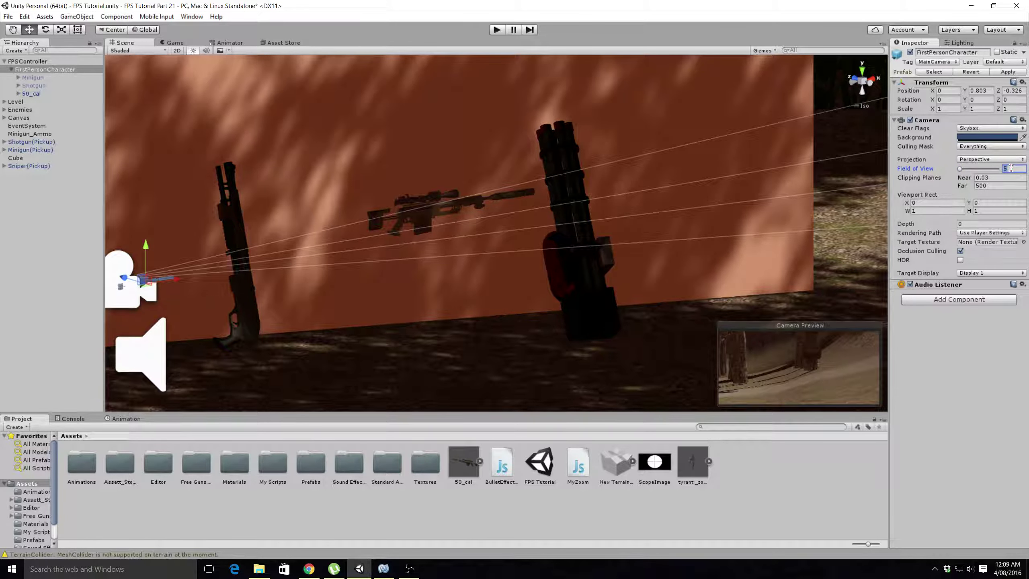
{"action": "type", "text": "60"}
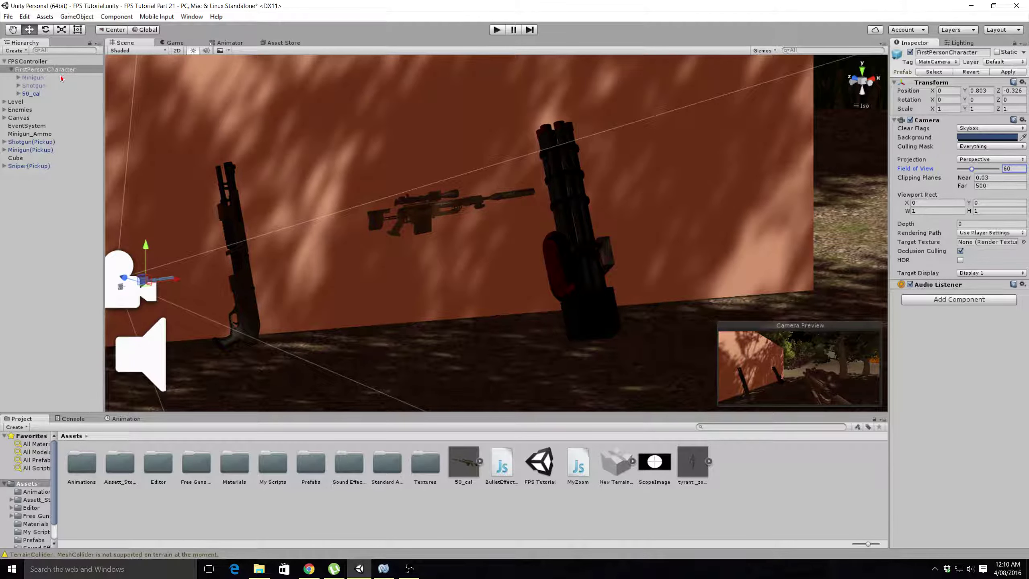
Add a child camera named CameraZoom under FirstPersonCharacter and set its field of view to 15
{"action": "left_click", "coordinate": [45, 70]}
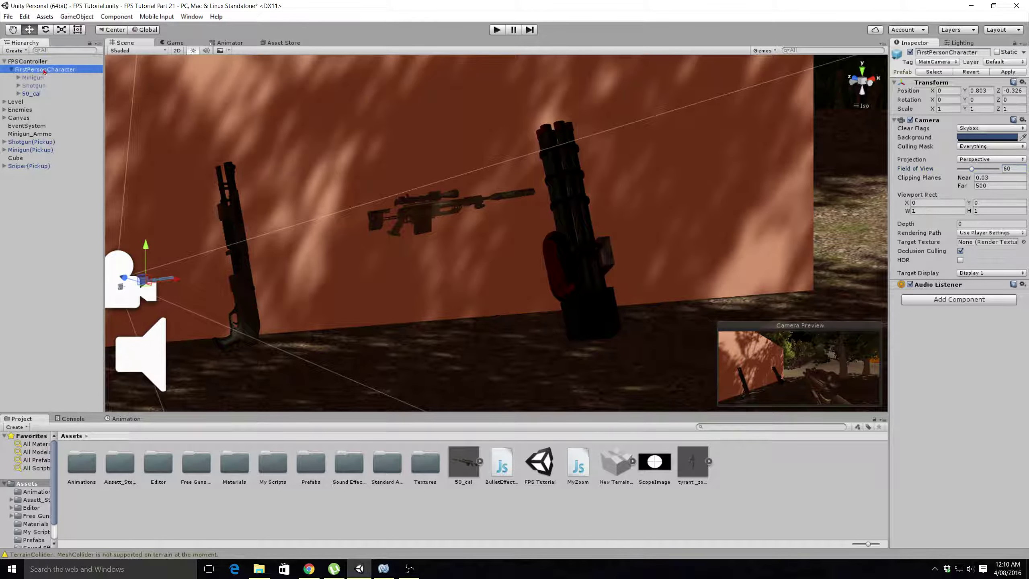
{"action": "right_click", "coordinate": [48, 71]}
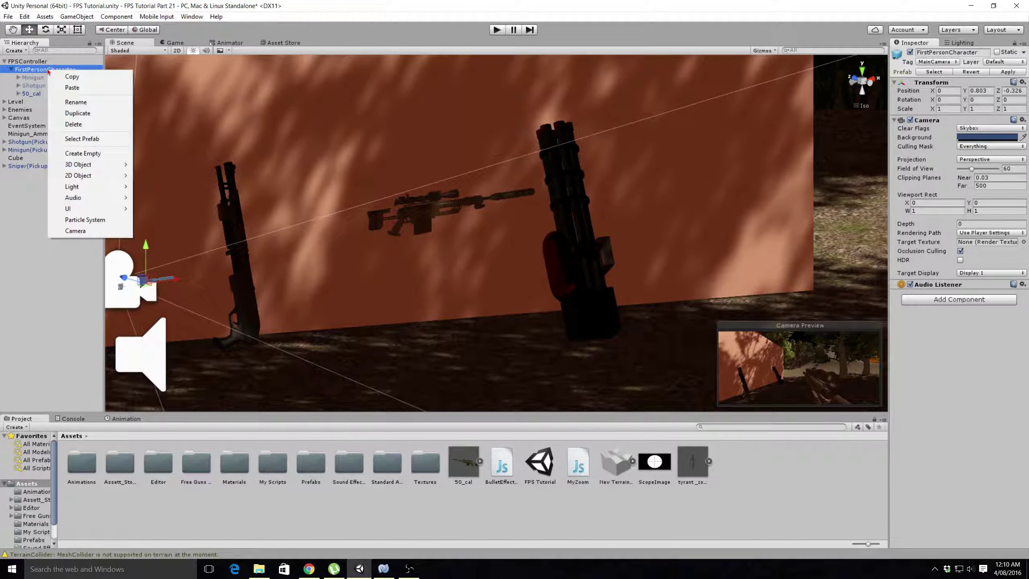
{"action": "left_click", "coordinate": [70, 232]}
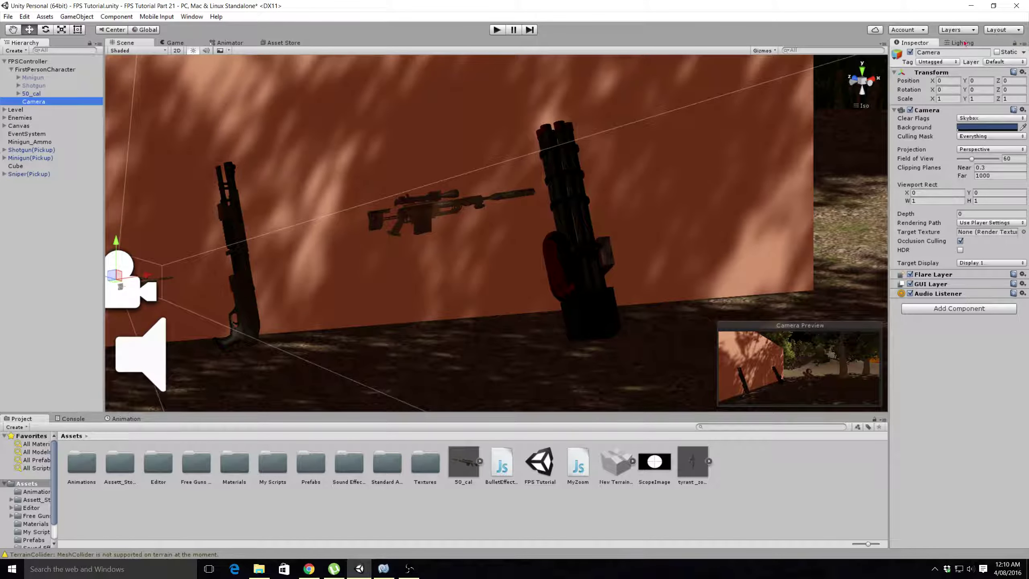
{"action": "left_click", "coordinate": [948, 52]}
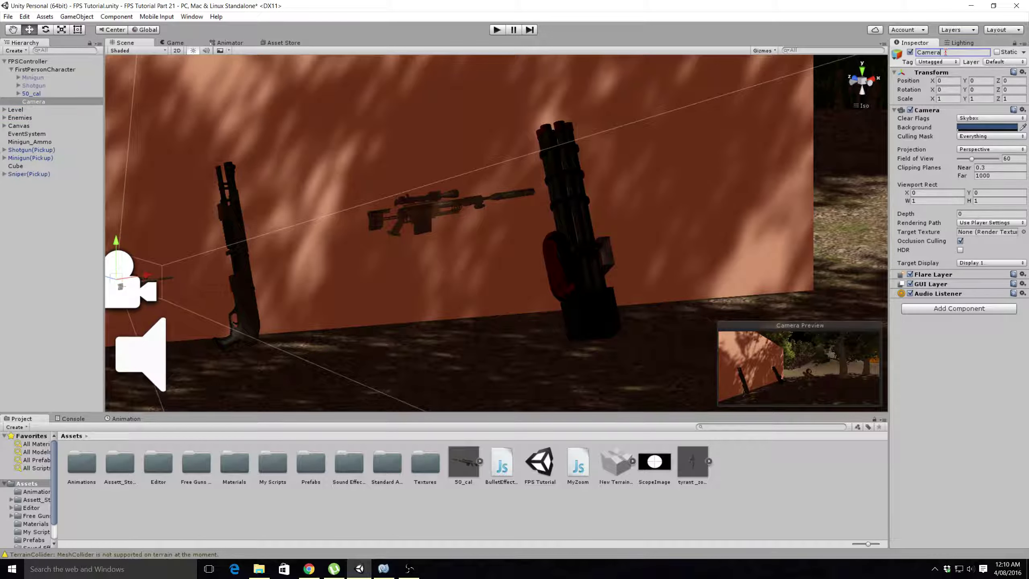
{"action": "type", "text": "Zoom"}
{"action": "key", "text": "Return"}
{"action": "left_click", "coordinate": [1013, 159]}
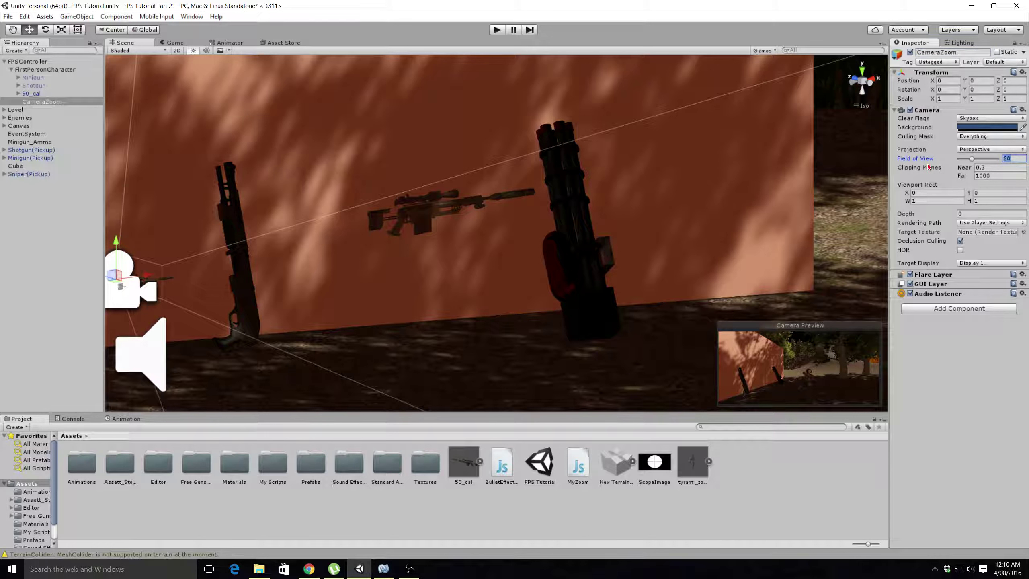
{"action": "type", "text": "15"}
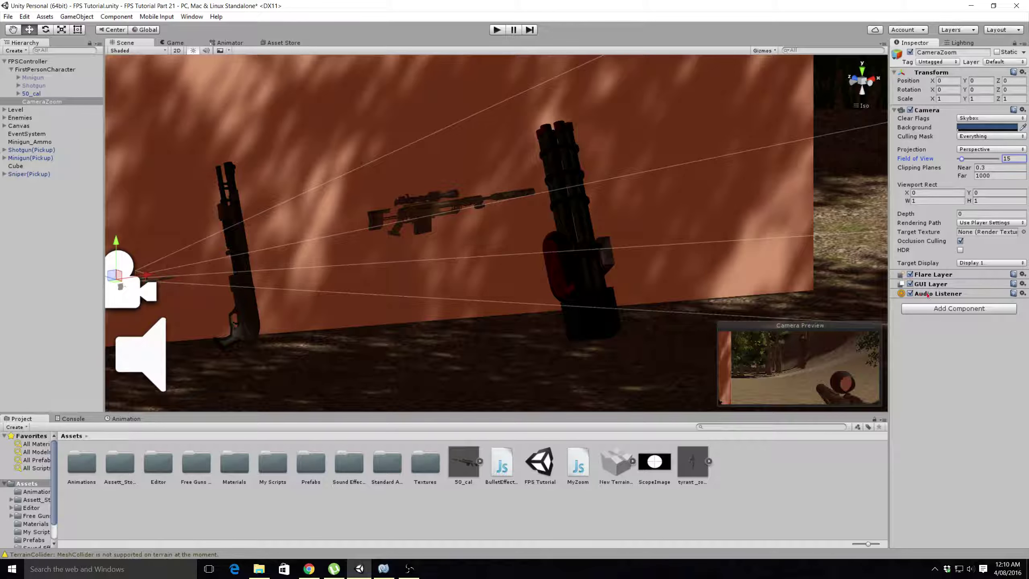
Remove the Audio Listener, GUI Layer and Flare Layer components from CameraZoom
{"action": "left_click", "coordinate": [1022, 295]}
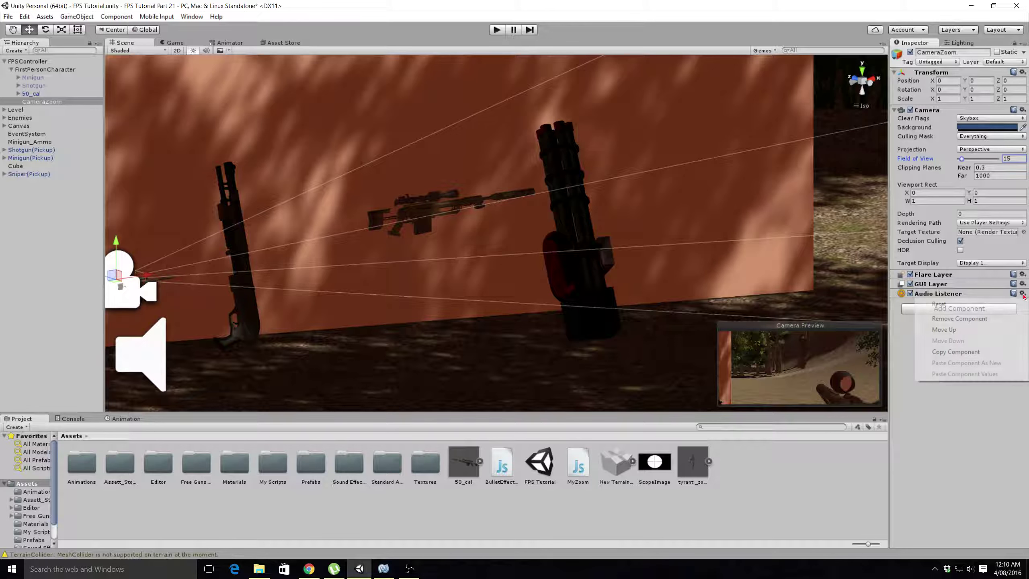
{"action": "left_click", "coordinate": [964, 320]}
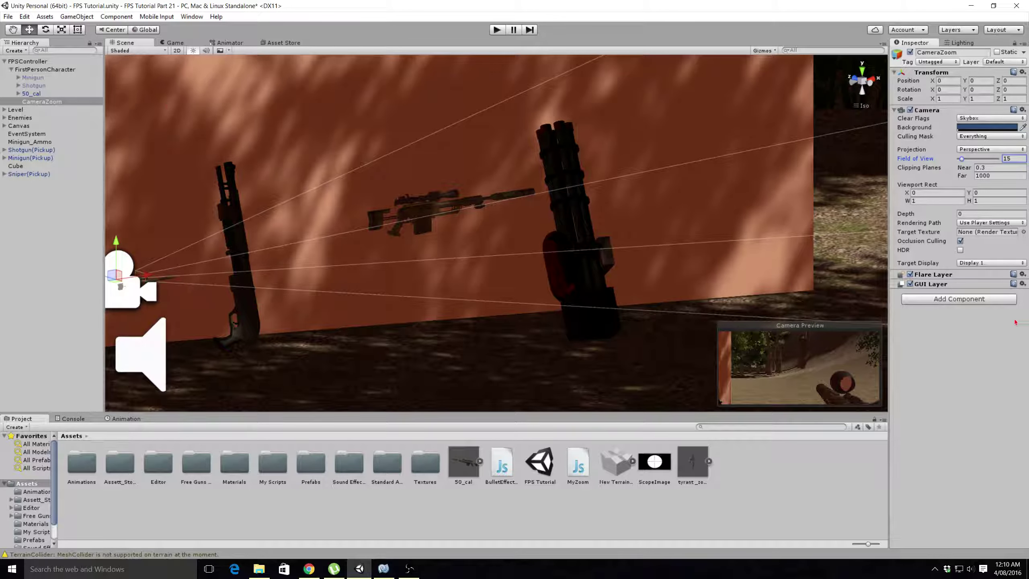
{"action": "left_click", "coordinate": [1023, 287]}
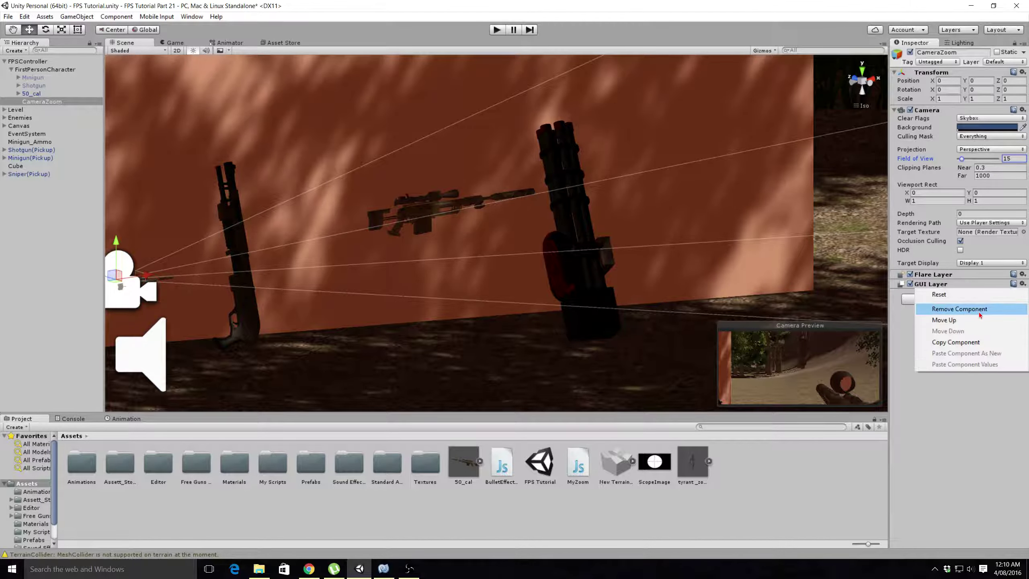
{"action": "left_click", "coordinate": [960, 310]}
{"action": "left_click", "coordinate": [910, 274]}
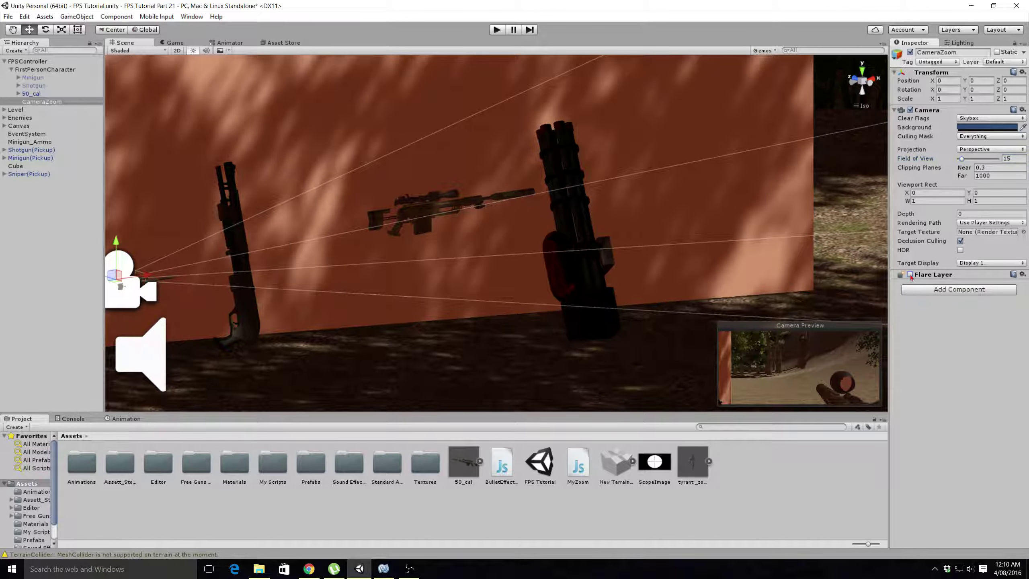
{"action": "left_click", "coordinate": [1023, 277]}
{"action": "left_click", "coordinate": [960, 300]}
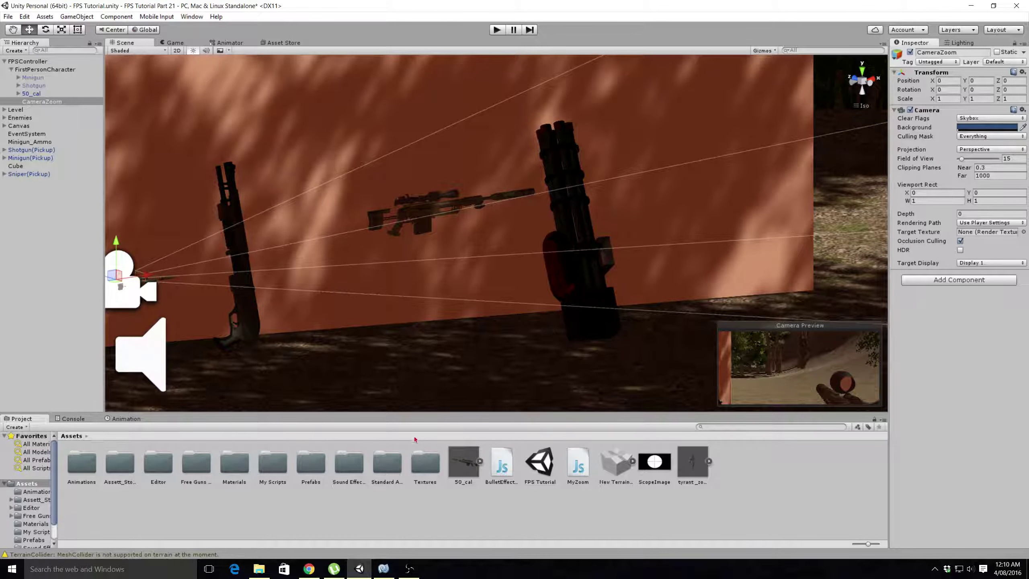
Switch to MonoDevelop and review how WeaponPickup.js sets the weapons and the sniperEquipped flag
{"action": "left_click", "coordinate": [383, 569]}
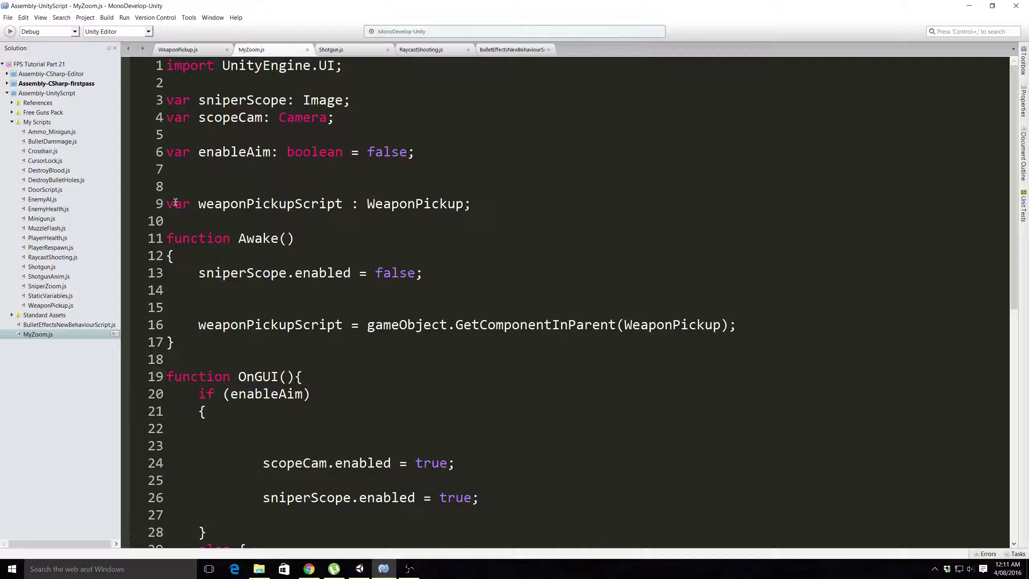
{"action": "left_click", "coordinate": [197, 49]}
{"action": "scroll", "coordinate": [356, 181], "scroll_direction": "up", "scroll_amount": 9}
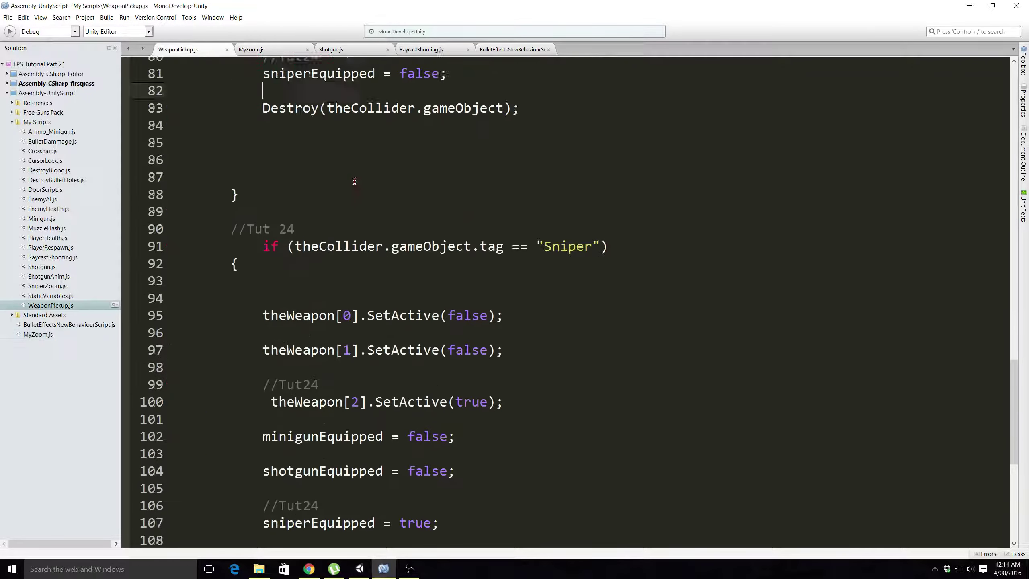
{"action": "scroll", "coordinate": [356, 182], "scroll_direction": "up", "scroll_amount": 16}
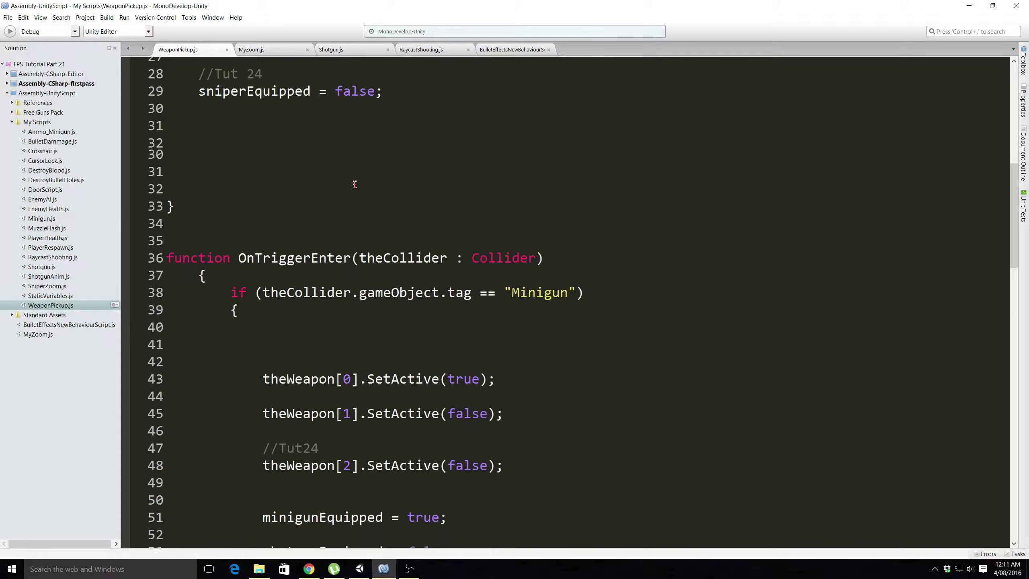
{"action": "scroll", "coordinate": [354, 184], "scroll_direction": "up", "scroll_amount": 1}
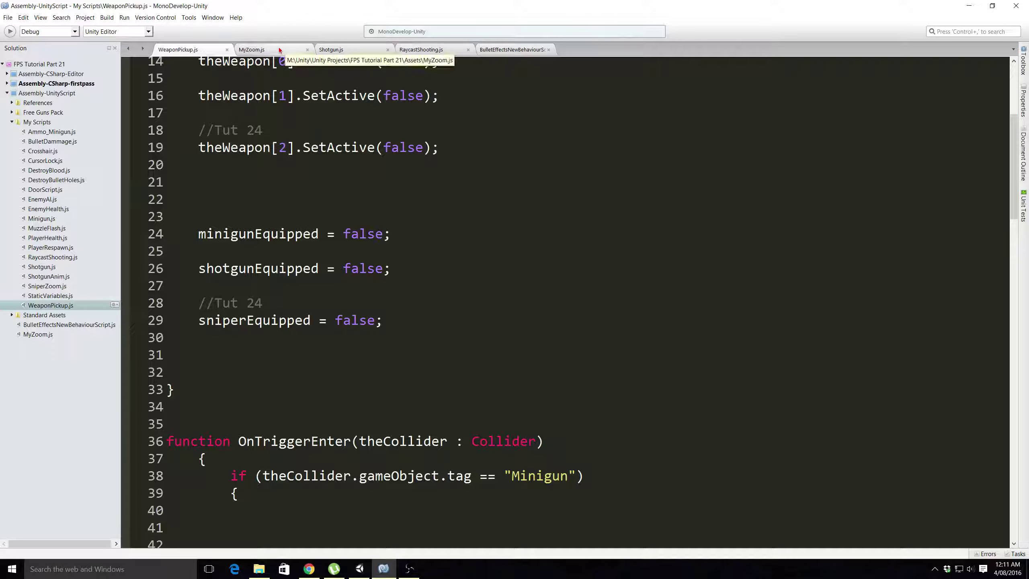
Review MyZoom.js, examining its variables and the Awake, OnGUI and Update functions that control the scope camera and image
{"action": "left_click", "coordinate": [263, 53]}
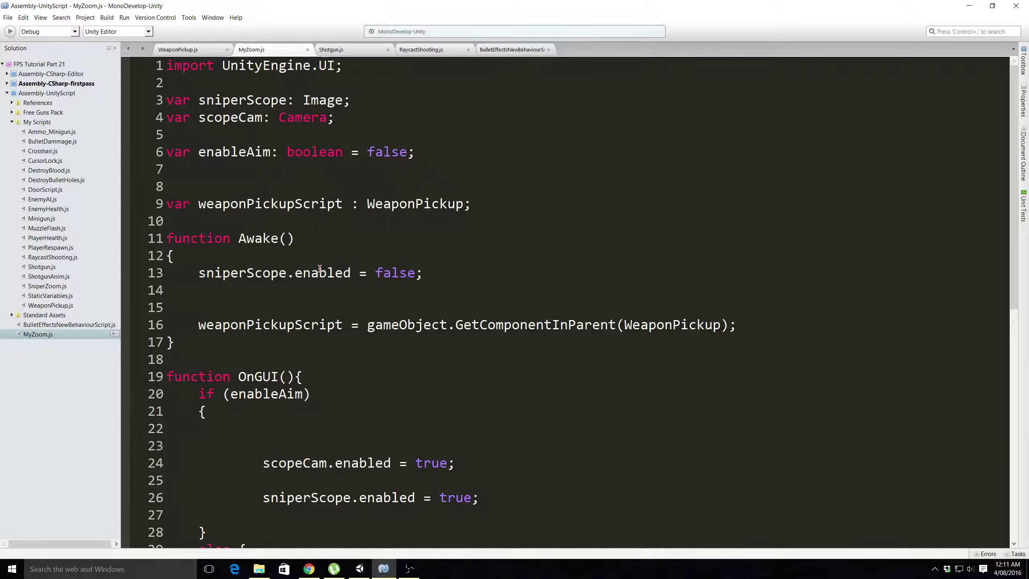
{"action": "scroll", "coordinate": [319, 268], "scroll_direction": "down", "scroll_amount": 2}
{"action": "scroll", "coordinate": [338, 214], "scroll_direction": "down", "scroll_amount": 2}
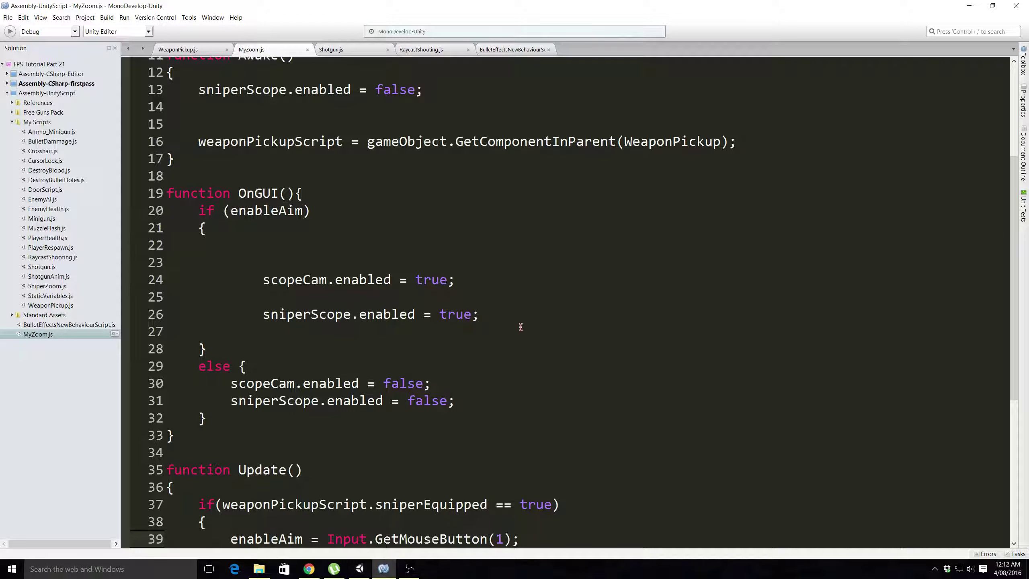
{"action": "scroll", "coordinate": [515, 324], "scroll_direction": "down", "scroll_amount": 2}
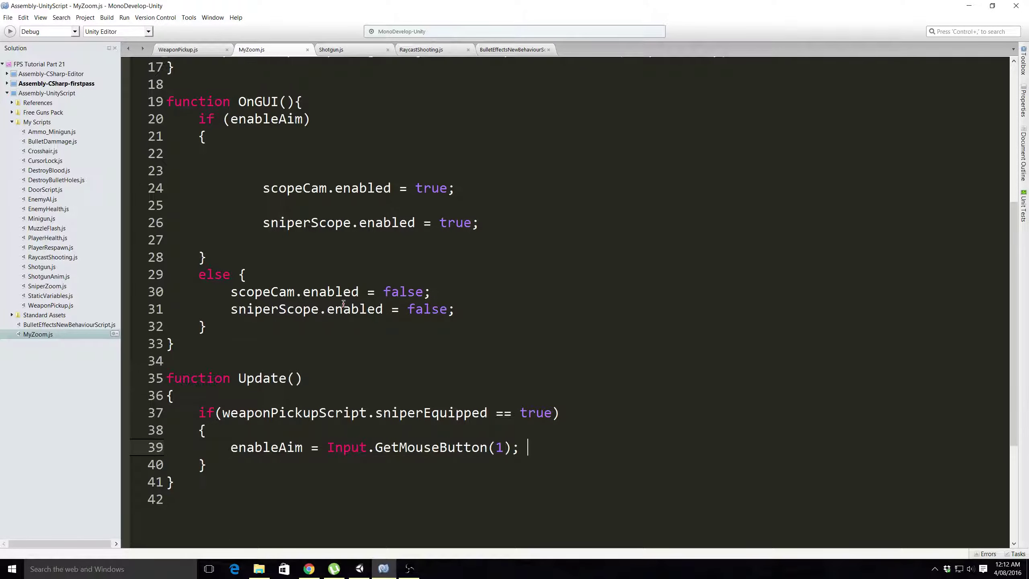
{"action": "scroll", "coordinate": [443, 268], "scroll_direction": "down", "scroll_amount": 2}
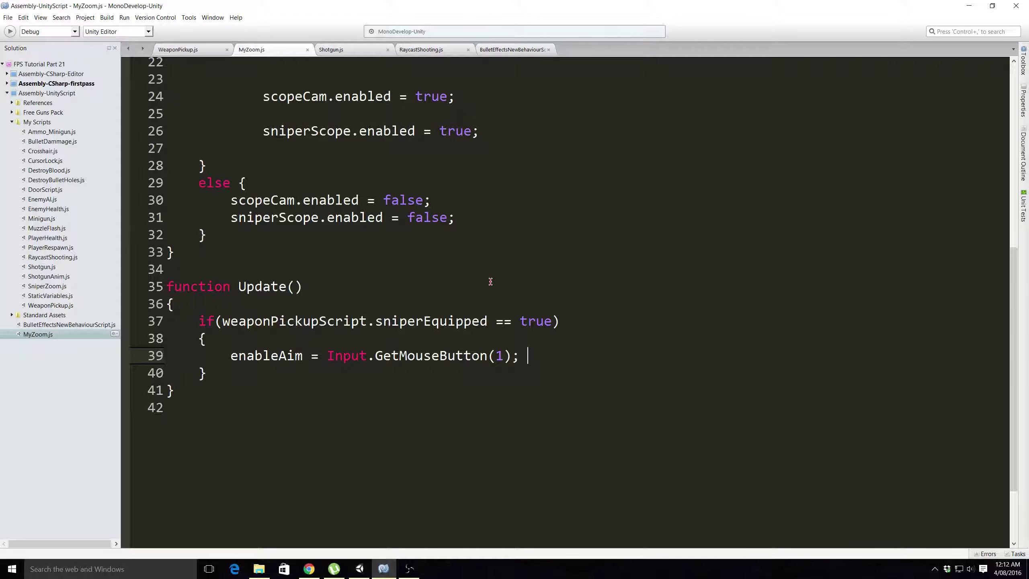
{"action": "scroll", "coordinate": [491, 281], "scroll_direction": "up", "scroll_amount": 2}
{"action": "scroll", "coordinate": [490, 282], "scroll_direction": "up", "scroll_amount": 6}
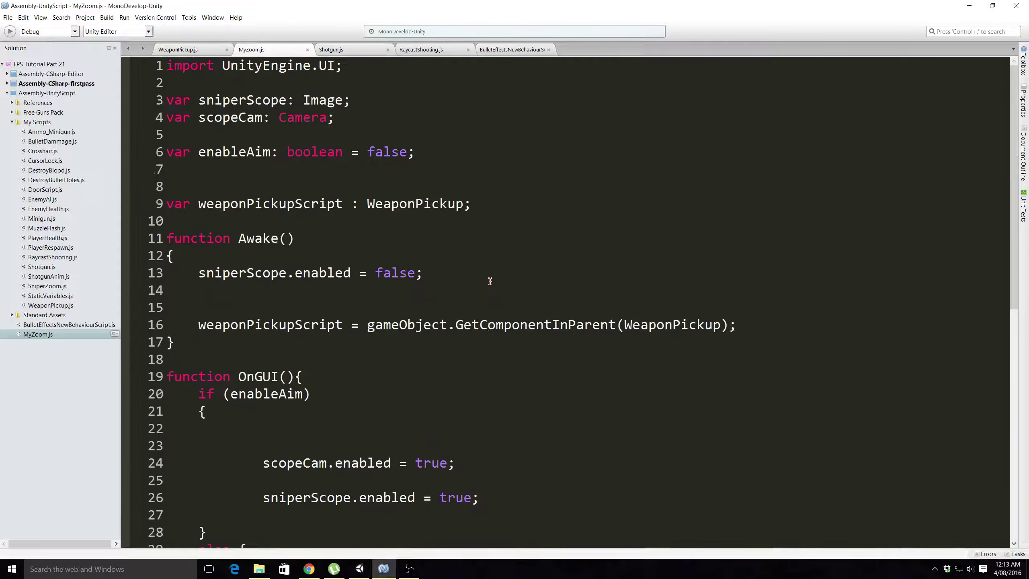
{"action": "scroll", "coordinate": [429, 215], "scroll_direction": "down", "scroll_amount": 2}
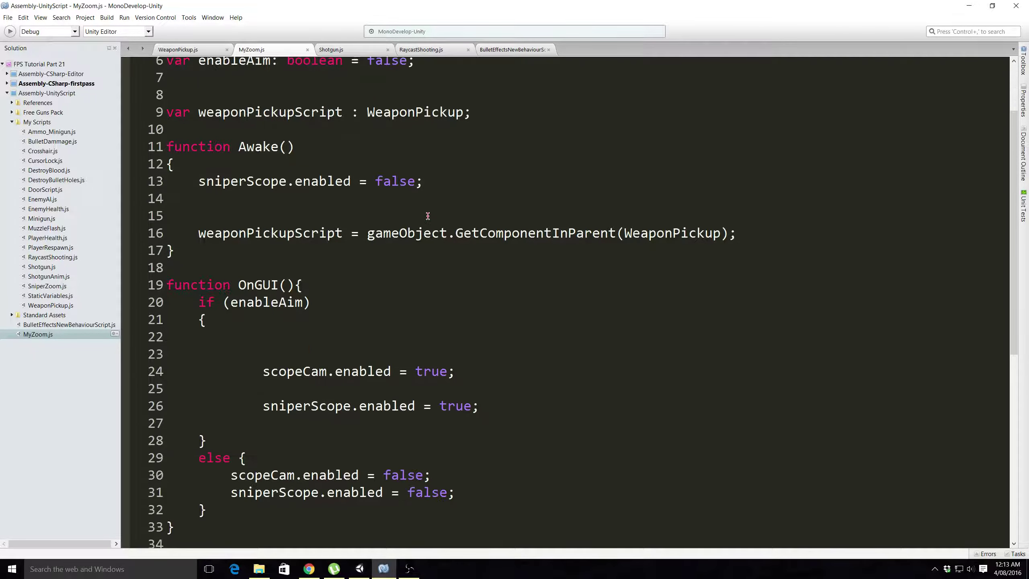
{"action": "scroll", "coordinate": [428, 215], "scroll_direction": "down", "scroll_amount": 3}
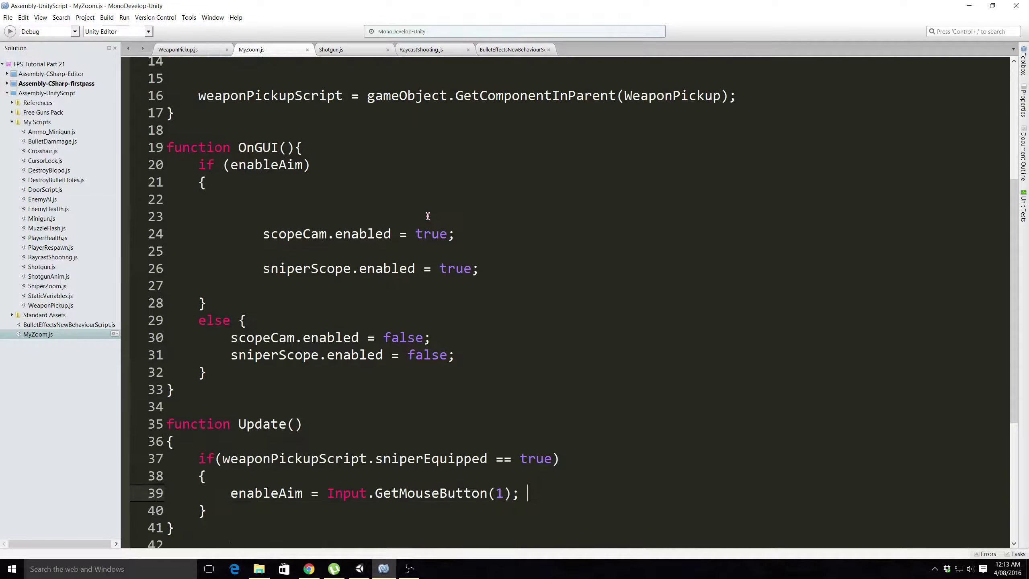
{"action": "scroll", "coordinate": [428, 216], "scroll_direction": "down", "scroll_amount": 2}
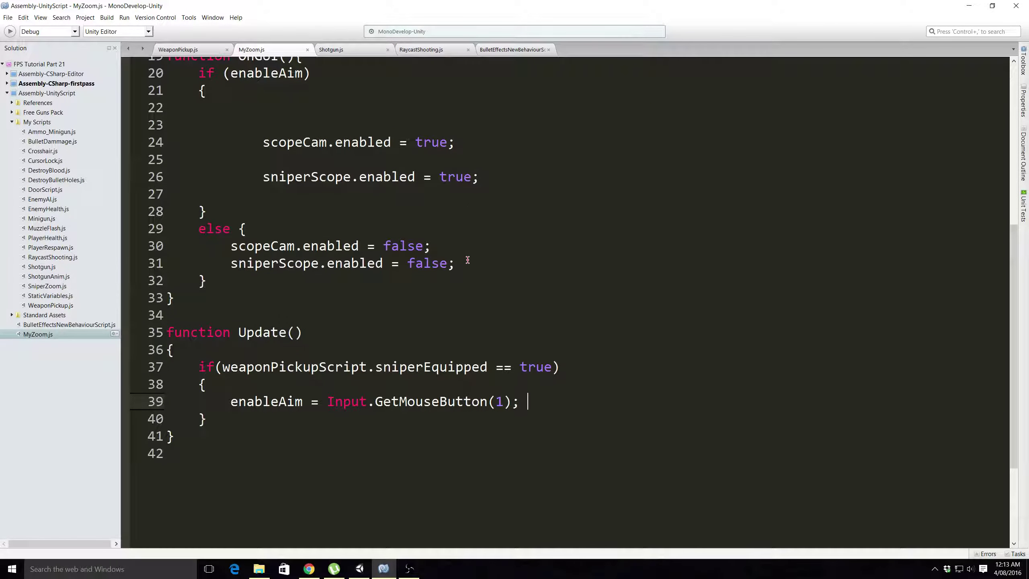
{"action": "scroll", "coordinate": [468, 260], "scroll_direction": "up", "scroll_amount": 2}
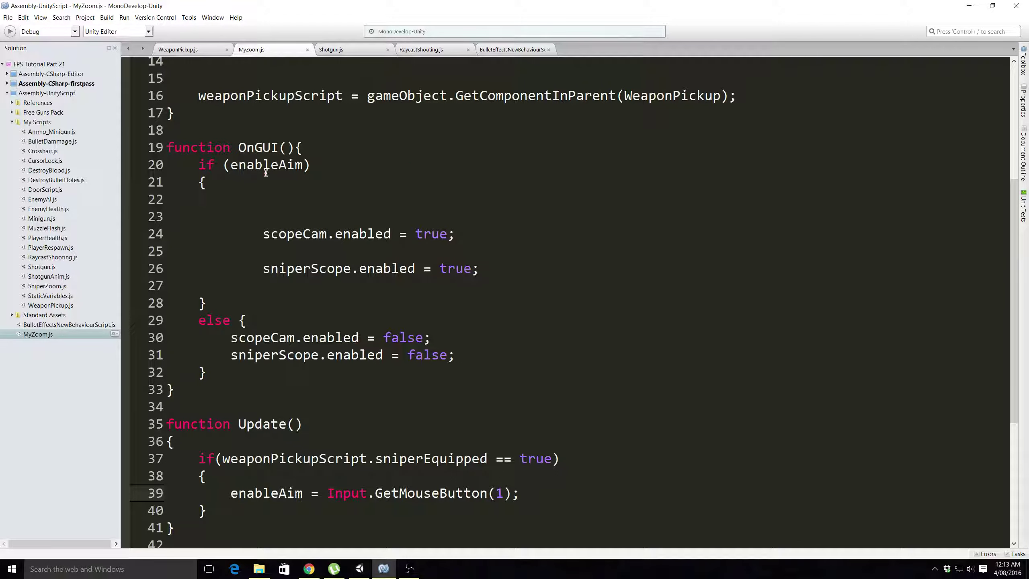
Check the CameraZoom preview in Unity, then return to MonoDevelop and reread the scope-toggling code in MyZoom.js
{"action": "left_click", "coordinate": [366, 572]}
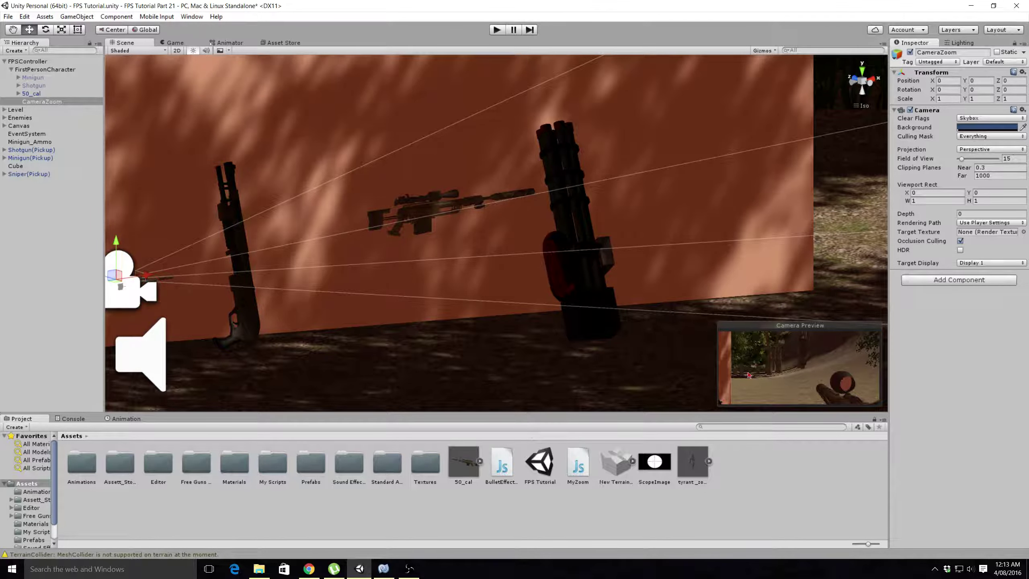
{"action": "left_click", "coordinate": [386, 569]}
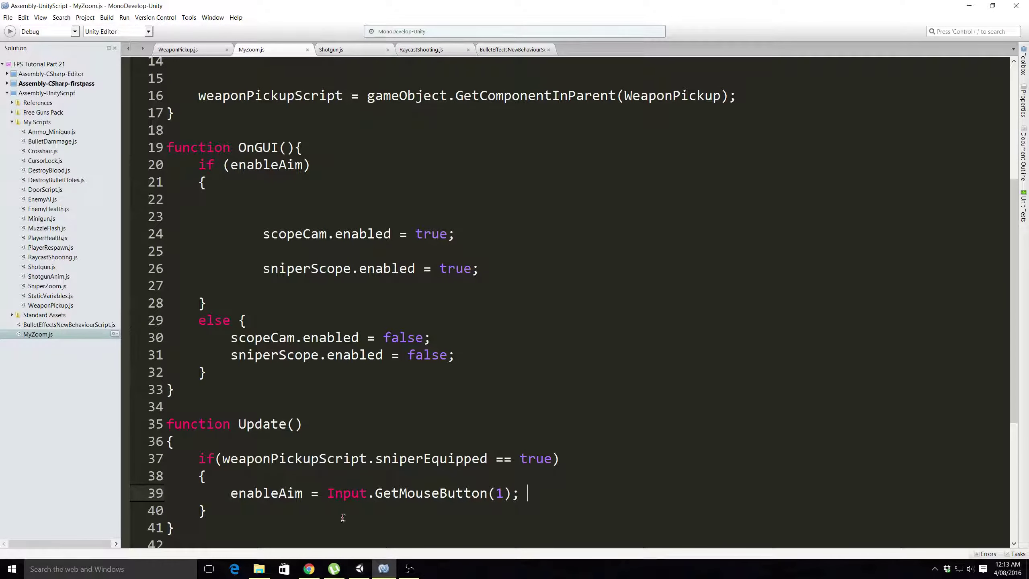
{"action": "scroll", "coordinate": [423, 369], "scroll_direction": "up", "scroll_amount": 5}
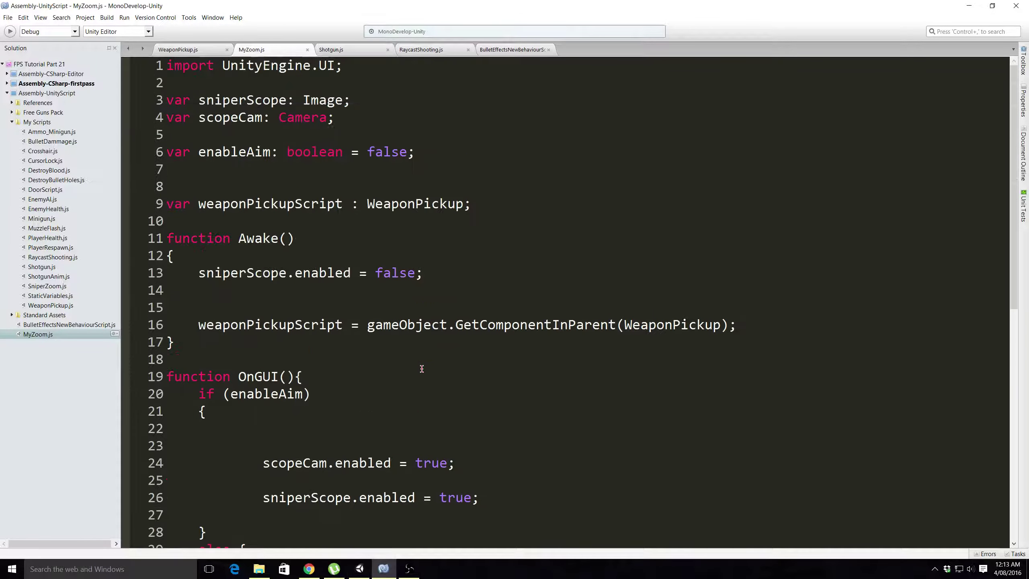
{"action": "scroll", "coordinate": [433, 289], "scroll_direction": "down", "scroll_amount": 1}
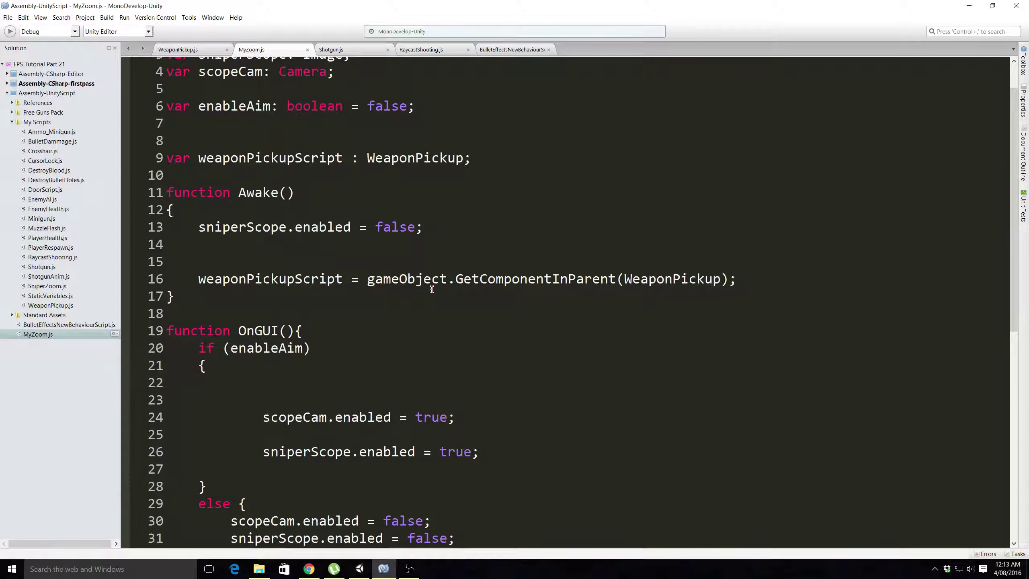
{"action": "scroll", "coordinate": [431, 289], "scroll_direction": "down", "scroll_amount": 7}
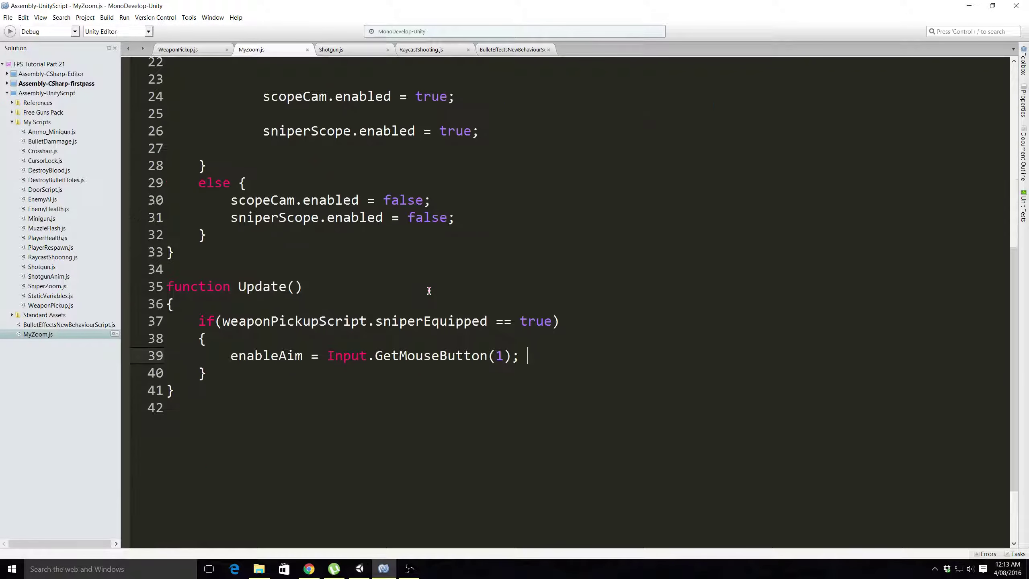
{"action": "scroll", "coordinate": [428, 290], "scroll_direction": "up", "scroll_amount": 2}
{"action": "scroll", "coordinate": [427, 290], "scroll_direction": "up", "scroll_amount": 3}
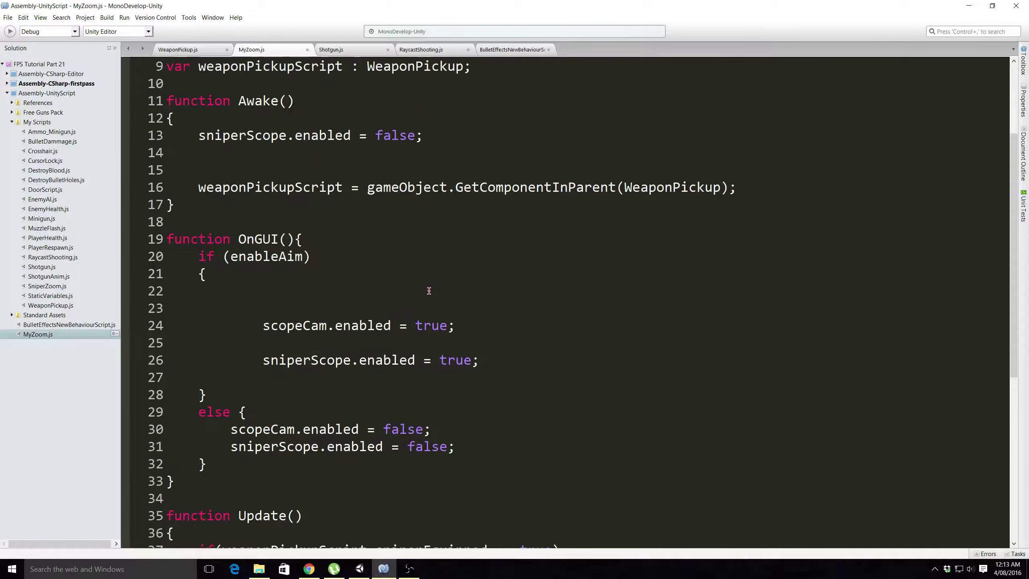
Switch to Unity, collapse the FPSController hierarchy and rename the existing Canvas object to CanvasMain
{"action": "left_click", "coordinate": [360, 569]}
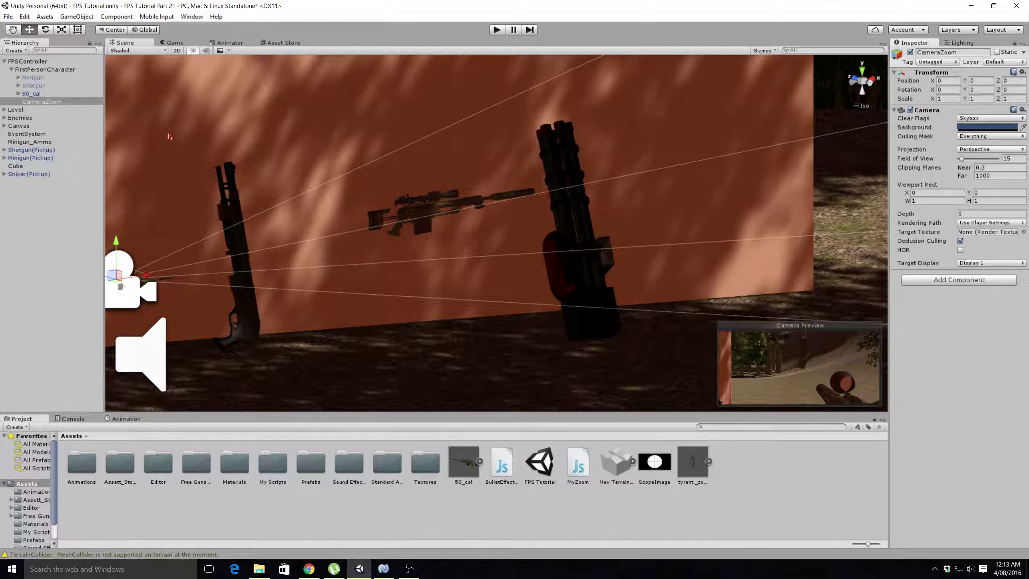
{"action": "left_click", "coordinate": [11, 70]}
{"action": "left_click", "coordinate": [4, 61]}
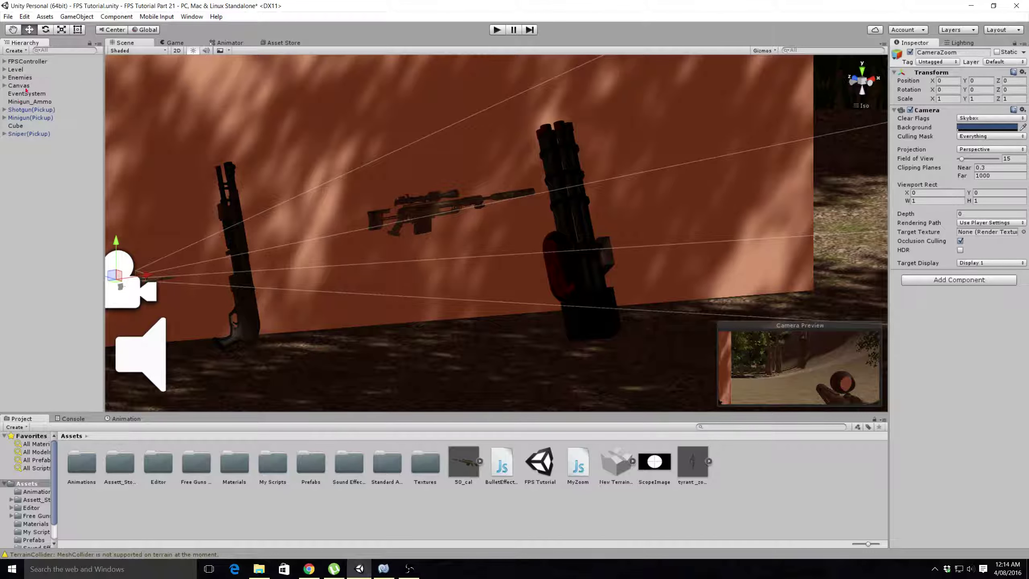
{"action": "left_click", "coordinate": [18, 88]}
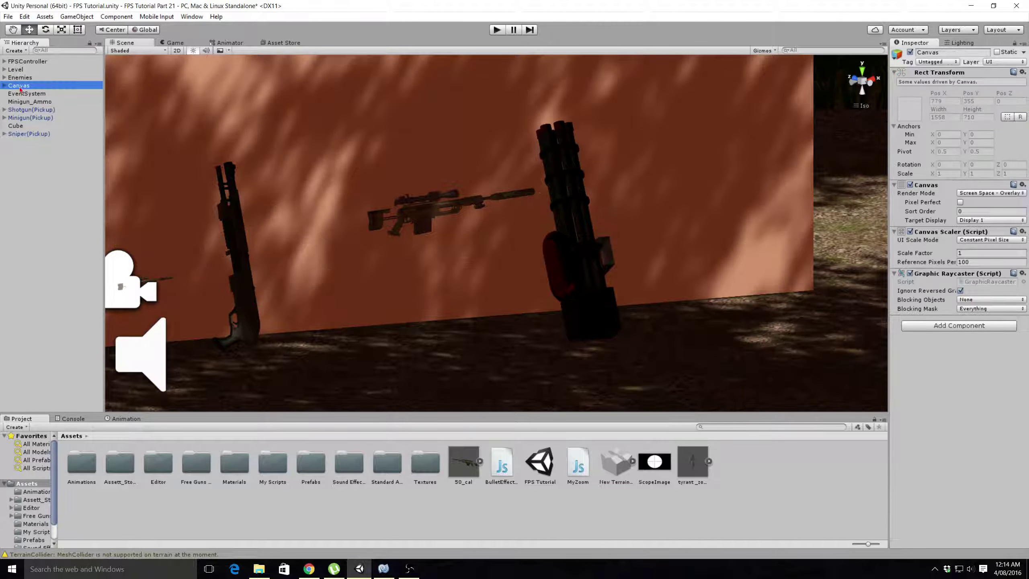
{"action": "left_click", "coordinate": [5, 85]}
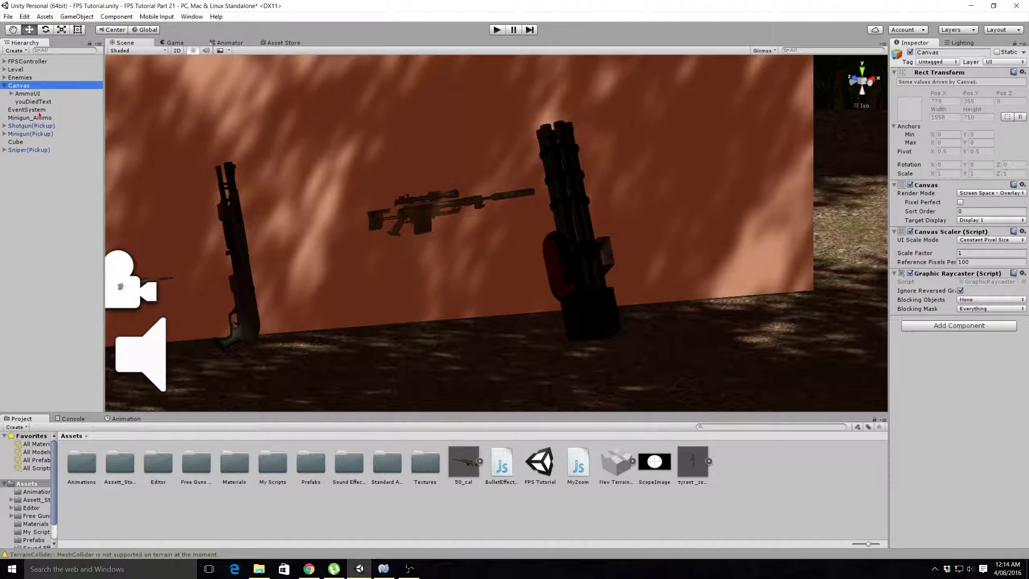
{"action": "left_click", "coordinate": [5, 85]}
{"action": "left_click", "coordinate": [940, 53]}
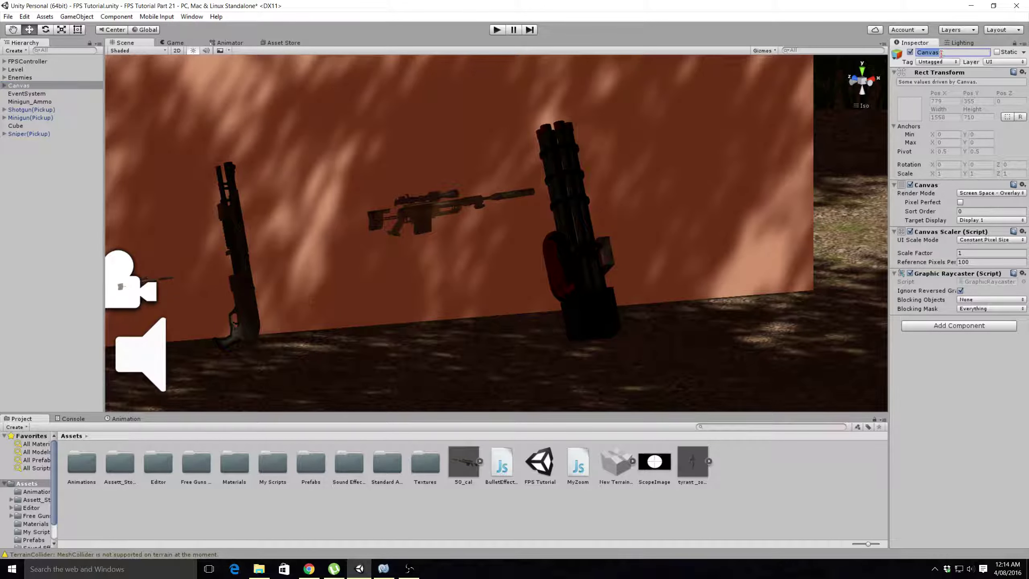
{"action": "left_click", "coordinate": [946, 52]}
{"action": "type", "text": "Main"}
{"action": "key", "text": "Return"}
Add a second top-level UI canvas named CanvasScope and set its UI Scale Mode to Scale With Screen Size
{"action": "left_click", "coordinate": [29, 178]}
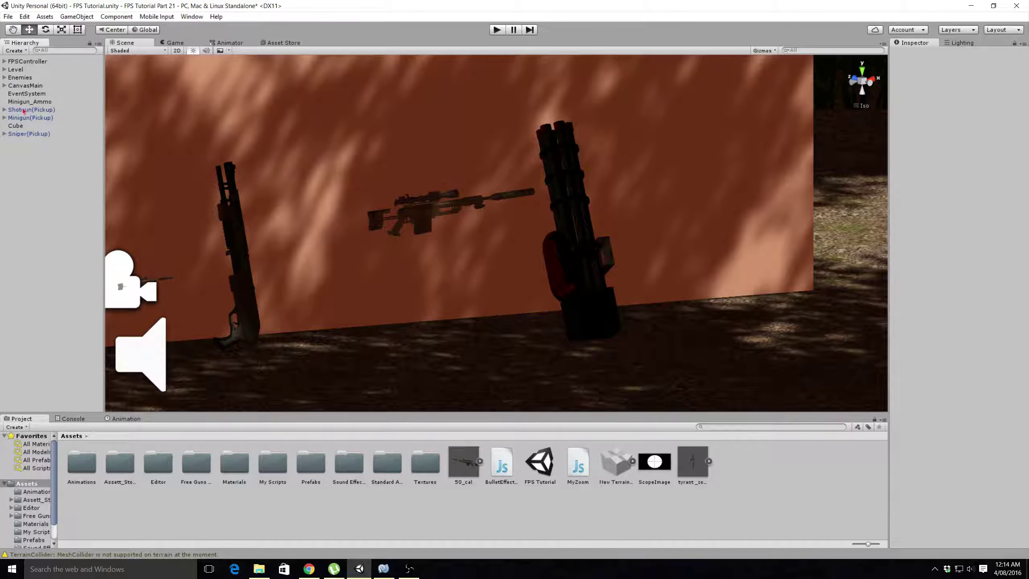
{"action": "right_click", "coordinate": [37, 201]}
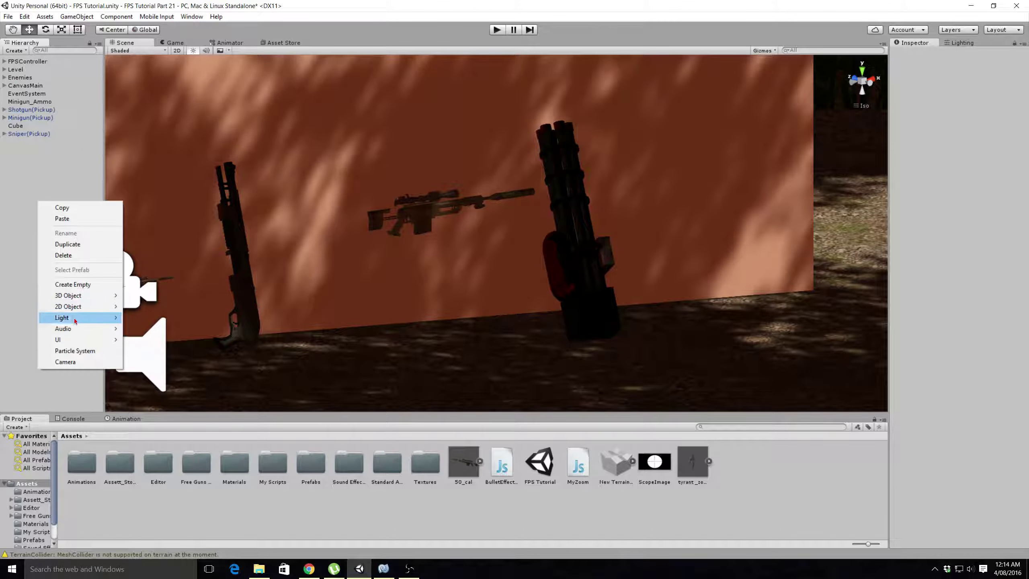
{"action": "mouse_move", "coordinate": [93, 339]}
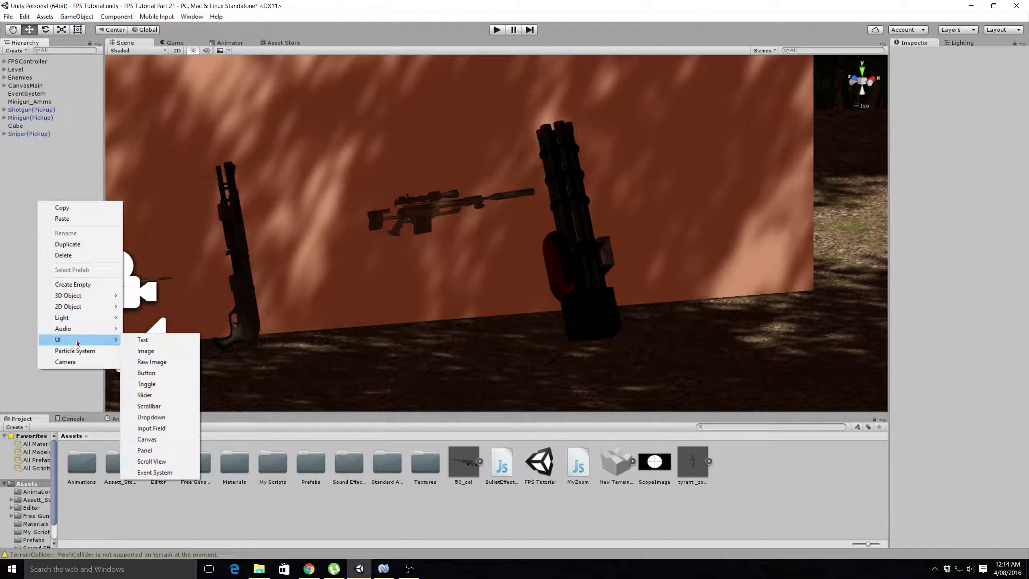
{"action": "left_click", "coordinate": [152, 439]}
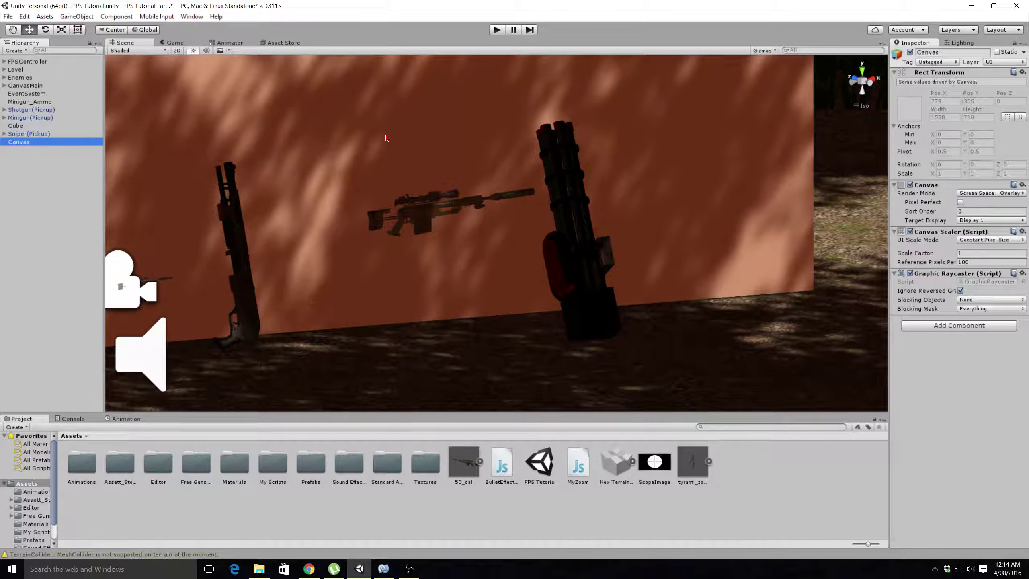
{"action": "left_click", "coordinate": [944, 51]}
{"action": "left_click", "coordinate": [945, 52]}
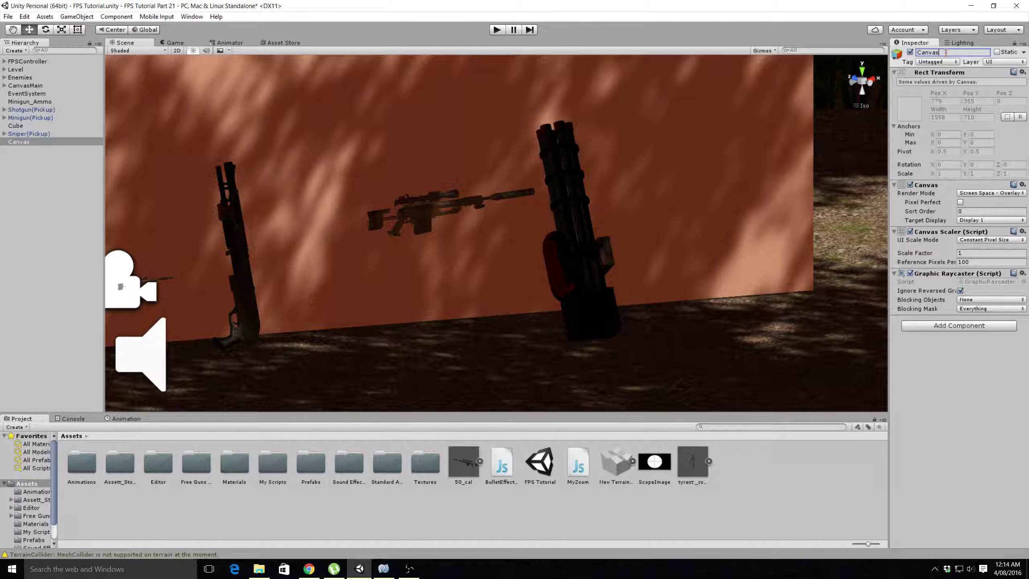
{"action": "type", "text": "Scope"}
{"action": "key", "text": "Return"}
{"action": "left_click", "coordinate": [983, 240]}
{"action": "left_click", "coordinate": [973, 262]}
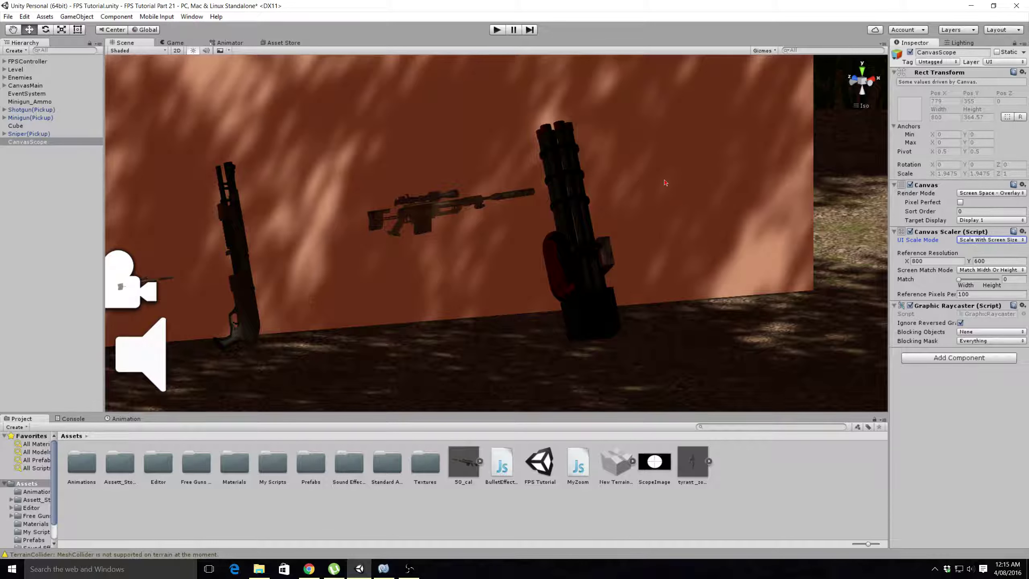
Set CanvasScope's reference resolution to 2560 by 1440 and its width/height match to 0.5
{"action": "left_click", "coordinate": [926, 261]}
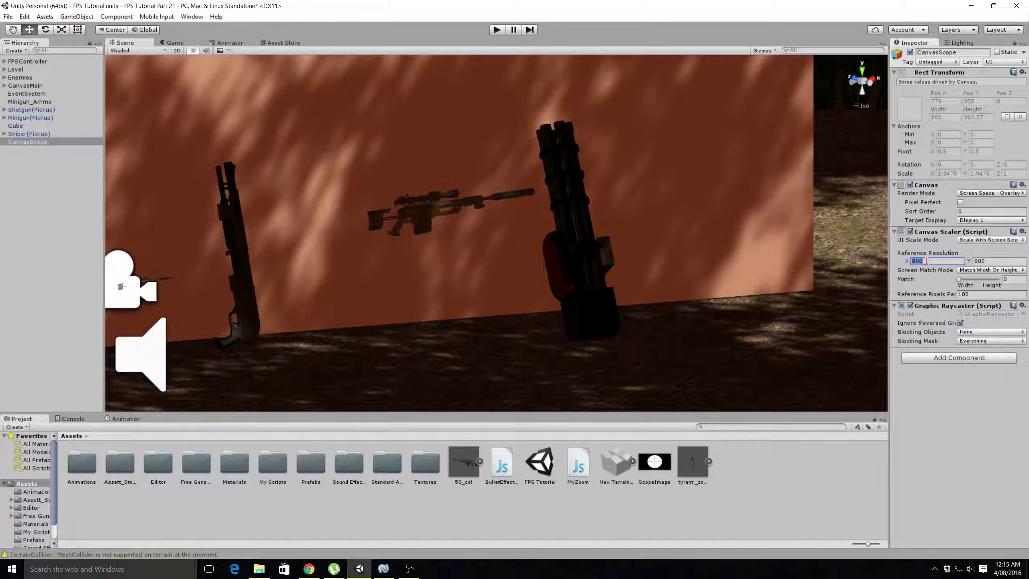
{"action": "type", "text": "2560"}
{"action": "left_click", "coordinate": [996, 261]}
{"action": "type", "text": "1440"}
{"action": "left_click", "coordinate": [1011, 279]}
{"action": "type", "text": ".5"}
{"action": "key", "text": "Return"}
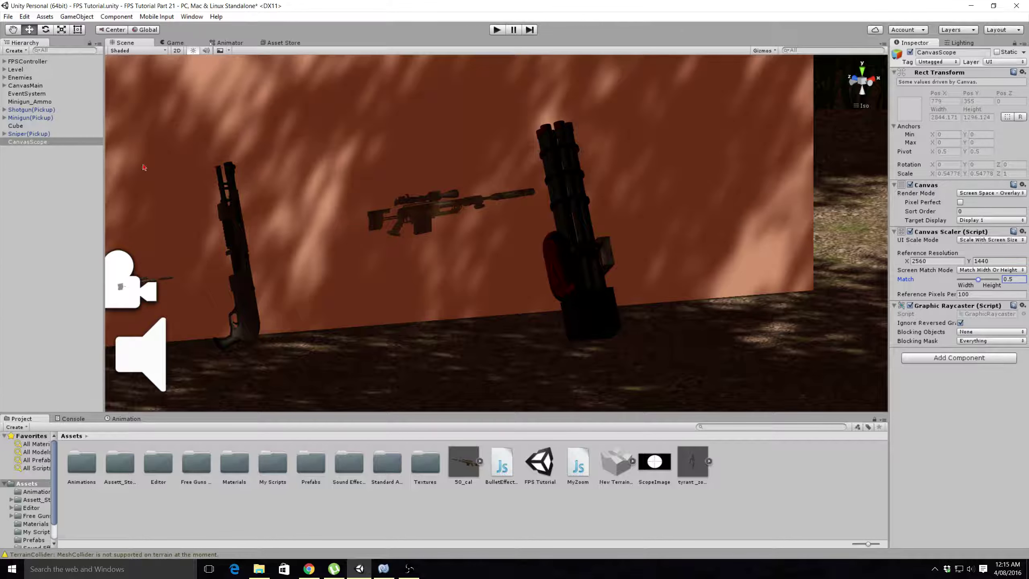
Frame CanvasScope in the 2D scene view and add a UI Image as its child
{"action": "double_click", "coordinate": [25, 143]}
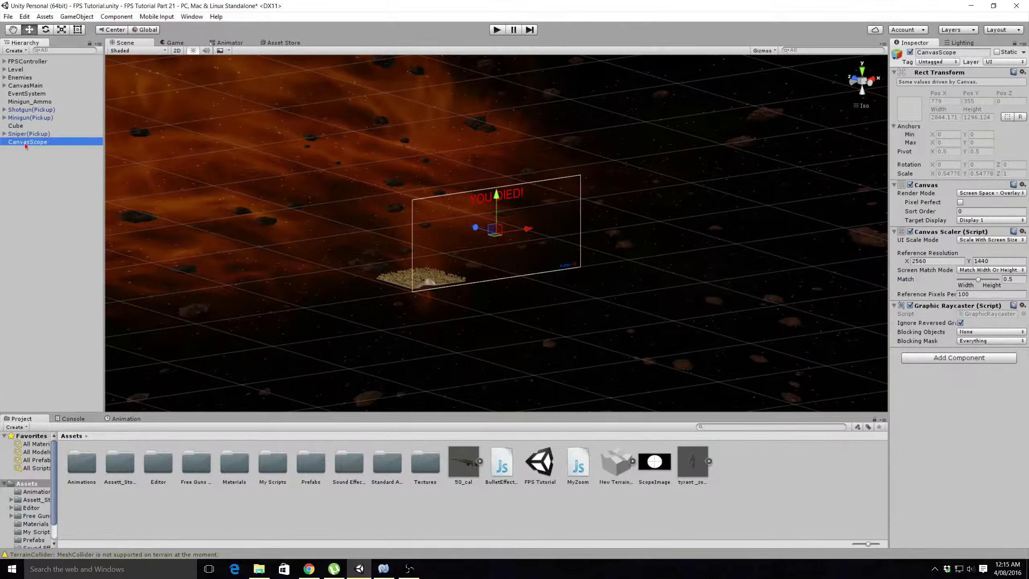
{"action": "left_click", "coordinate": [177, 50]}
{"action": "scroll", "coordinate": [447, 198], "scroll_direction": "up", "scroll_amount": 2}
{"action": "scroll", "coordinate": [448, 199], "scroll_direction": "up", "scroll_amount": 5}
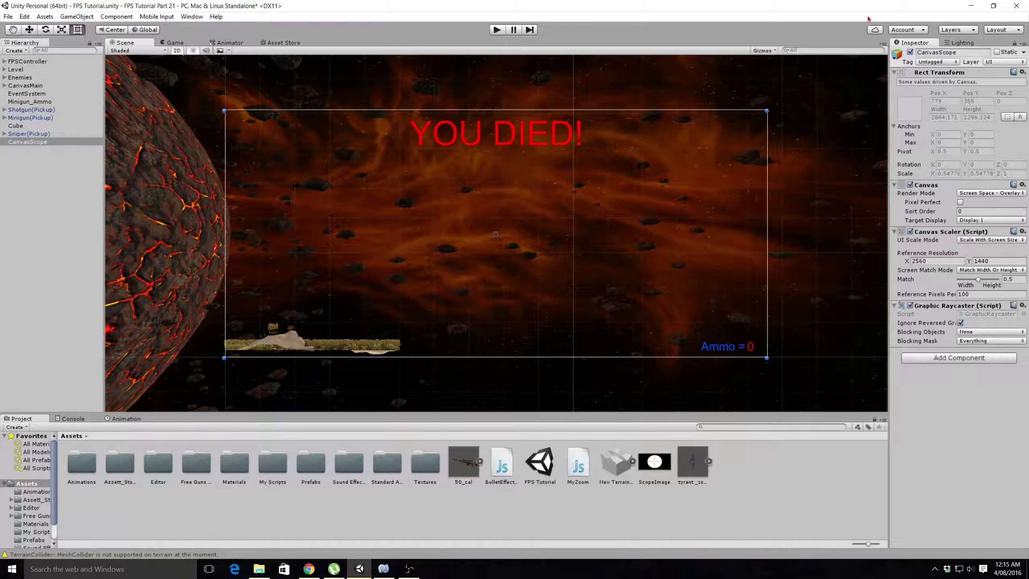
{"action": "left_click", "coordinate": [916, 114]}
{"action": "right_click", "coordinate": [50, 145]}
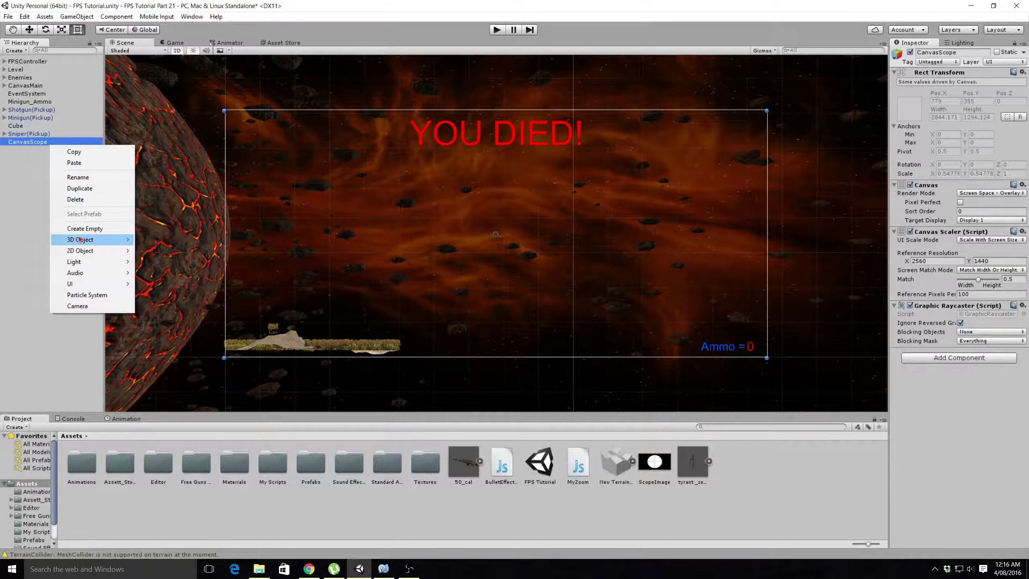
{"action": "mouse_move", "coordinate": [74, 285]}
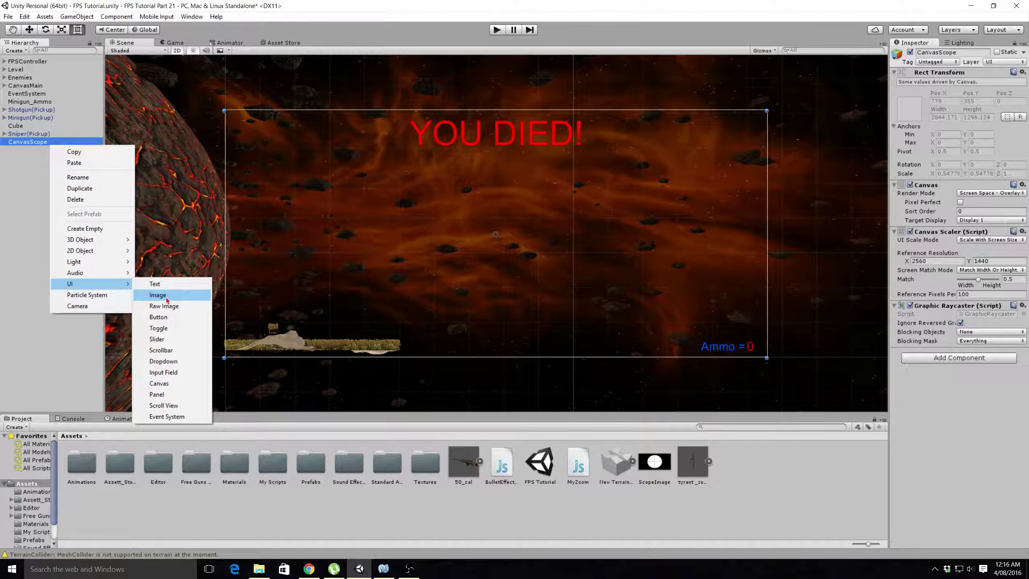
{"action": "left_click", "coordinate": [35, 143]}
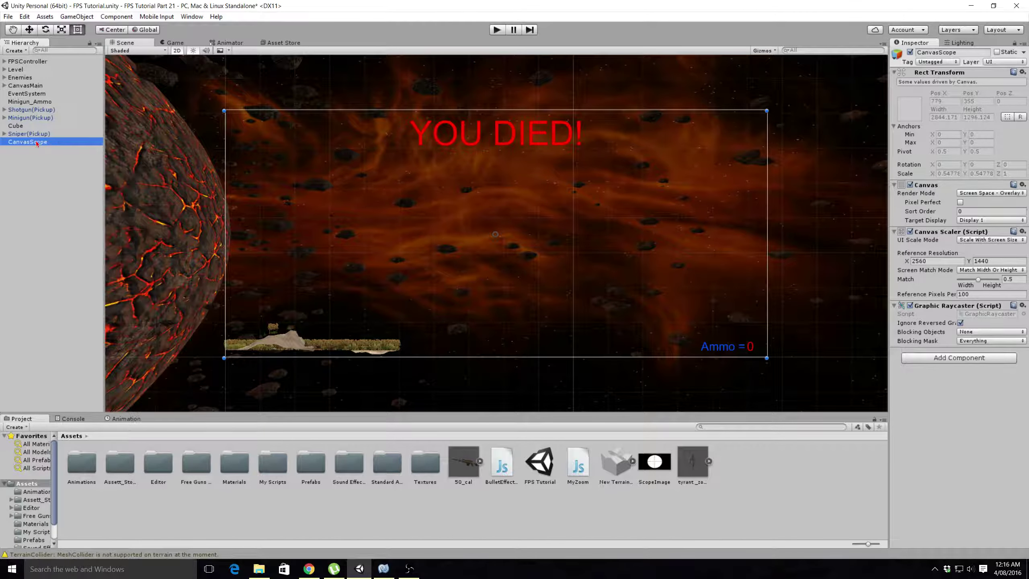
{"action": "right_click", "coordinate": [33, 144]}
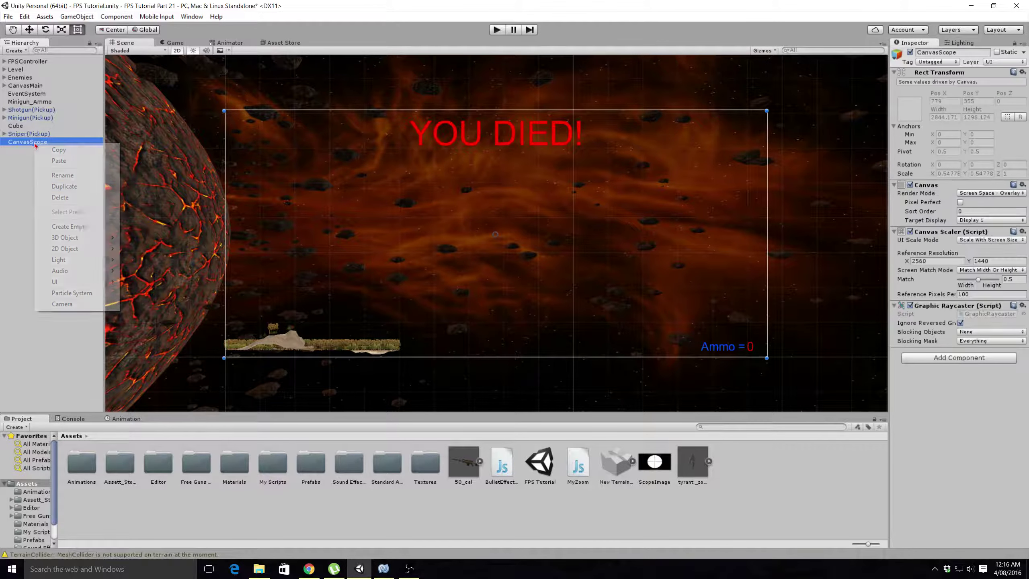
{"action": "mouse_move", "coordinate": [68, 283]}
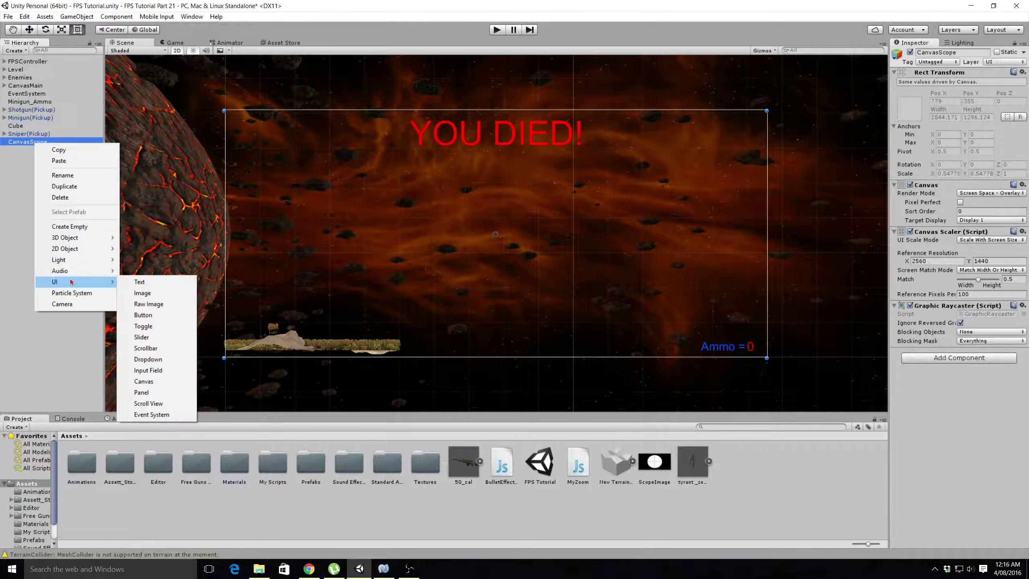
{"action": "left_click", "coordinate": [149, 297]}
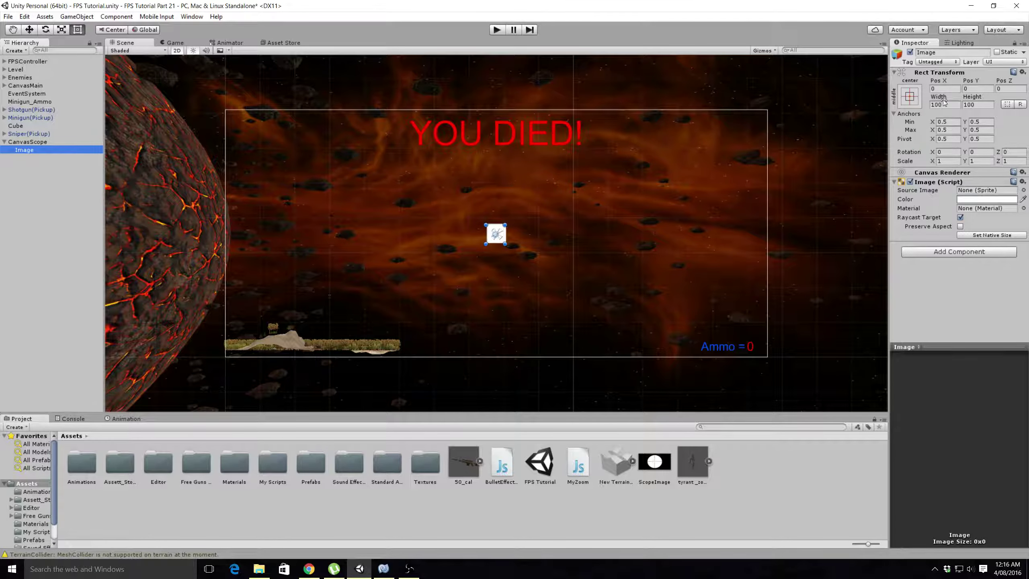
Anchor the new image with the full stretch preset, also setting its position so it fills the whole canvas
{"action": "left_click", "coordinate": [909, 101]}
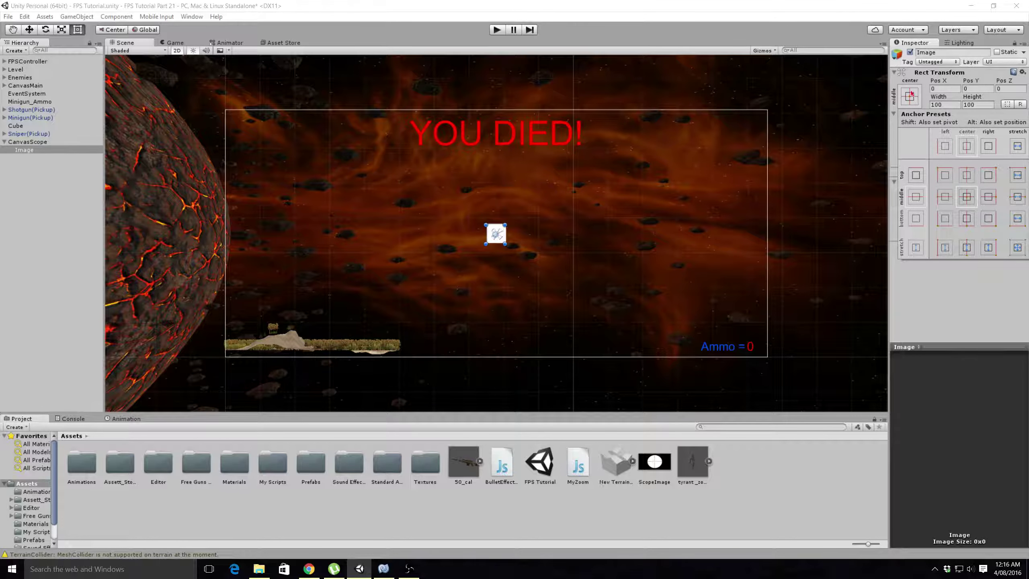
{"action": "left_click", "coordinate": [1018, 247]}
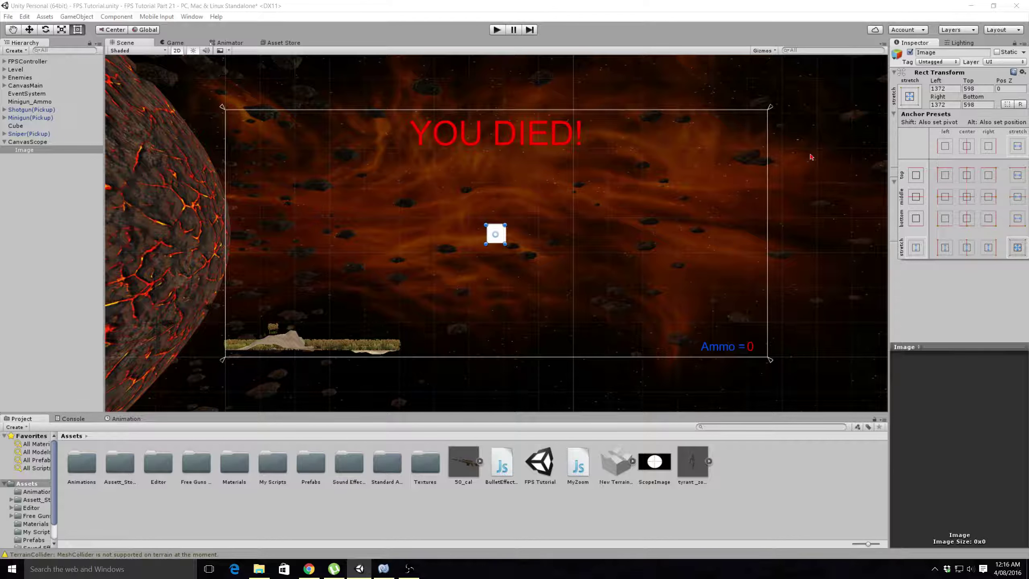
{"action": "key", "text": "alt"}
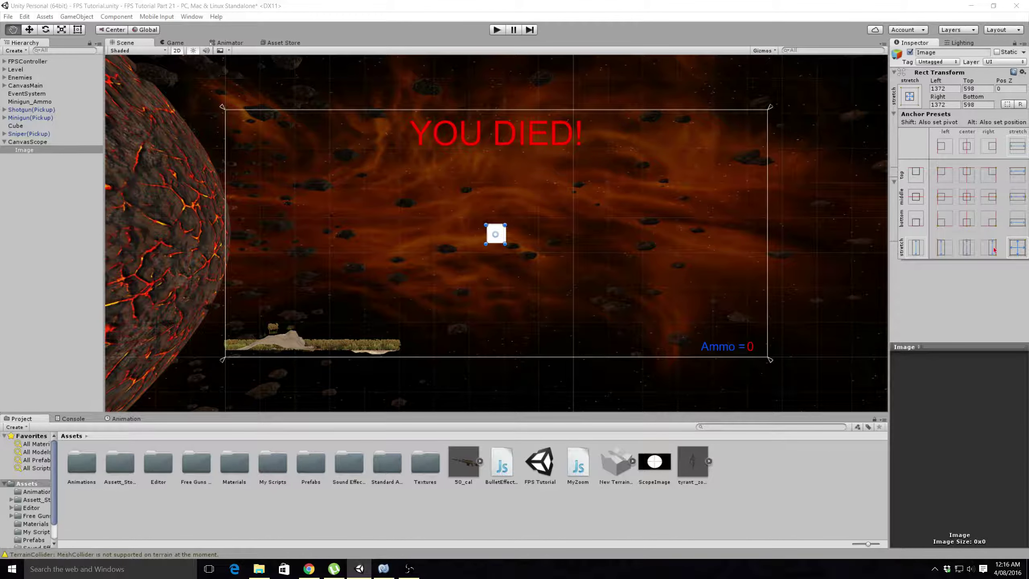
{"action": "left_click", "coordinate": [1018, 249], "text": "alt"}
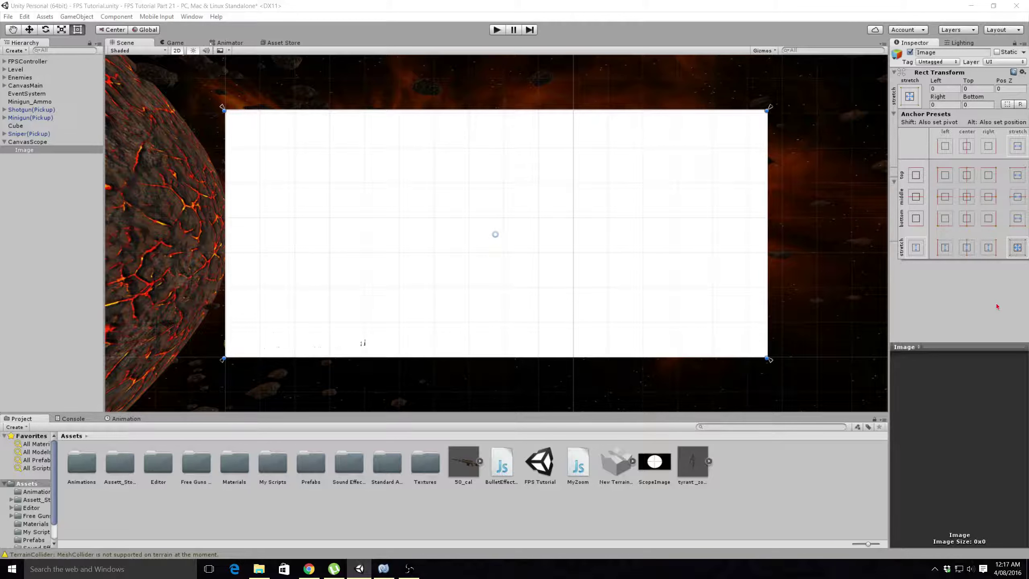
{"action": "left_click", "coordinate": [966, 306]}
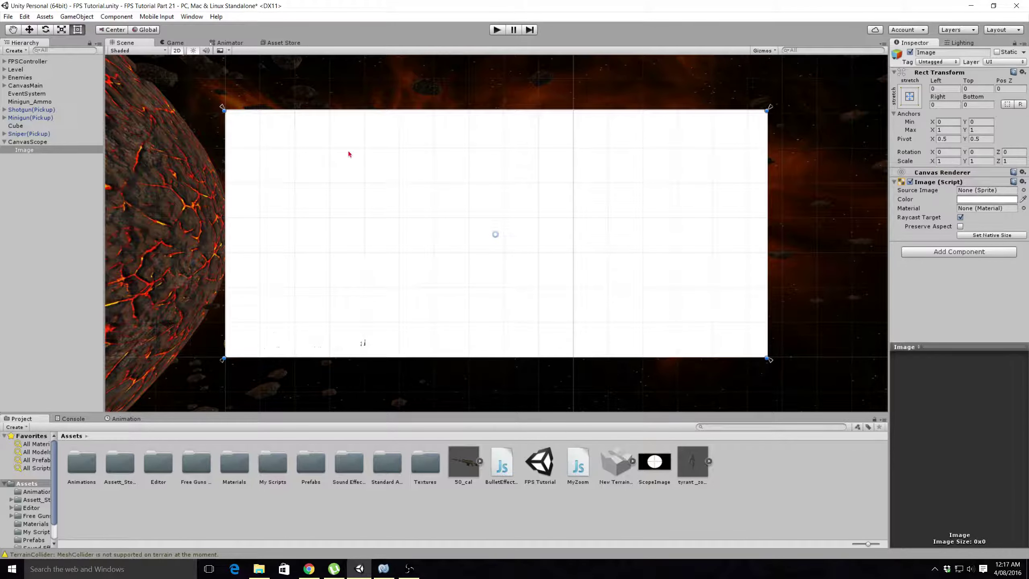
Rename the stretched Image object under CanvasScope to ImageScope
{"action": "left_click", "coordinate": [949, 53]}
{"action": "left_click", "coordinate": [941, 52]}
{"action": "type", "text": "Scope"}
{"action": "key", "text": "Return"}
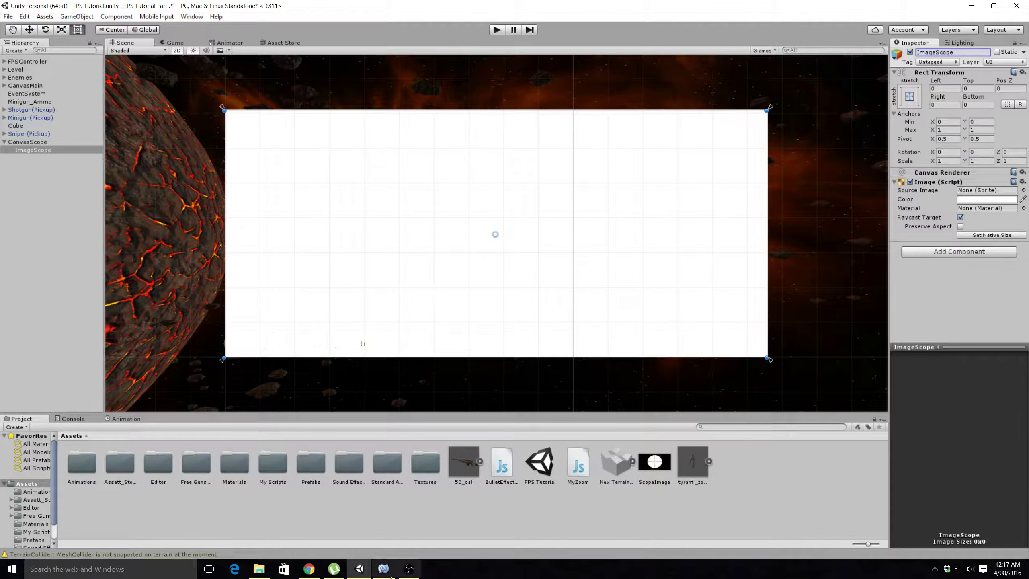
Look at the sniper rifle scope texture image results in Chrome and return to Unity
{"action": "left_click", "coordinate": [309, 568]}
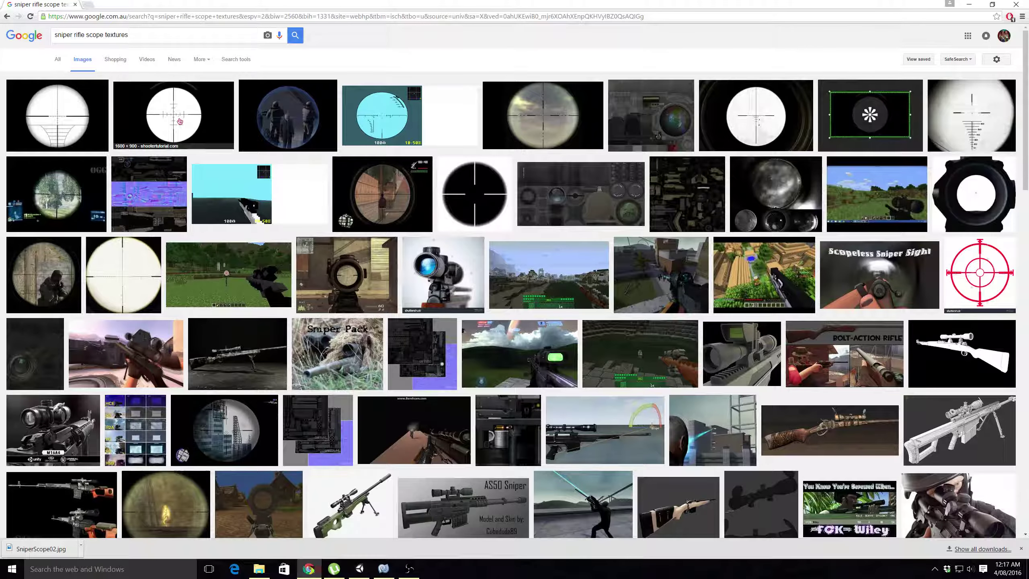
{"action": "left_click", "coordinate": [384, 571]}
{"action": "left_click", "coordinate": [359, 569]}
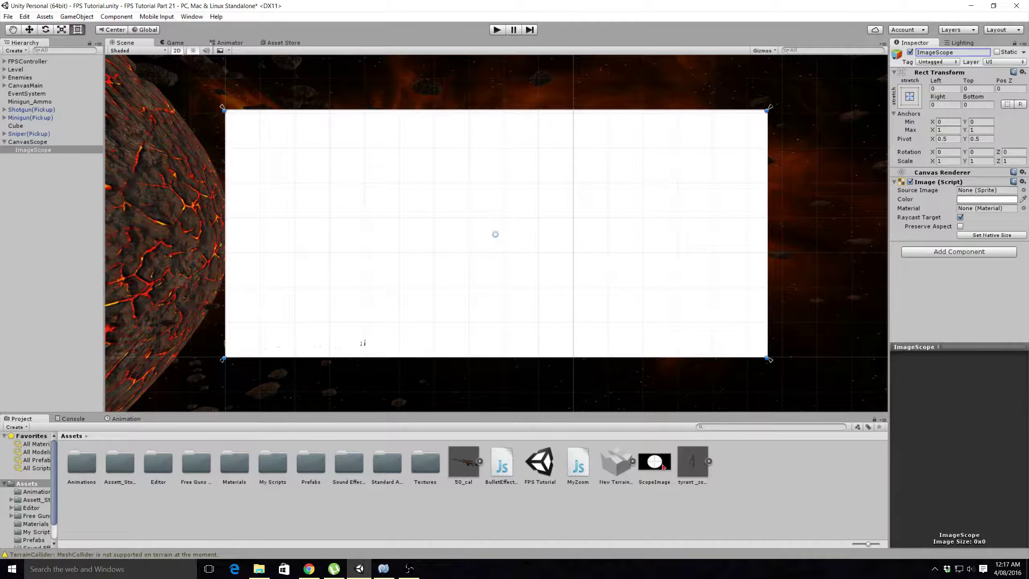
Change the ScopeImage asset's texture type to Sprite (2D and UI) and apply the import settings
{"action": "mouse_move", "coordinate": [663, 467]}
{"action": "left_mouse_down"}
{"action": "mouse_move", "coordinate": [992, 178]}
{"action": "mouse_move", "coordinate": [721, 440]}
{"action": "mouse_move", "coordinate": [647, 464]}
{"action": "left_mouse_up"}
{"action": "left_click", "coordinate": [653, 466]}
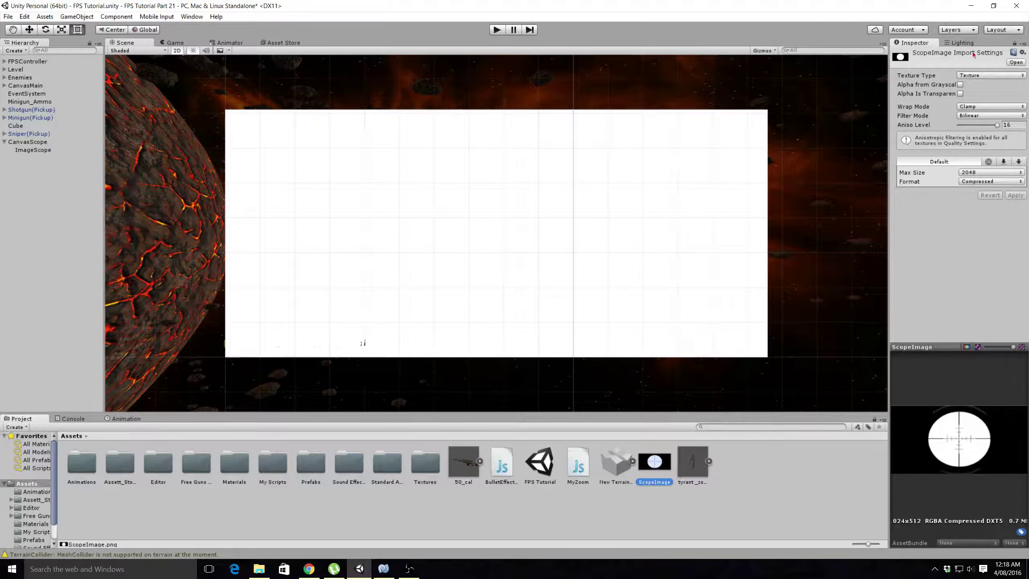
{"action": "left_click", "coordinate": [984, 76]}
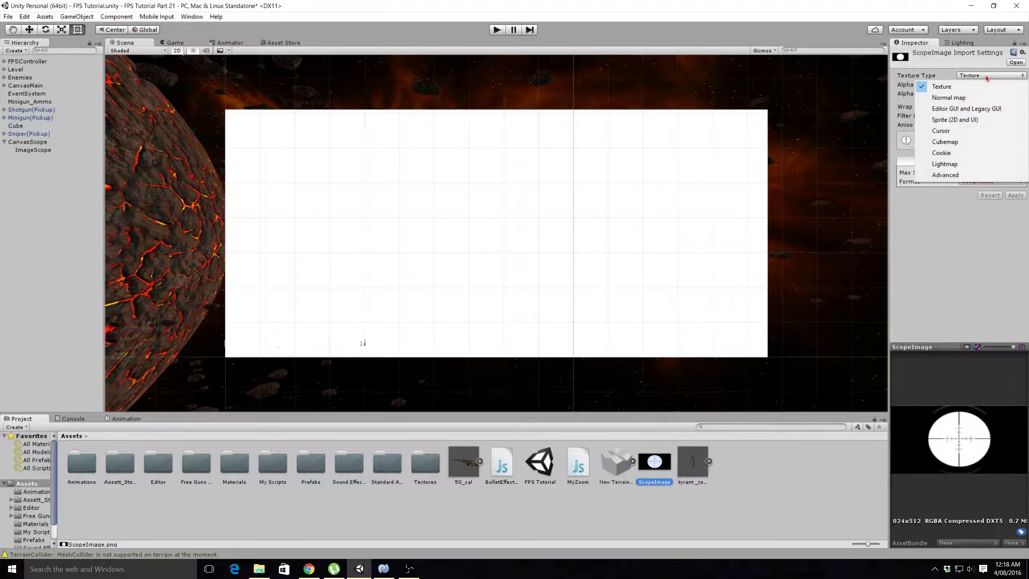
{"action": "left_click", "coordinate": [965, 124]}
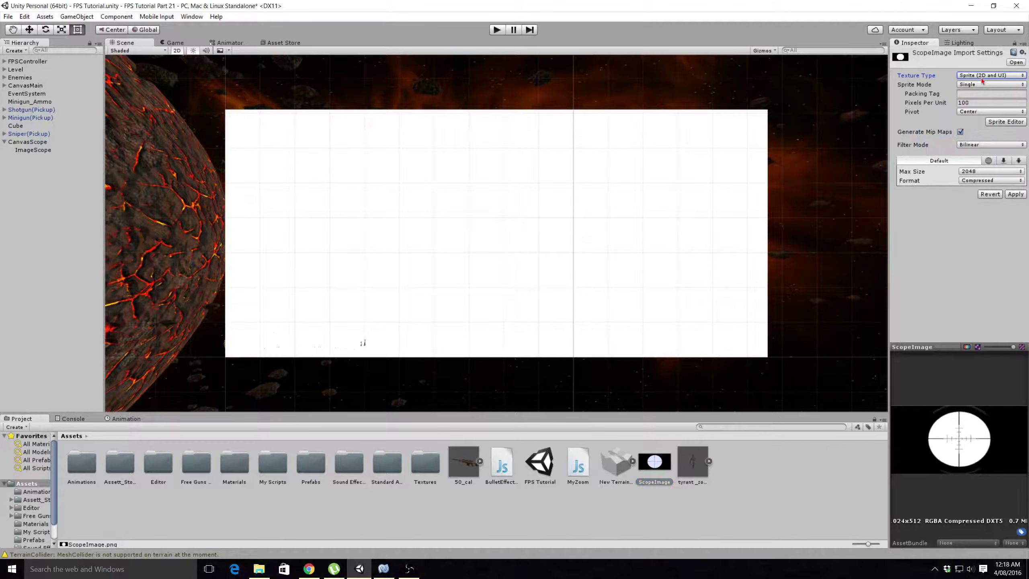
{"action": "left_click", "coordinate": [1014, 194]}
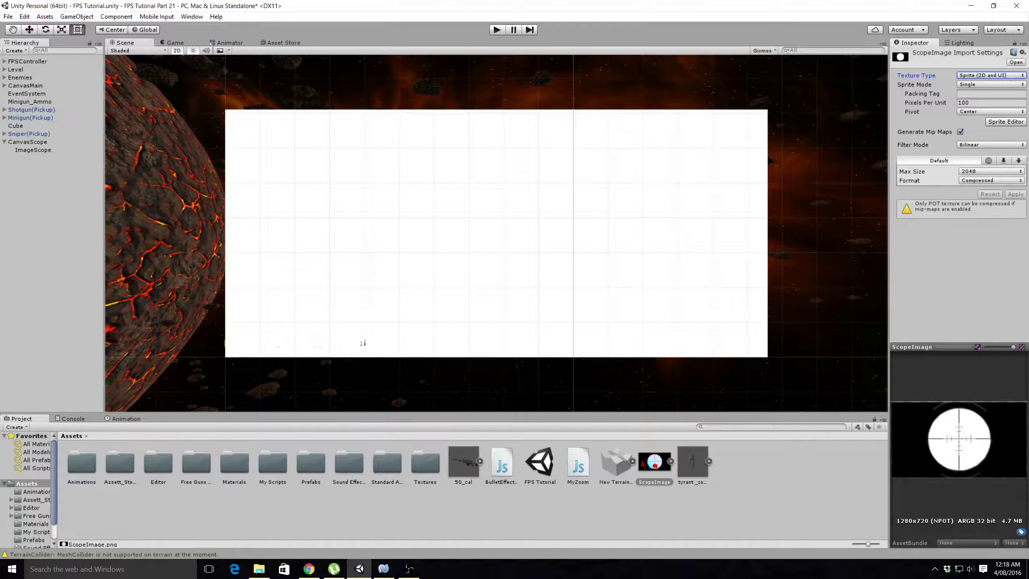
Assign the ScopeImage sprite as ImageScope's source image and check the overlay in a short play-mode test
{"action": "left_click", "coordinate": [34, 150]}
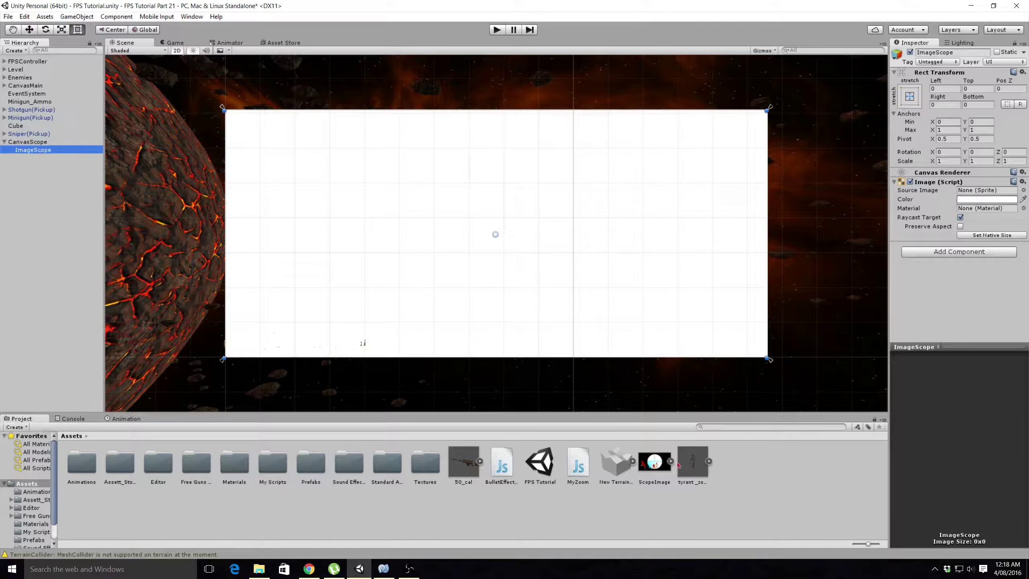
{"action": "left_click_drag", "start_coordinate": [652, 462], "coordinate": [985, 190]}
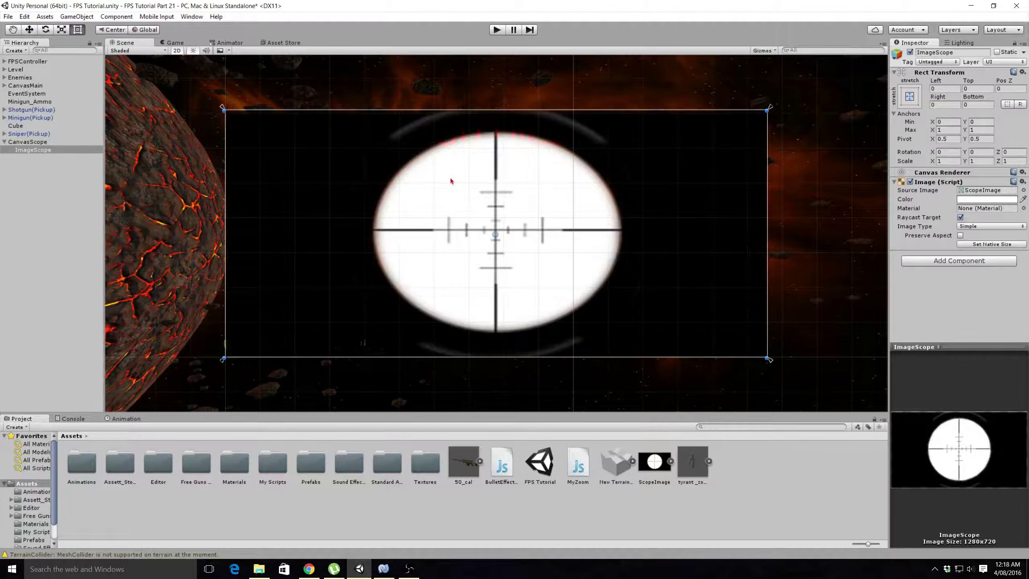
{"action": "left_click", "coordinate": [497, 30]}
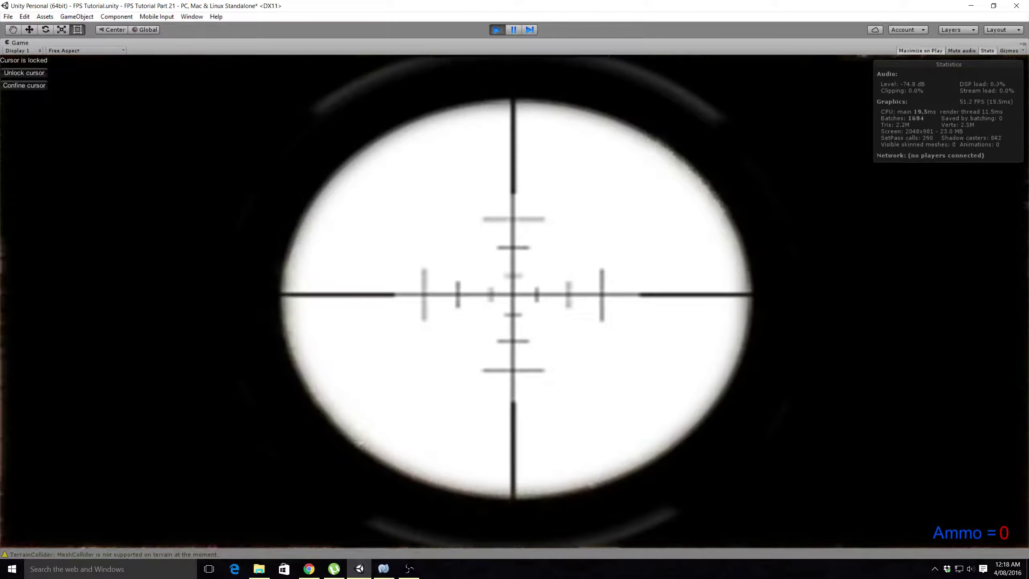
{"action": "key", "text": "Escape"}
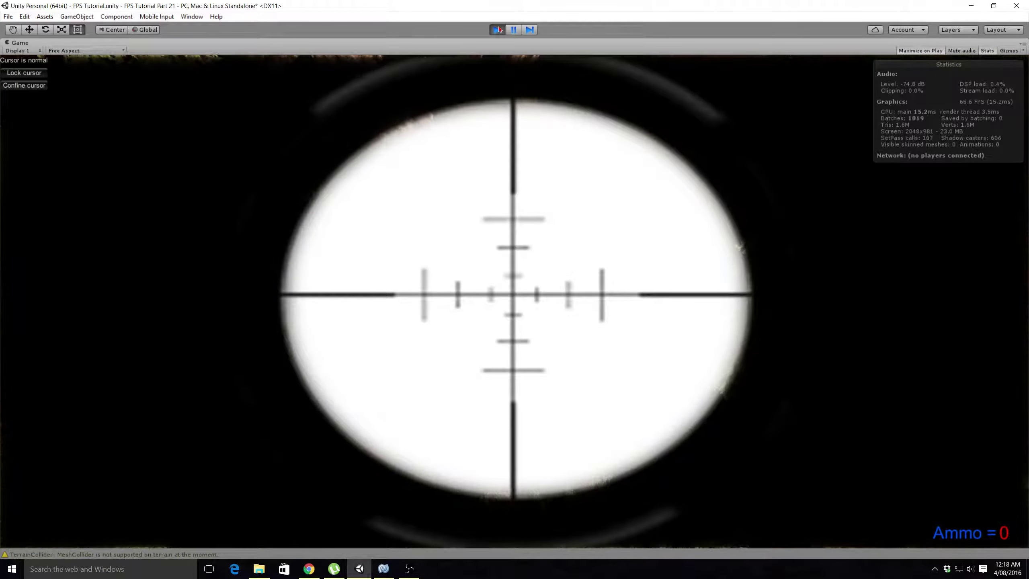
{"action": "left_click", "coordinate": [497, 30]}
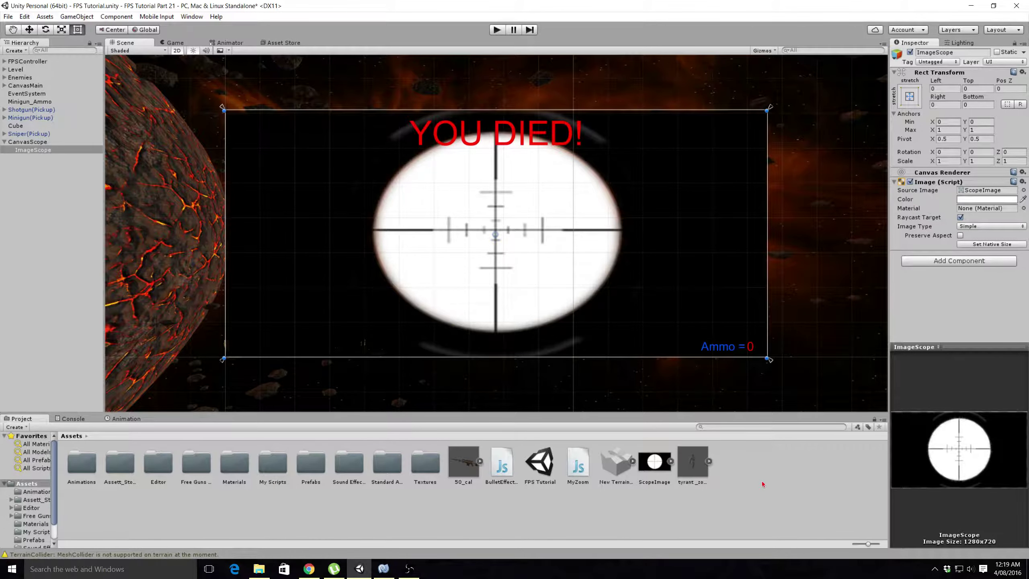
Create a new material in the Assets folder and name it ScopeMaterial
{"action": "right_click", "coordinate": [758, 490]}
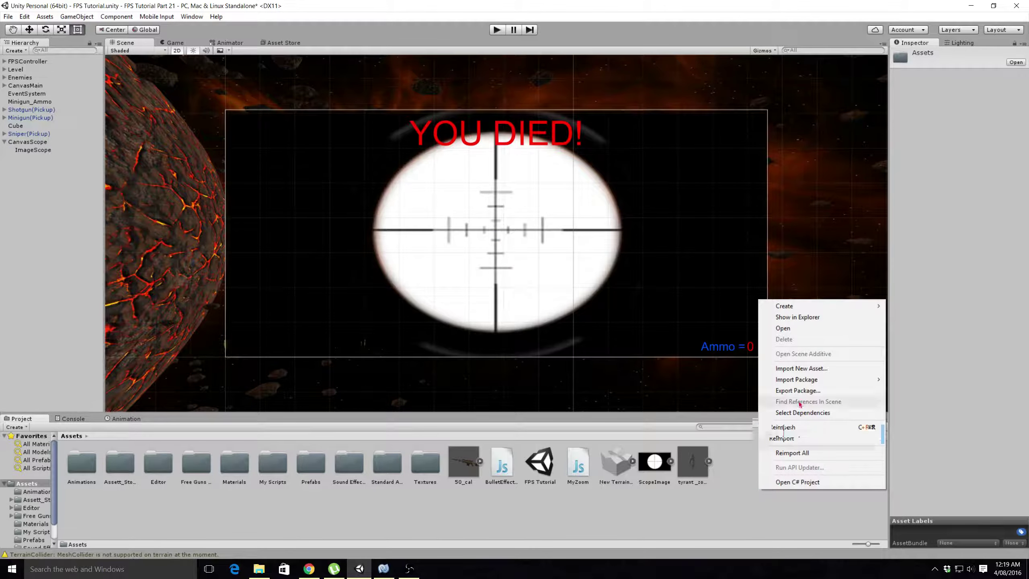
{"action": "mouse_move", "coordinate": [788, 306]}
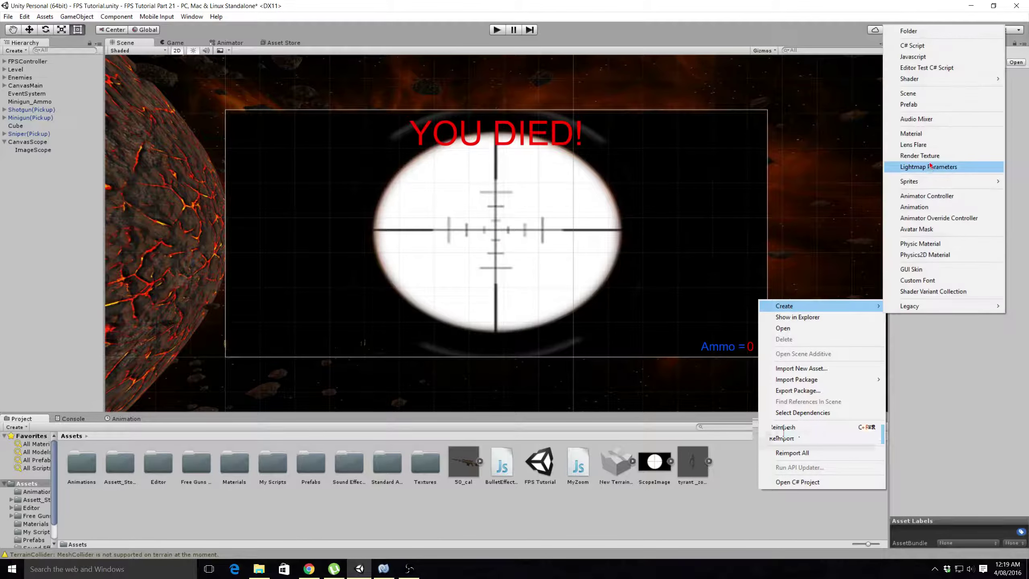
{"action": "left_click", "coordinate": [911, 134]}
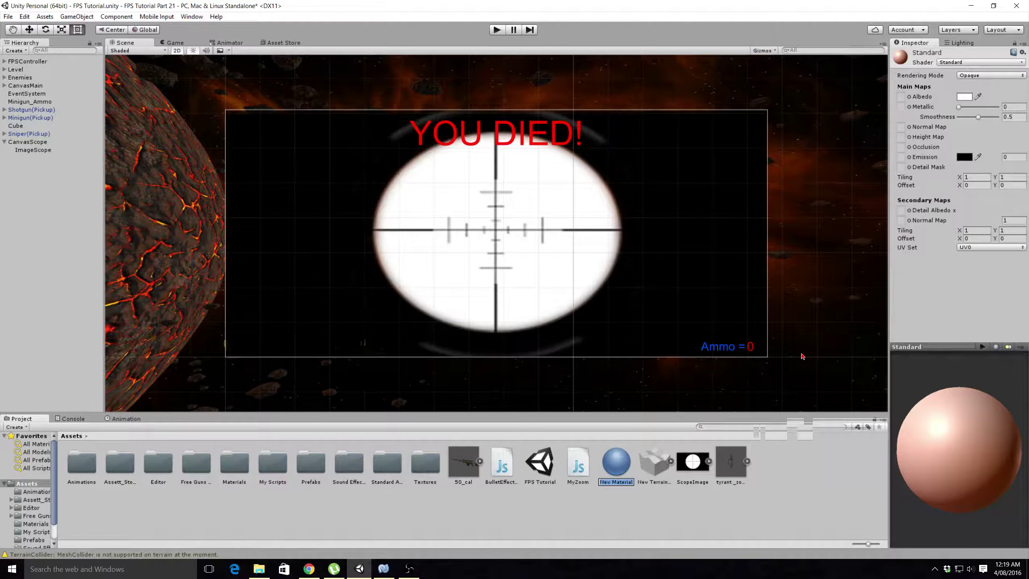
{"action": "type", "text": "ScopeMaterial"}
{"action": "key", "text": "Return"}
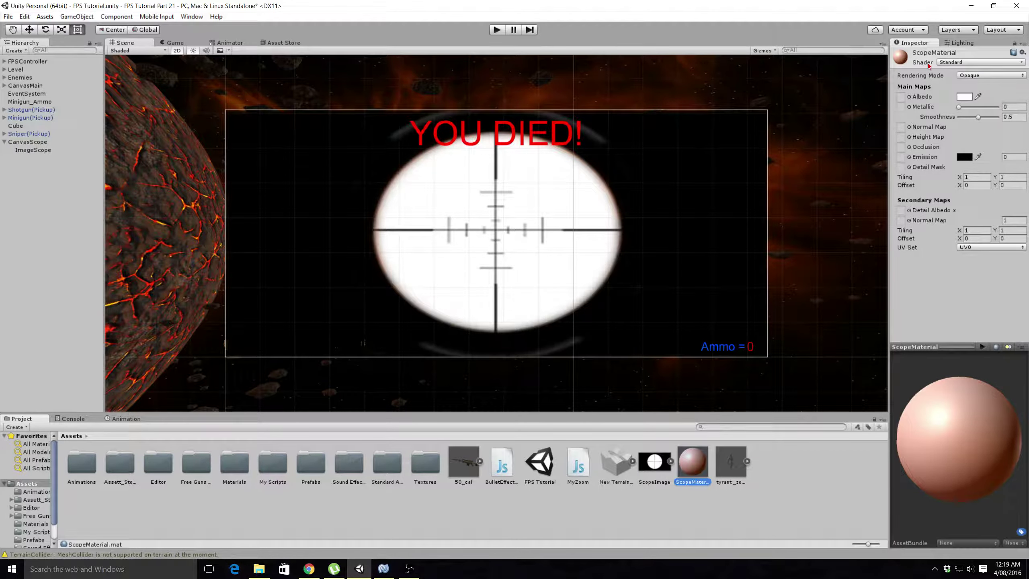
Configure ScopeMaterial with the Particles/Multiply shader, a Soft Particles Factor of 3 and ScopeImage as its particle texture
{"action": "left_click", "coordinate": [971, 63]}
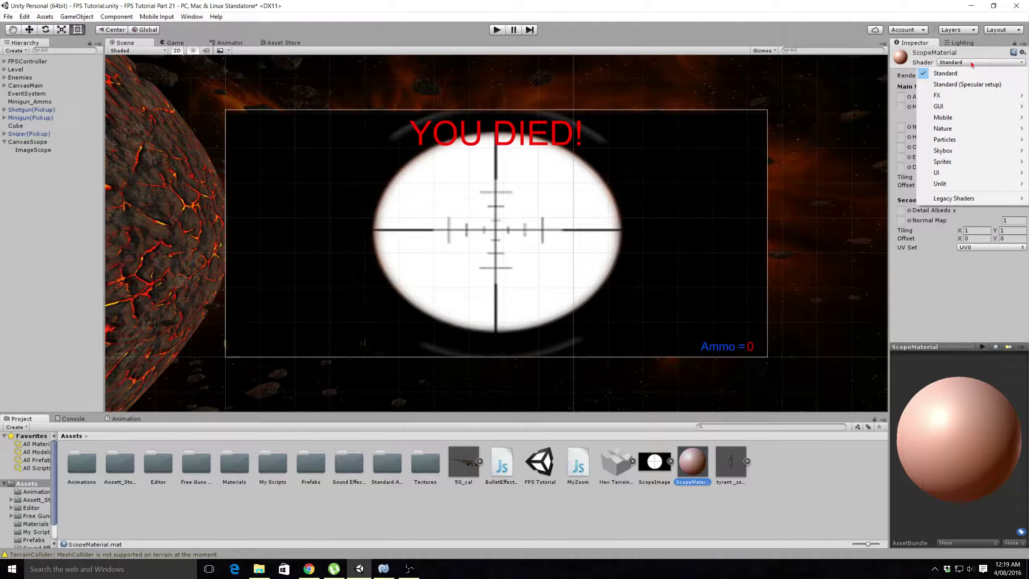
{"action": "mouse_move", "coordinate": [952, 139]}
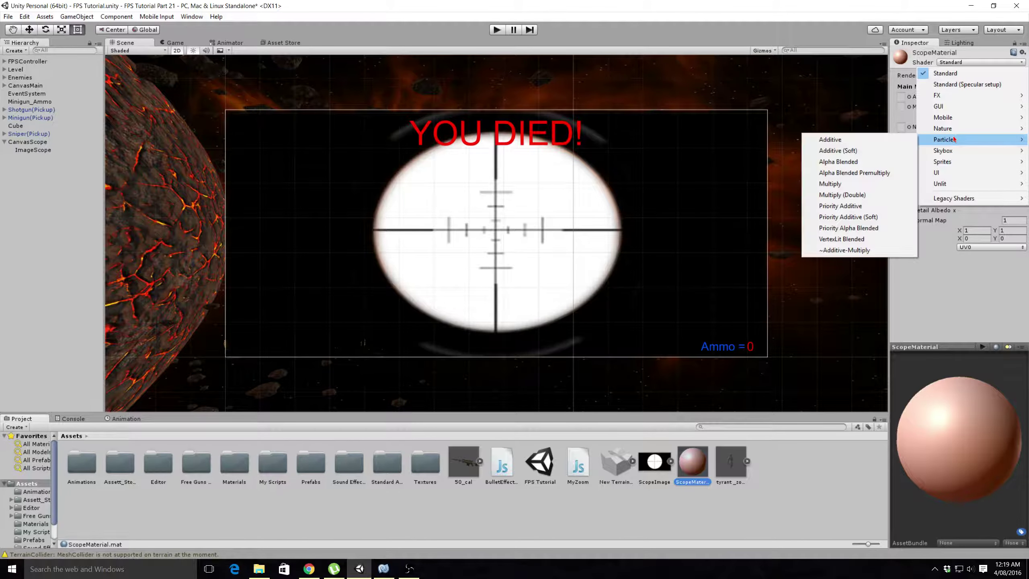
{"action": "left_click", "coordinate": [845, 186]}
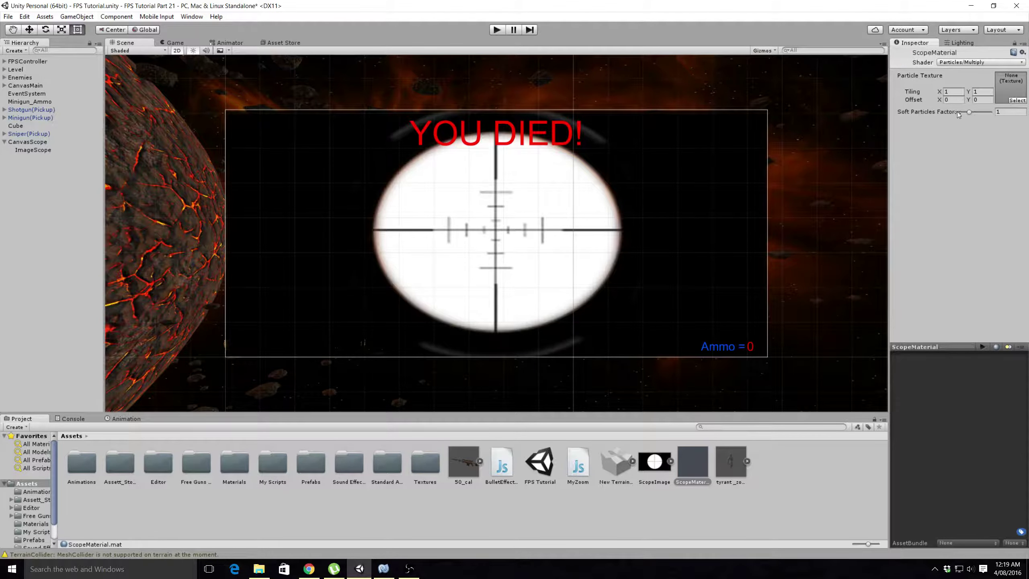
{"action": "left_click_drag", "start_coordinate": [969, 112], "coordinate": [996, 114]}
{"action": "left_click_drag", "start_coordinate": [657, 462], "coordinate": [1014, 91]}
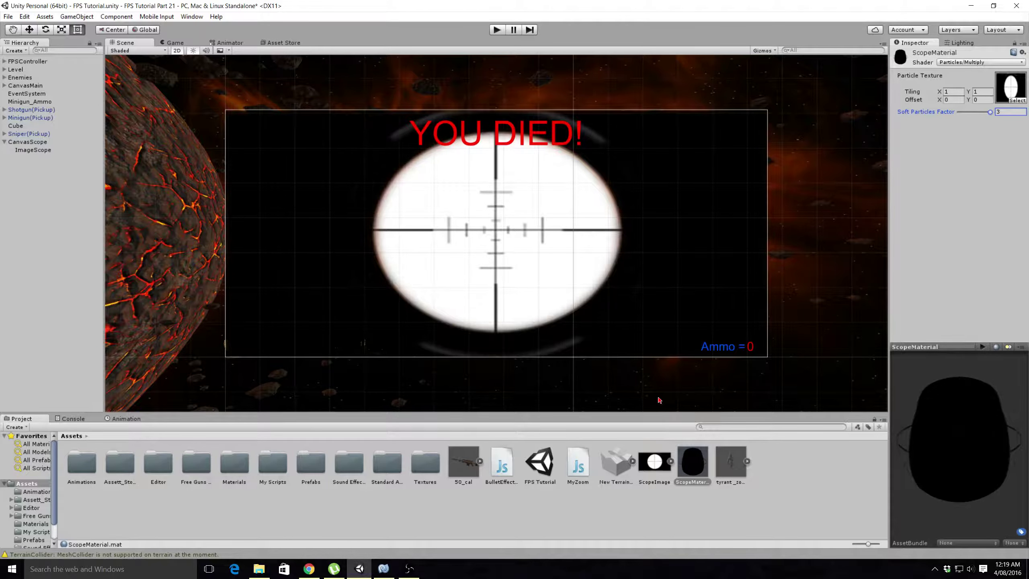
Assign ScopeMaterial as the material of ImageScope's Image component
{"action": "left_click", "coordinate": [33, 150]}
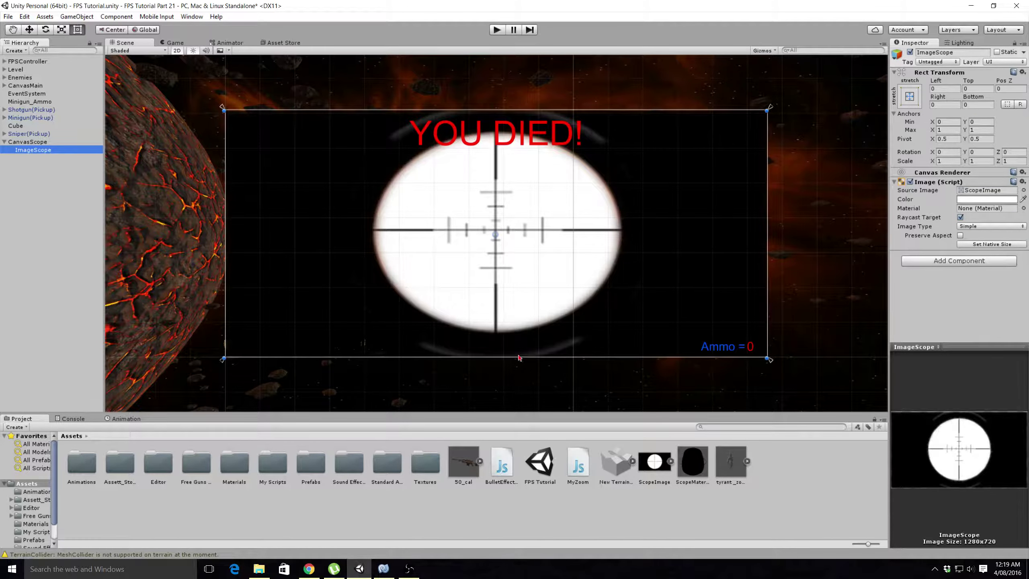
{"action": "left_click", "coordinate": [693, 464]}
{"action": "left_click_drag", "start_coordinate": [698, 466], "coordinate": [981, 211]}
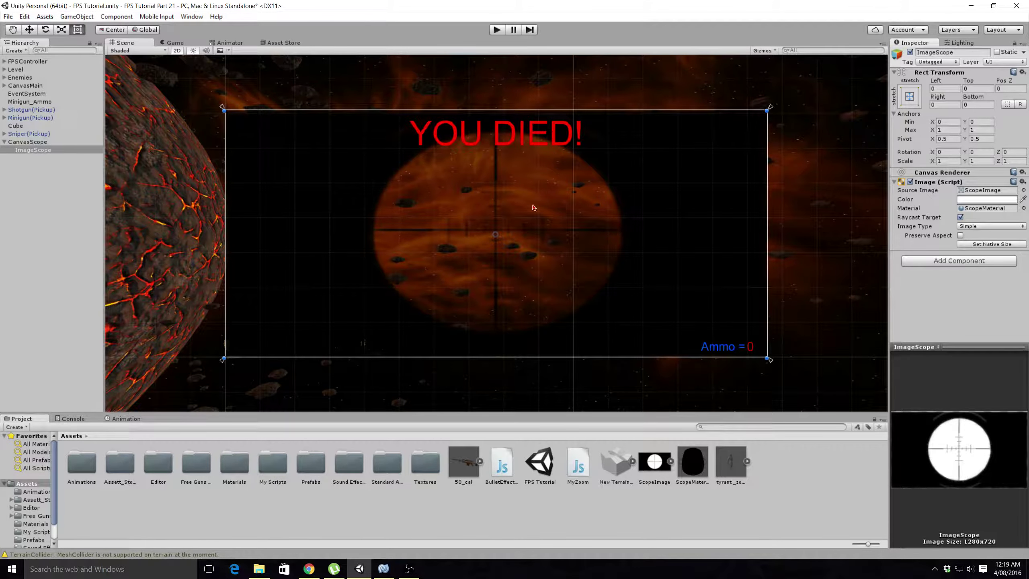
Tint ImageScope's image colour a very faint cyan, keeping it almost white
{"action": "left_click", "coordinate": [960, 200]}
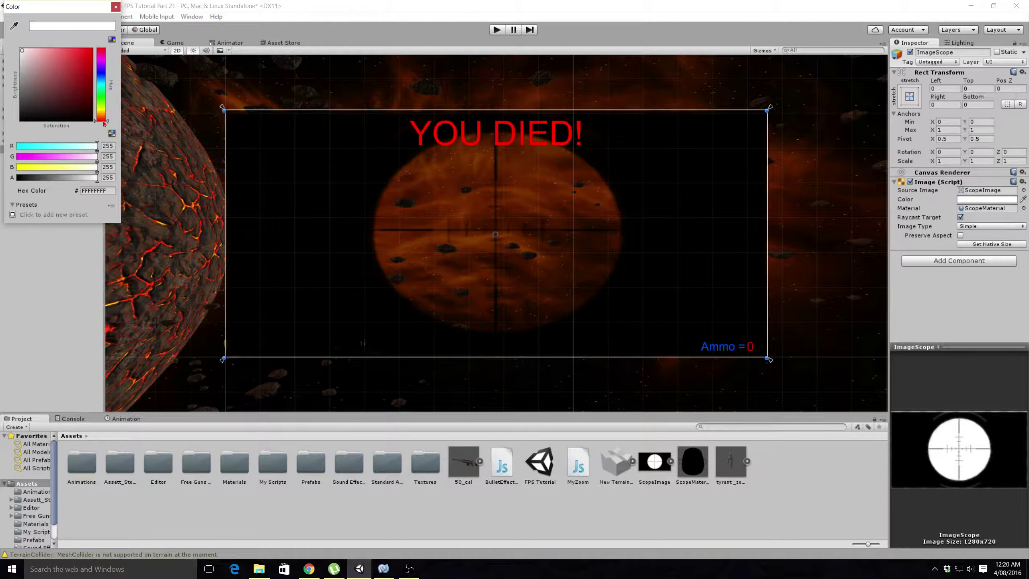
{"action": "left_click_drag", "start_coordinate": [104, 122], "coordinate": [102, 92]}
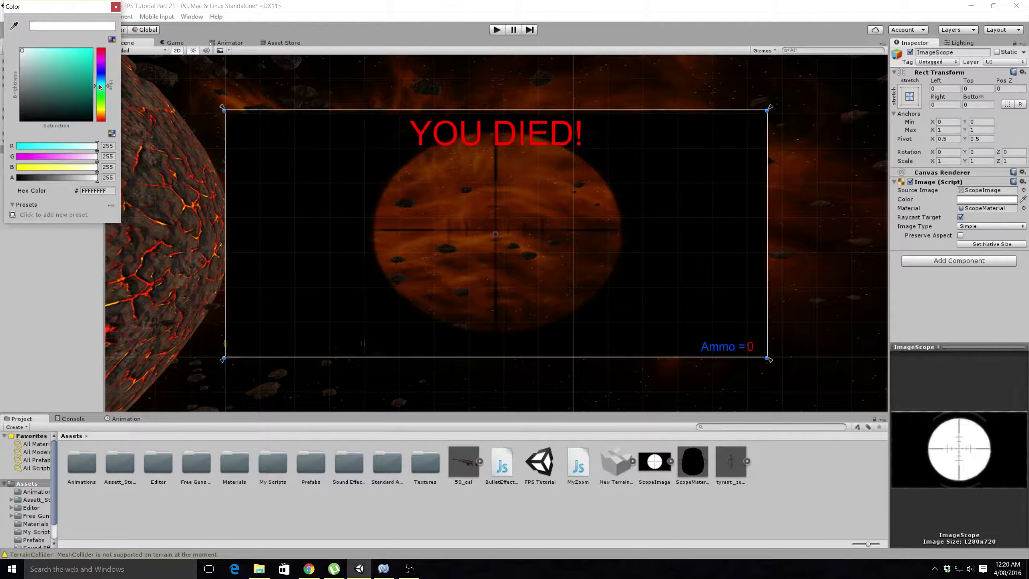
{"action": "left_click_drag", "start_coordinate": [99, 87], "coordinate": [100, 82]}
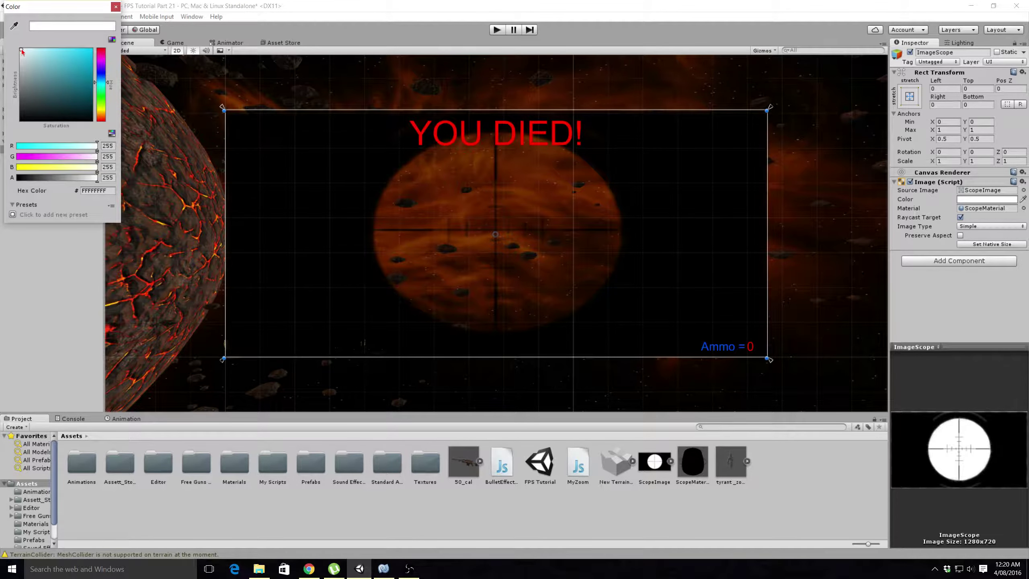
{"action": "left_click_drag", "start_coordinate": [22, 51], "coordinate": [24, 51]}
{"action": "left_click", "coordinate": [115, 6]}
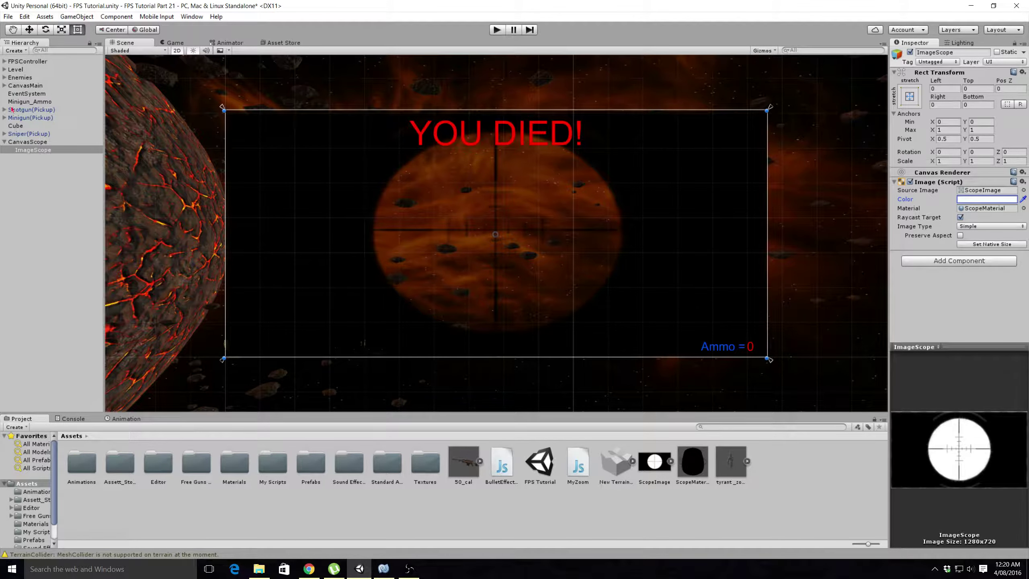
Attach the MyZoom script to the CameraZoom object under FirstPersonCharacter
{"action": "left_click", "coordinate": [4, 61]}
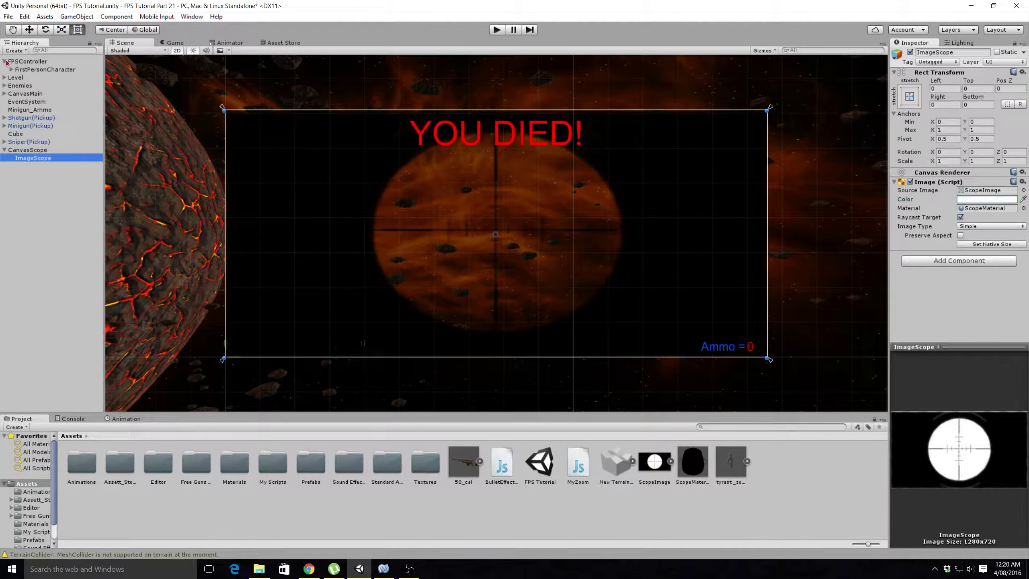
{"action": "left_click", "coordinate": [11, 69]}
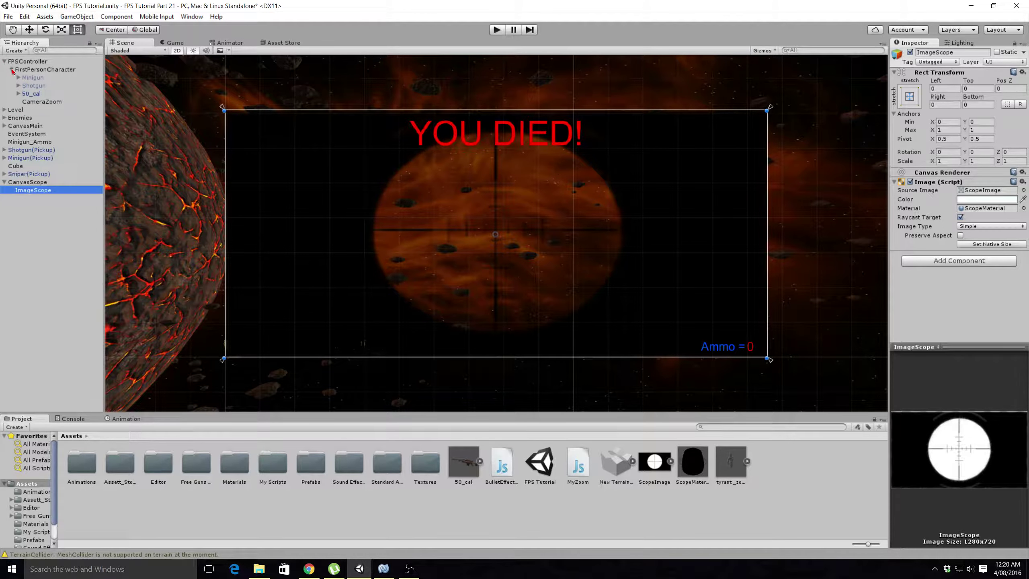
{"action": "left_click", "coordinate": [42, 102]}
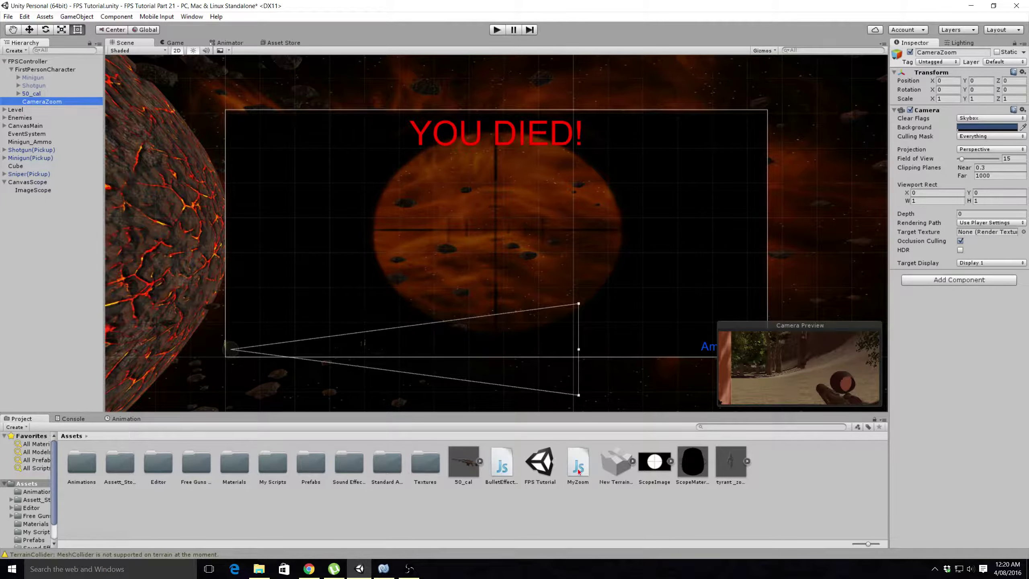
{"action": "left_click_drag", "start_coordinate": [578, 471], "coordinate": [973, 389]}
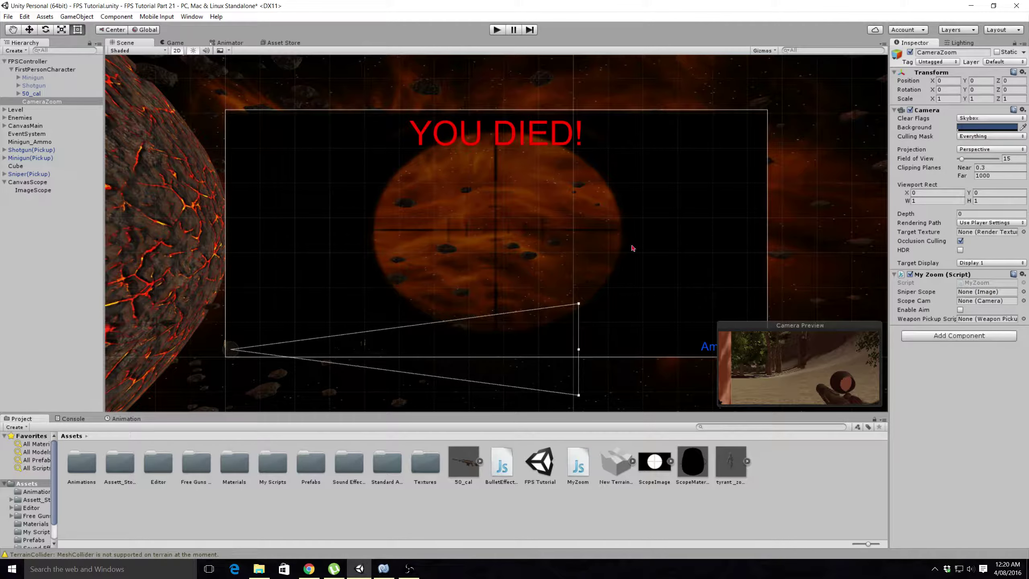
In CameraZoom's My Zoom script, assign ImageScope as the Sniper Scope and CameraZoom as the Scope Cam
{"action": "left_click", "coordinate": [34, 194]}
{"action": "left_click_drag", "start_coordinate": [35, 194], "coordinate": [967, 294]}
{"action": "left_click", "coordinate": [45, 103]}
{"action": "left_click_drag", "start_coordinate": [45, 104], "coordinate": [985, 304]}
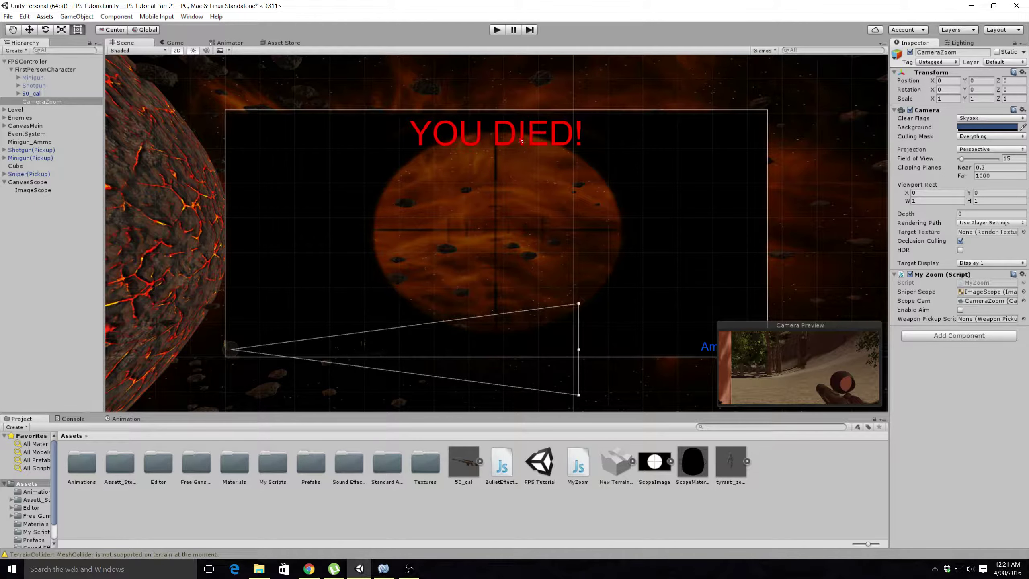
Play-test the sniper zoom by walking around and aiming through the scope, and stop the game
{"action": "left_click", "coordinate": [498, 31]}
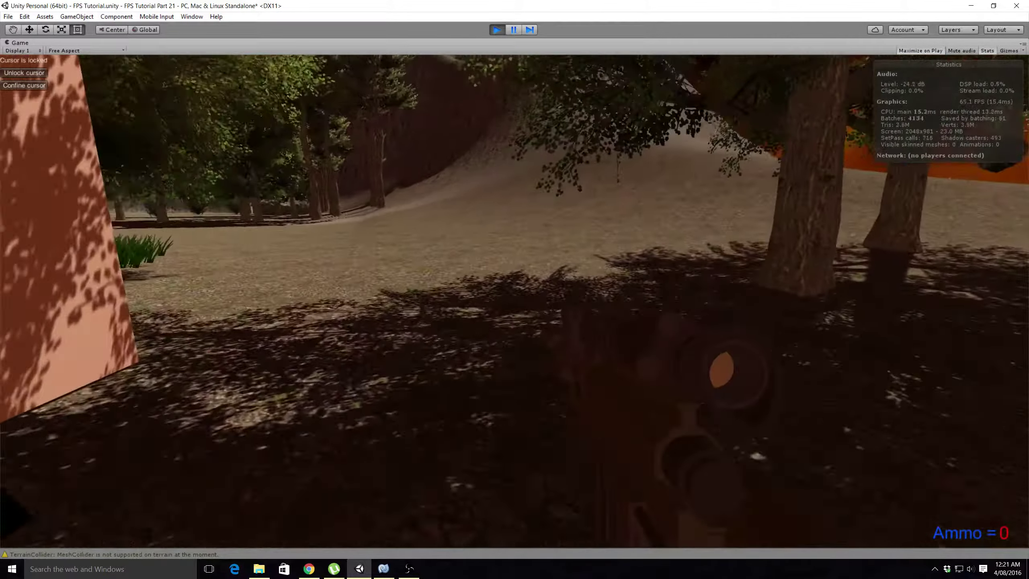
{"action": "key", "text": "w"}
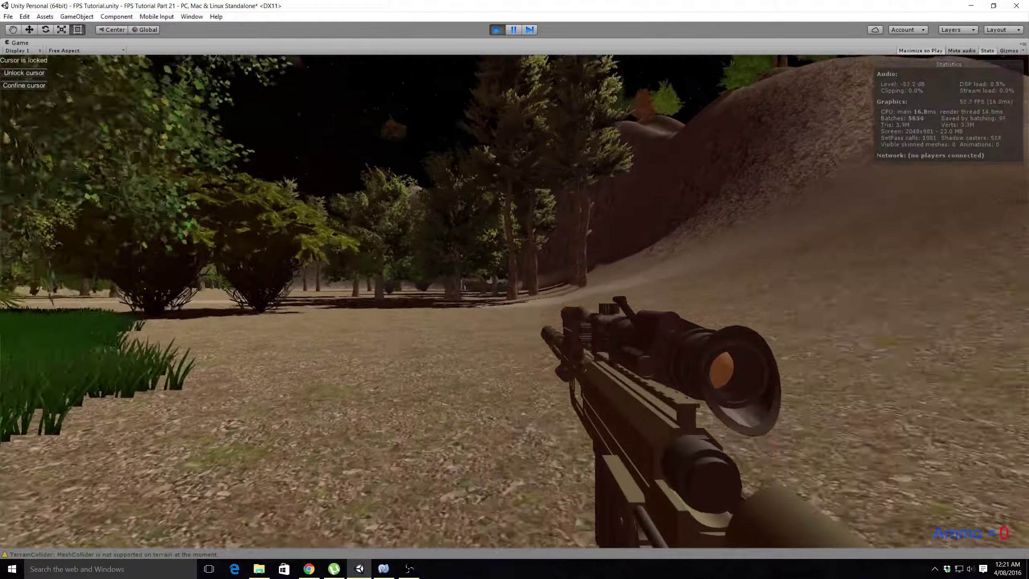
{"action": "right_click", "coordinate": [514, 301]}
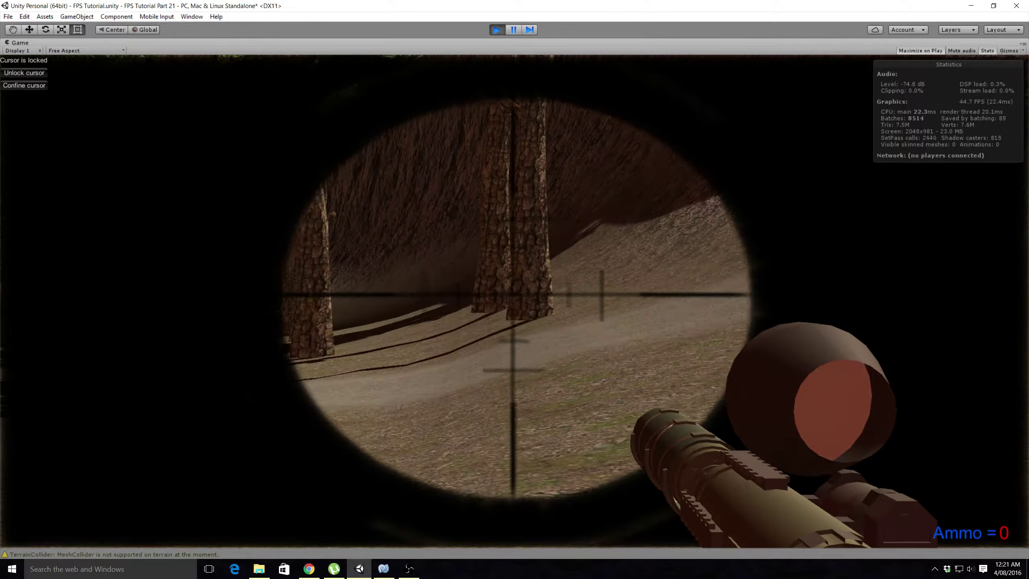
{"action": "key", "text": "Escape"}
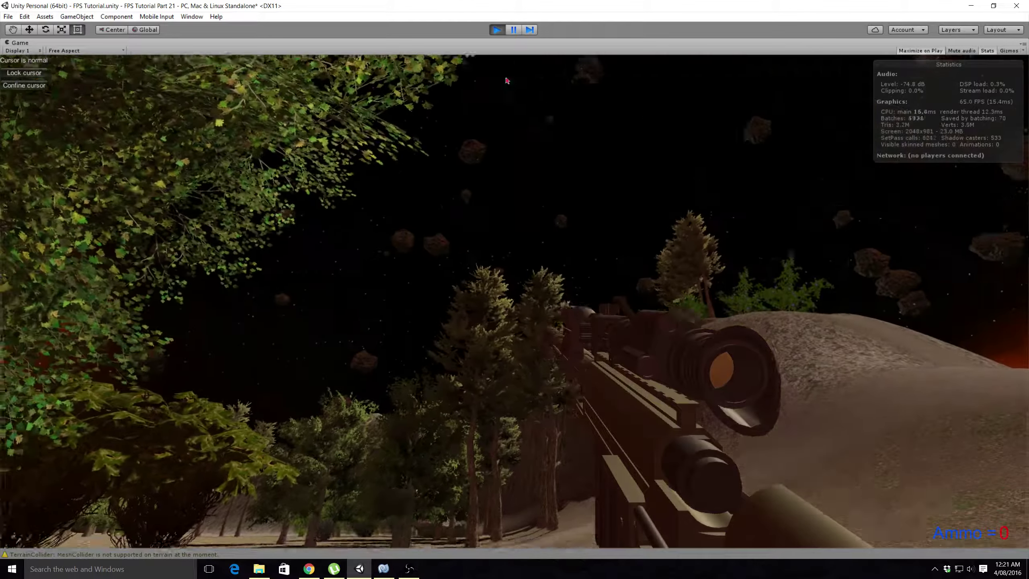
{"action": "left_click", "coordinate": [498, 31]}
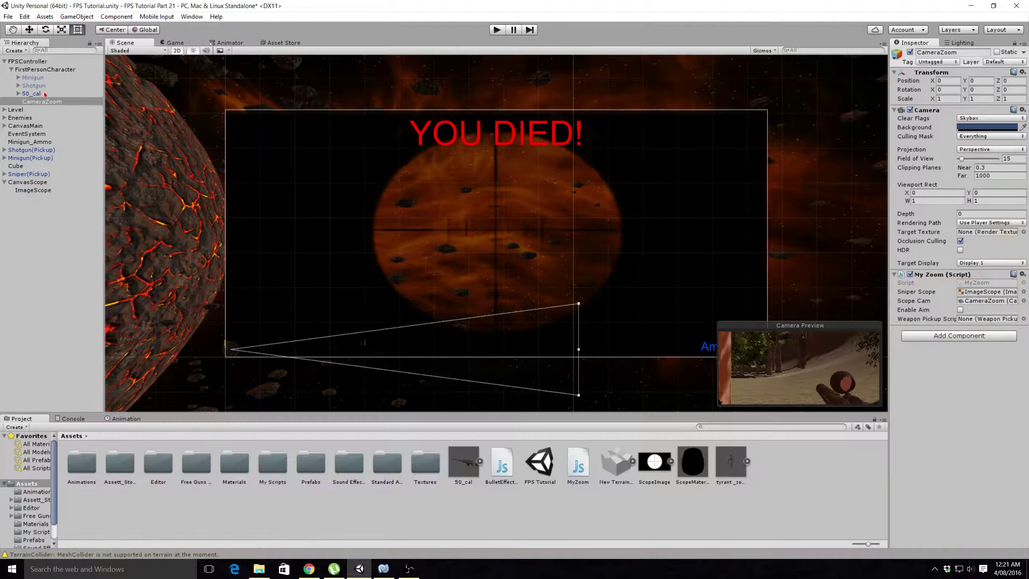
Set CanvasMain's canvas Sort Order to 1 and check CanvasScope's canvas settings
{"action": "left_click", "coordinate": [34, 127]}
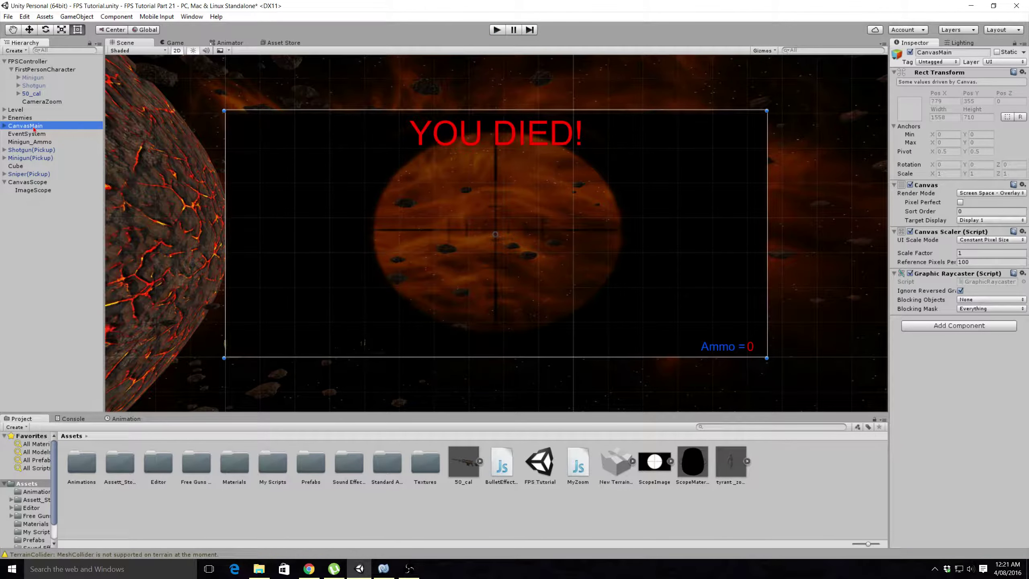
{"action": "left_click", "coordinate": [967, 213]}
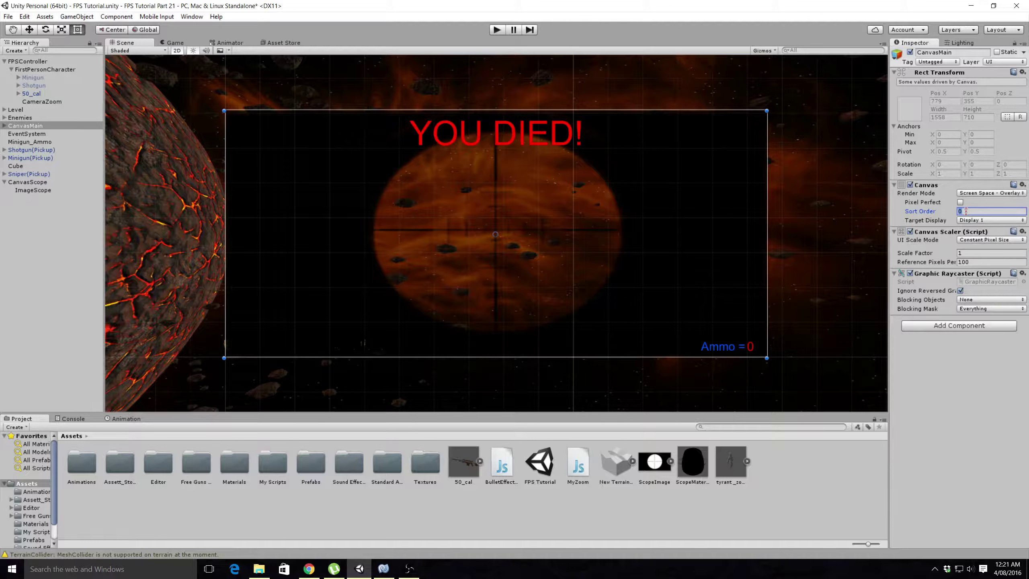
{"action": "type", "text": "1"}
{"action": "left_click", "coordinate": [18, 183]}
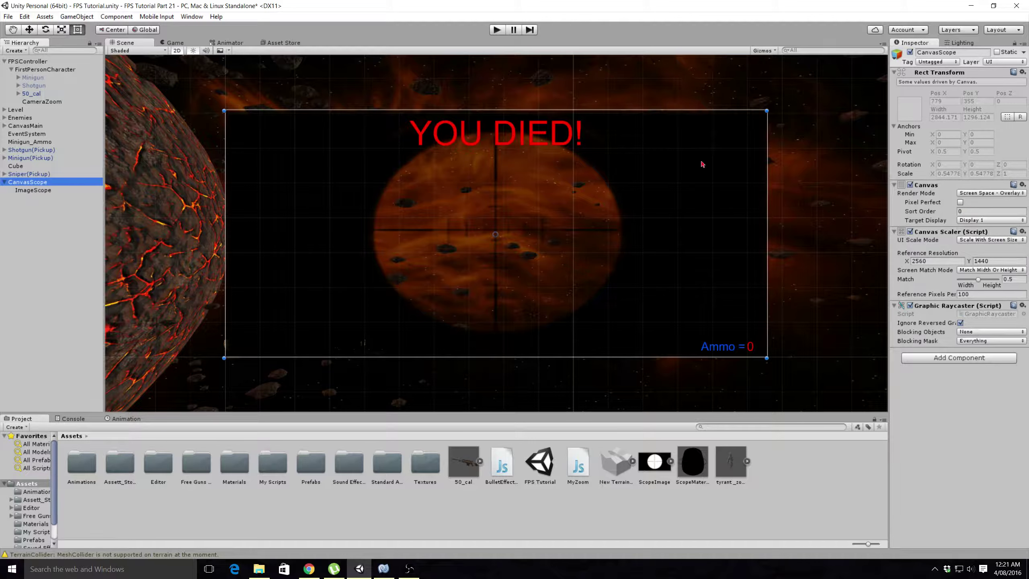
Add a new layer named DoNotSee as User Layer 9
{"action": "left_click", "coordinate": [42, 102]}
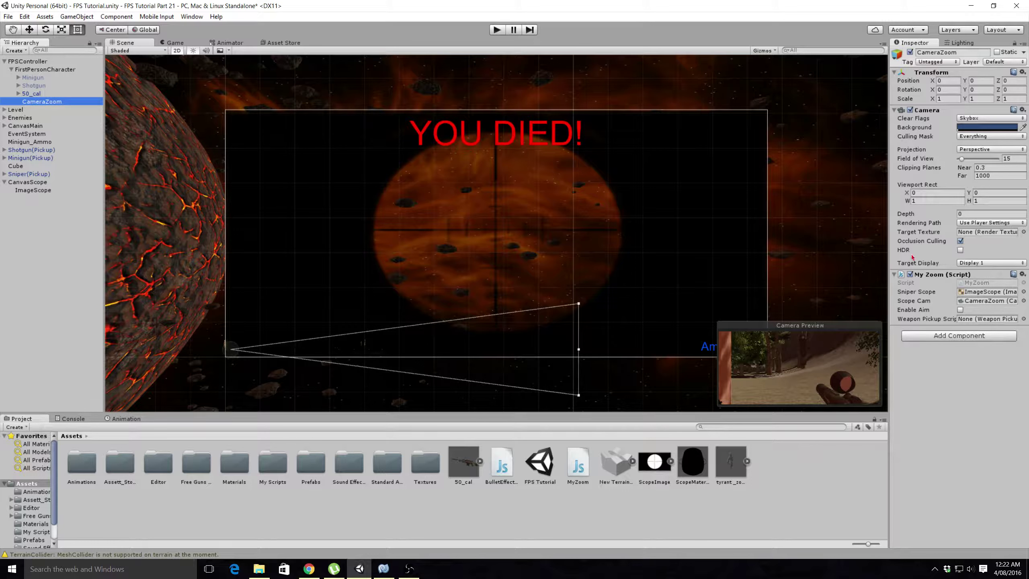
{"action": "left_click", "coordinate": [1002, 62]}
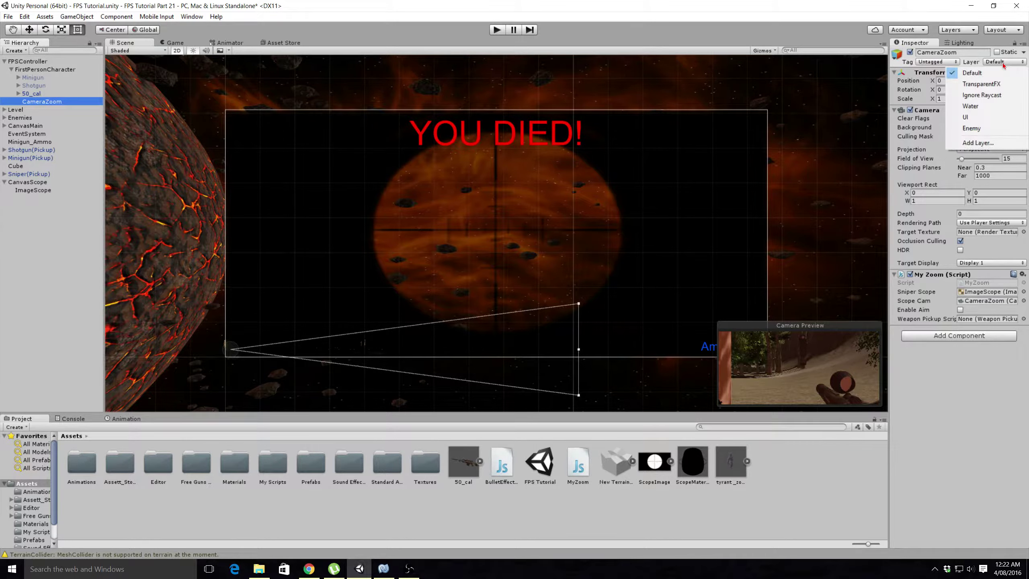
{"action": "left_click", "coordinate": [981, 143]}
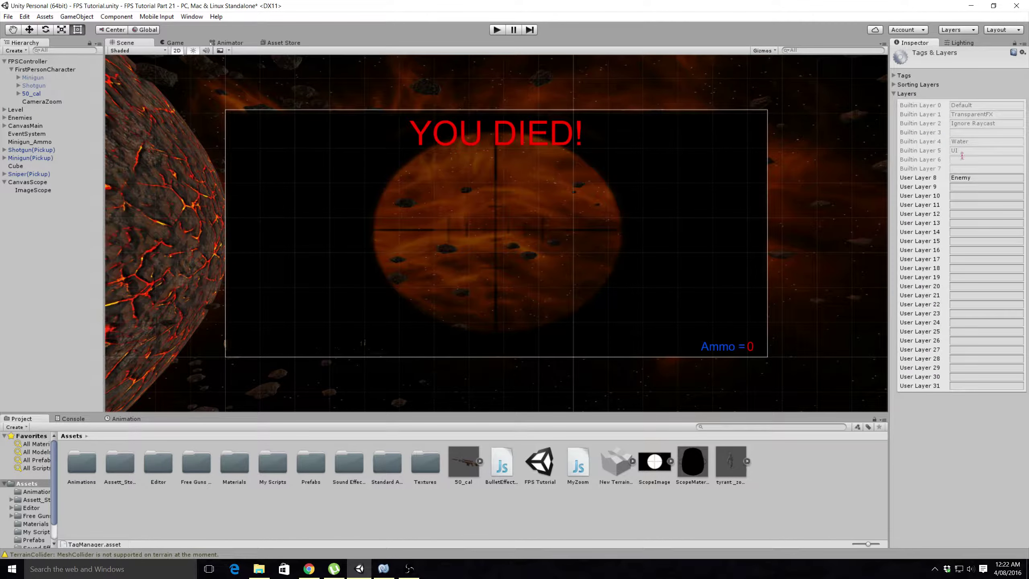
{"action": "left_click", "coordinate": [960, 186]}
{"action": "type", "text": "DoNotSee"}
Exclude the DoNotSee layer from CameraZoom's culling mask and recheck the mask's layer list
{"action": "left_click", "coordinate": [42, 102]}
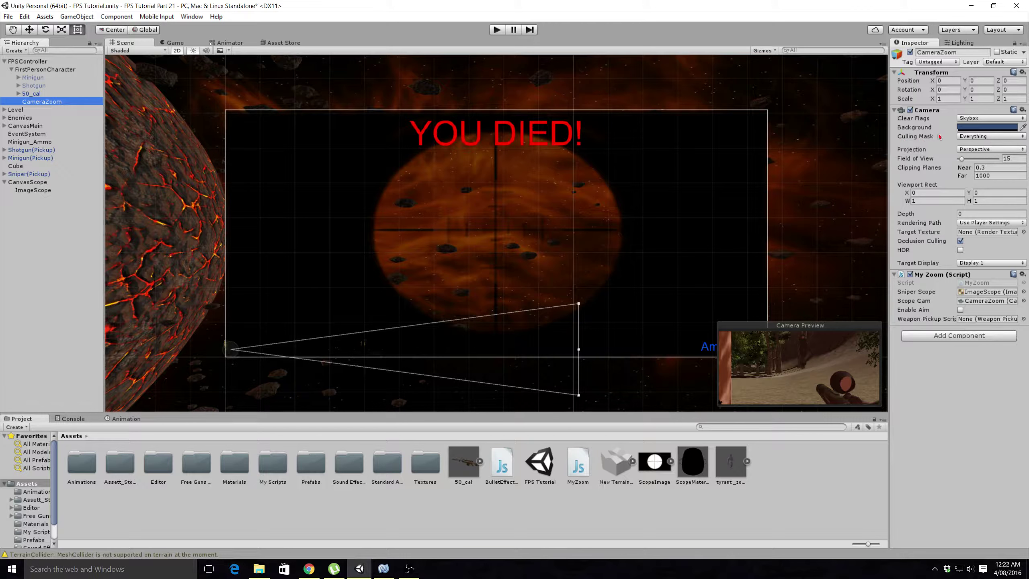
{"action": "left_click", "coordinate": [995, 139]}
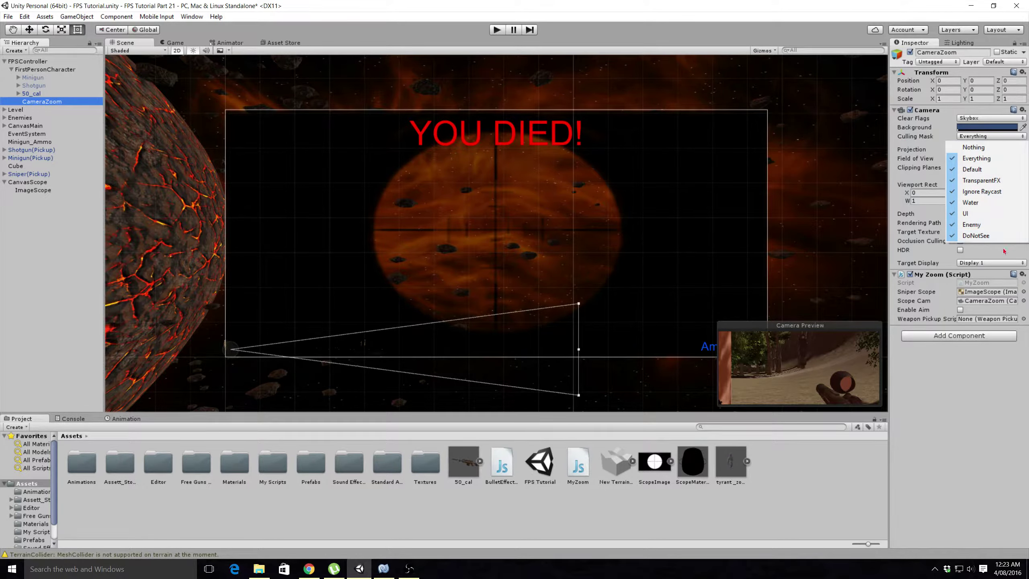
{"action": "left_click", "coordinate": [975, 237]}
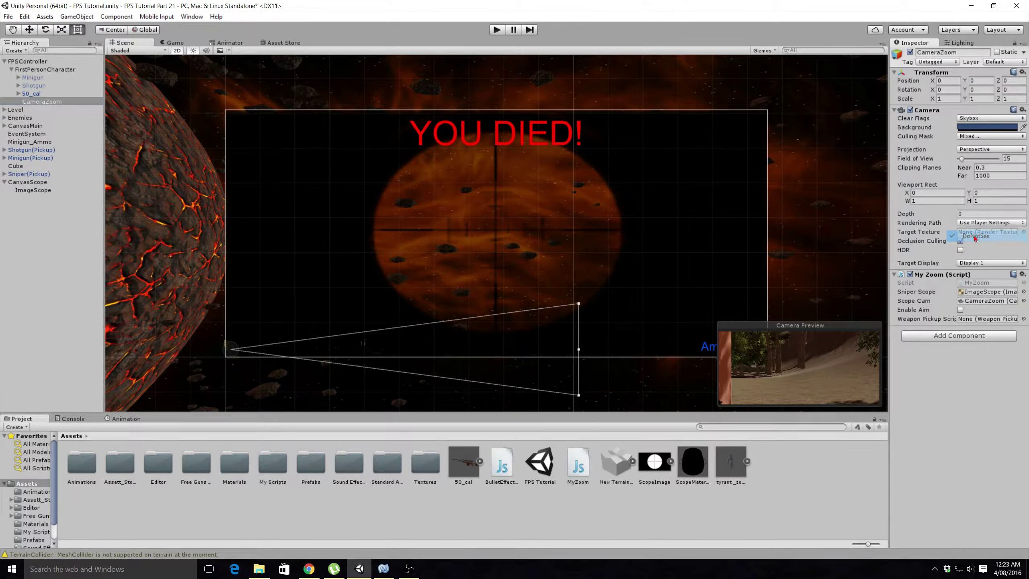
{"action": "left_click", "coordinate": [995, 138]}
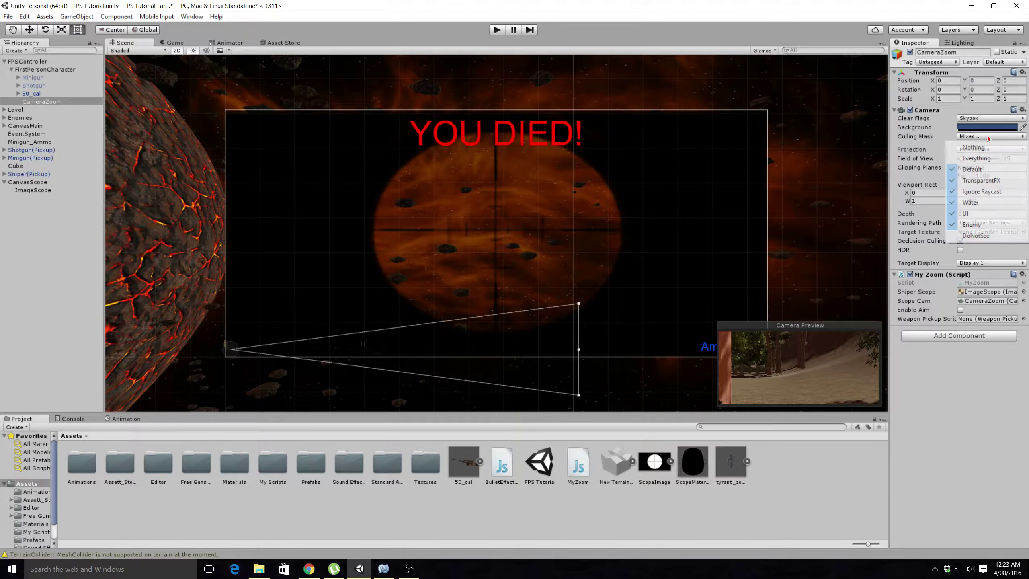
Put the 50_cal weapon and all its child objects on the DoNotSee layer
{"action": "left_click", "coordinate": [32, 94]}
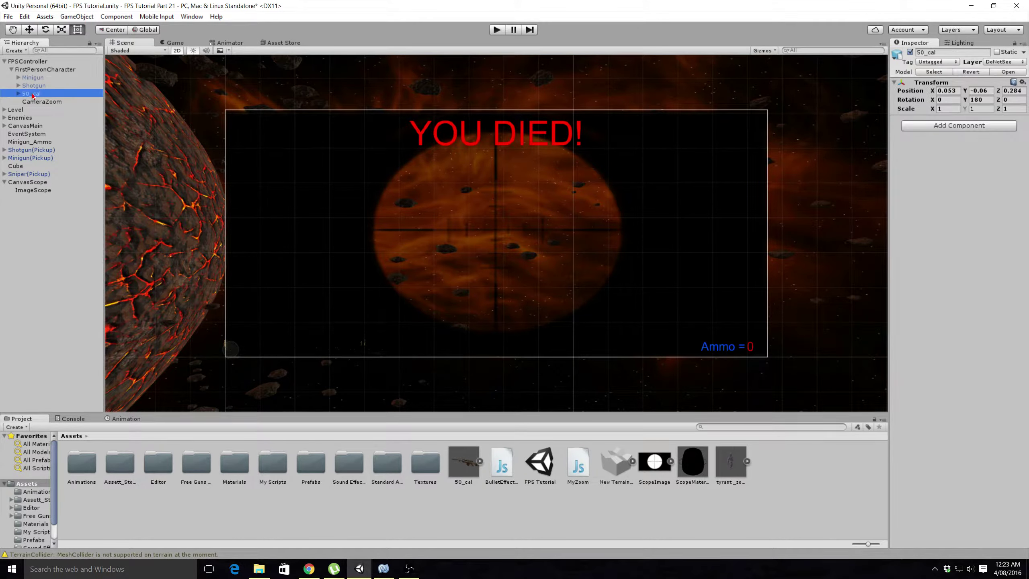
{"action": "left_click", "coordinate": [1017, 62]}
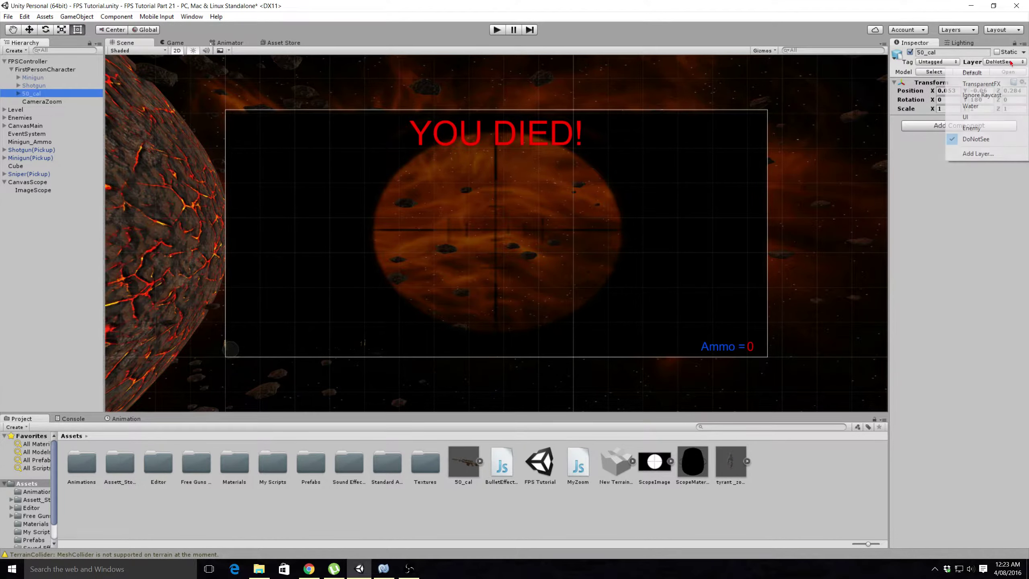
{"action": "left_click", "coordinate": [976, 142]}
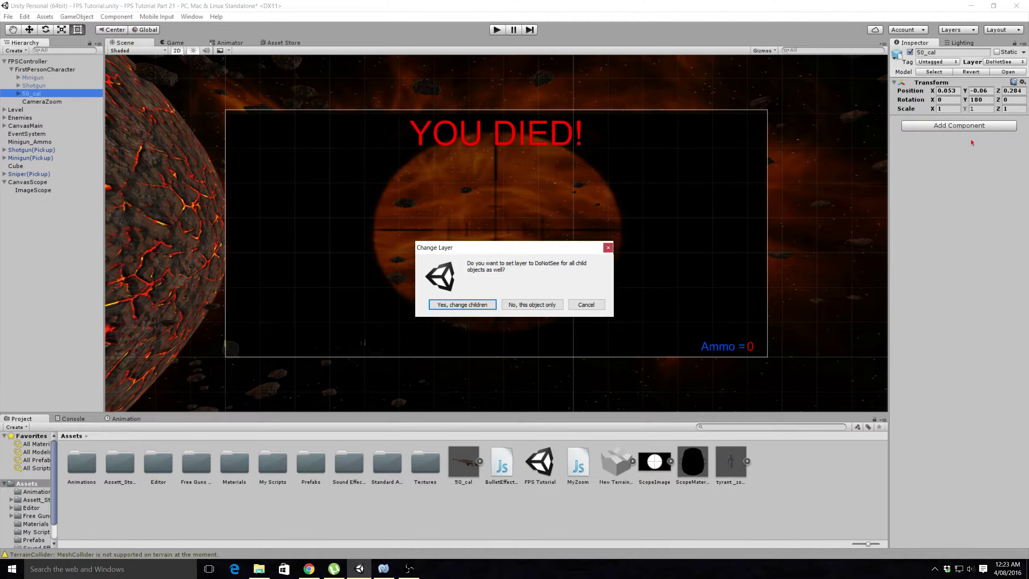
{"action": "left_click", "coordinate": [450, 304]}
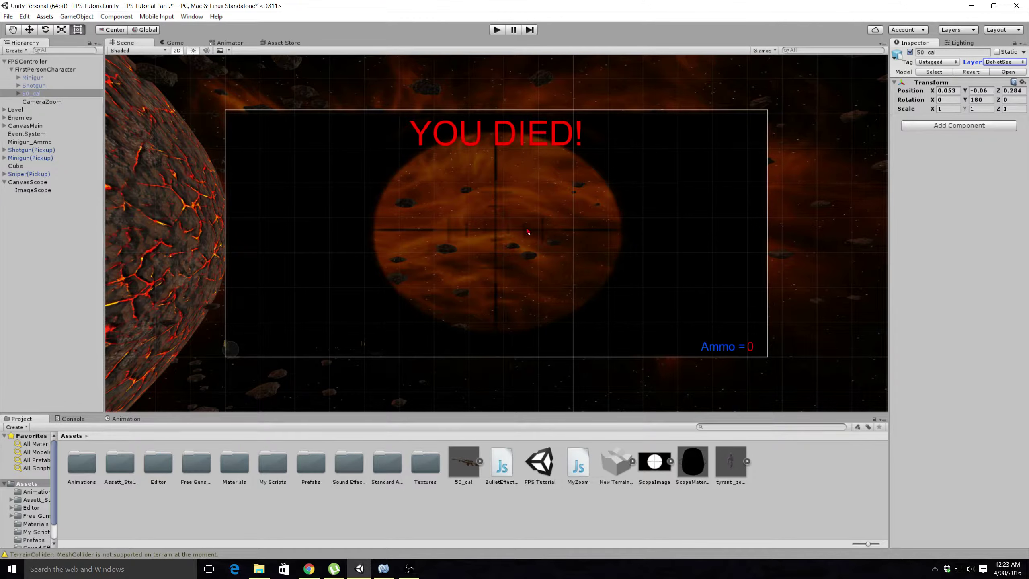
Run the game and toggle the scope on and off to check that the rifle is hidden while zoomed
{"action": "left_click", "coordinate": [500, 34]}
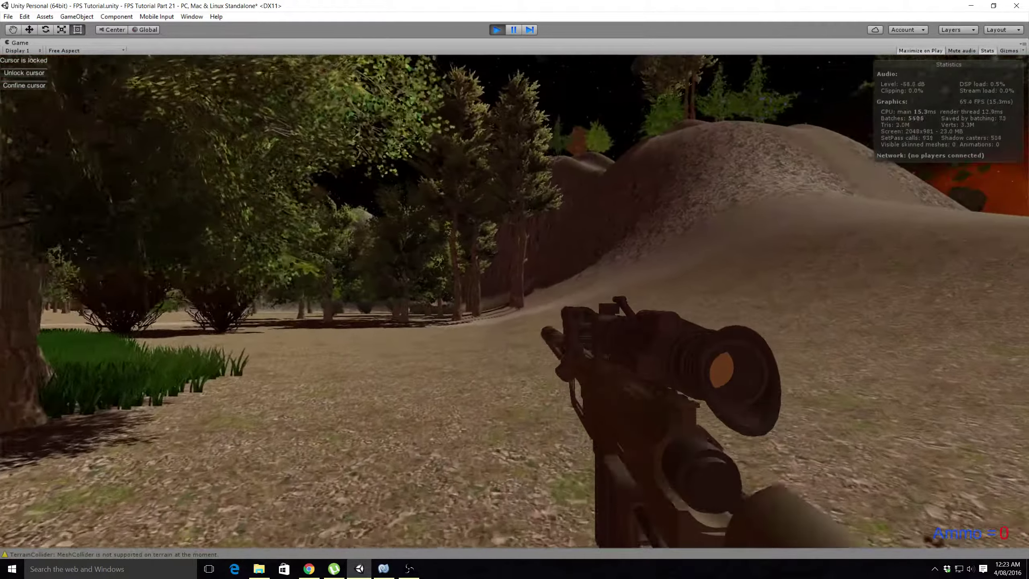
{"action": "right_click", "coordinate": [514, 301]}
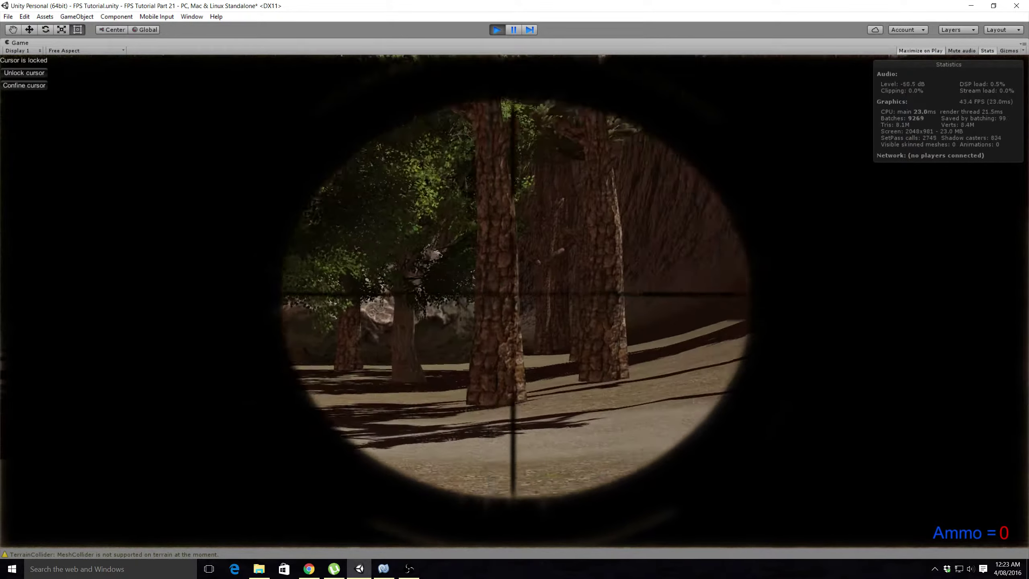
{"action": "right_click", "coordinate": [514, 301]}
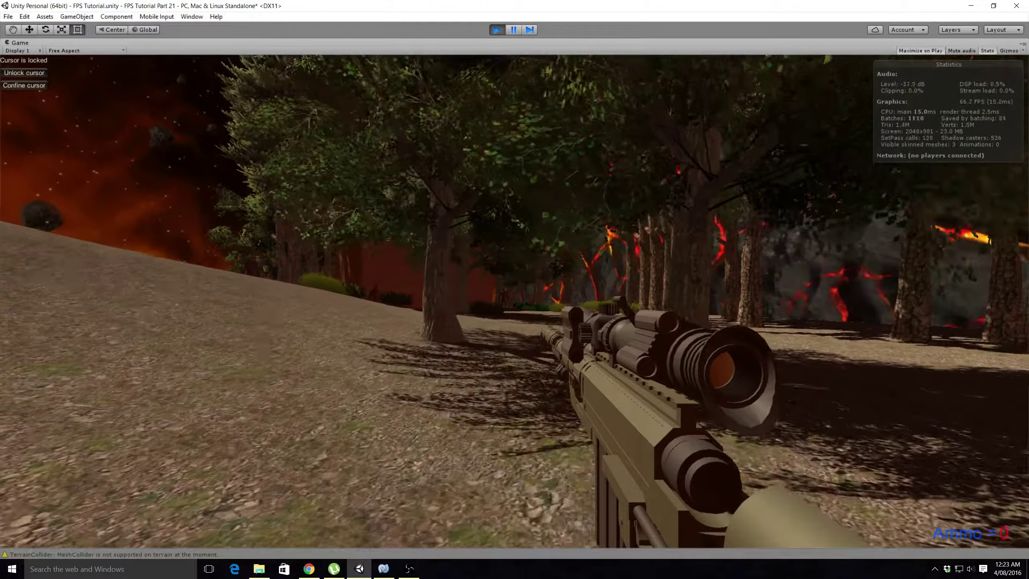
{"action": "right_click", "coordinate": [515, 301]}
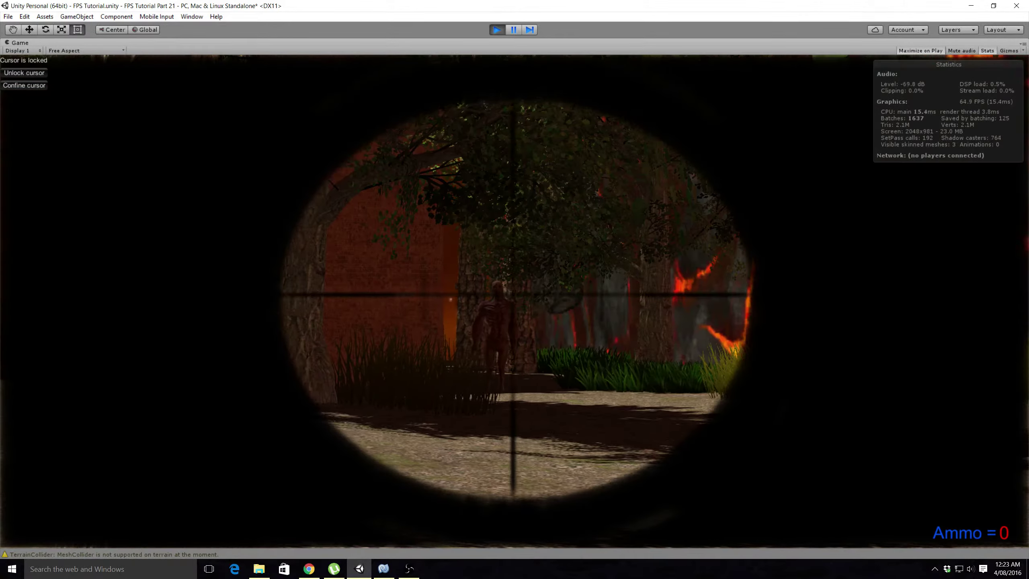
{"action": "right_click", "coordinate": [514, 301]}
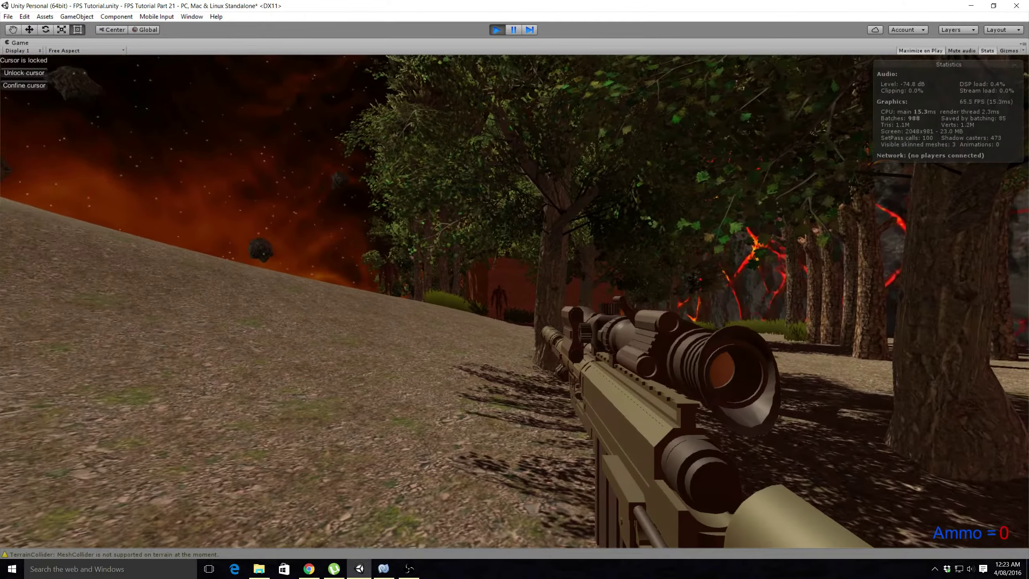
Look at a distant enemy through the scope, leave the zoom and stop the running game
{"action": "right_click", "coordinate": [515, 301]}
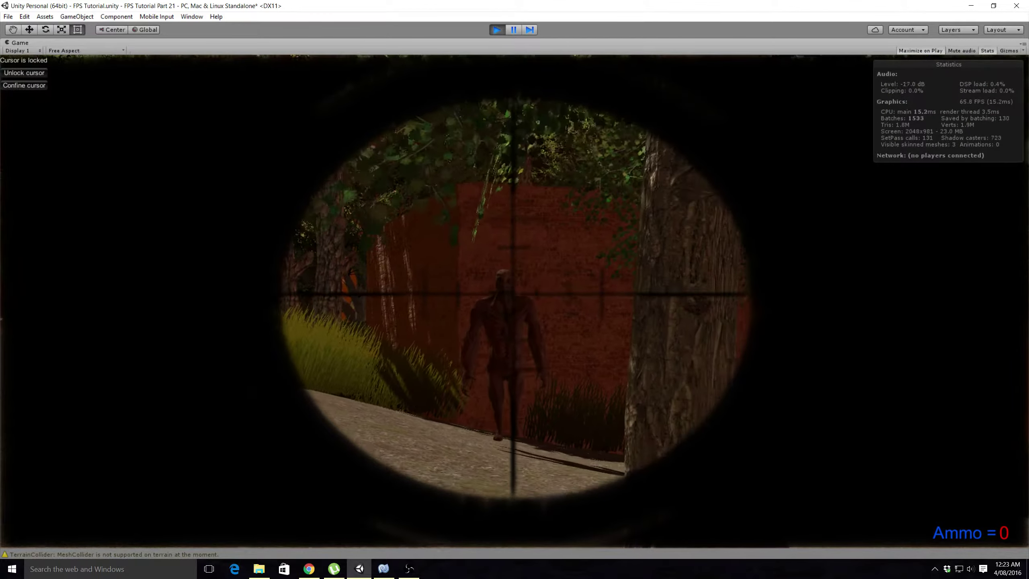
{"action": "right_click", "coordinate": [515, 301]}
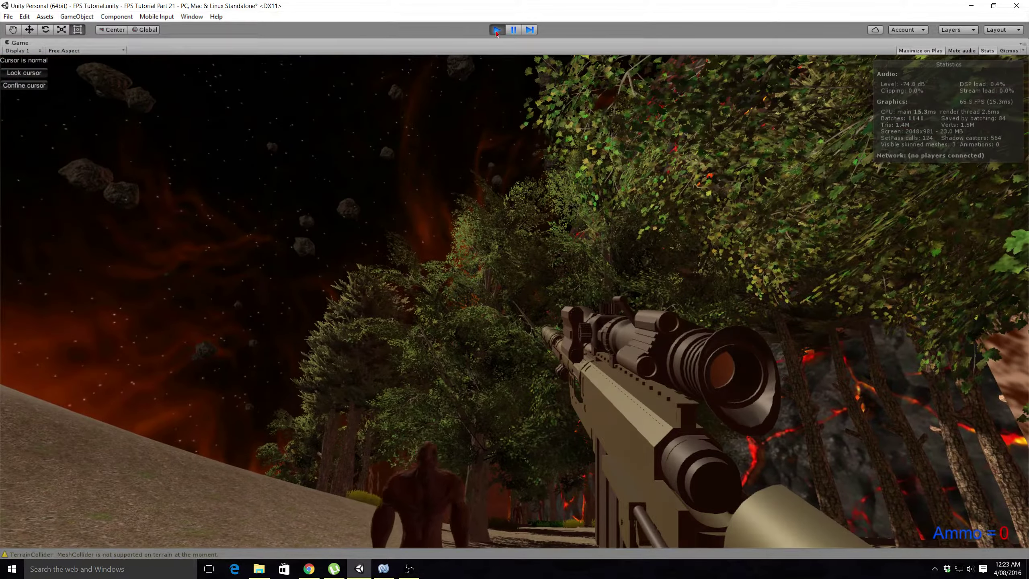
{"action": "left_click", "coordinate": [497, 30]}
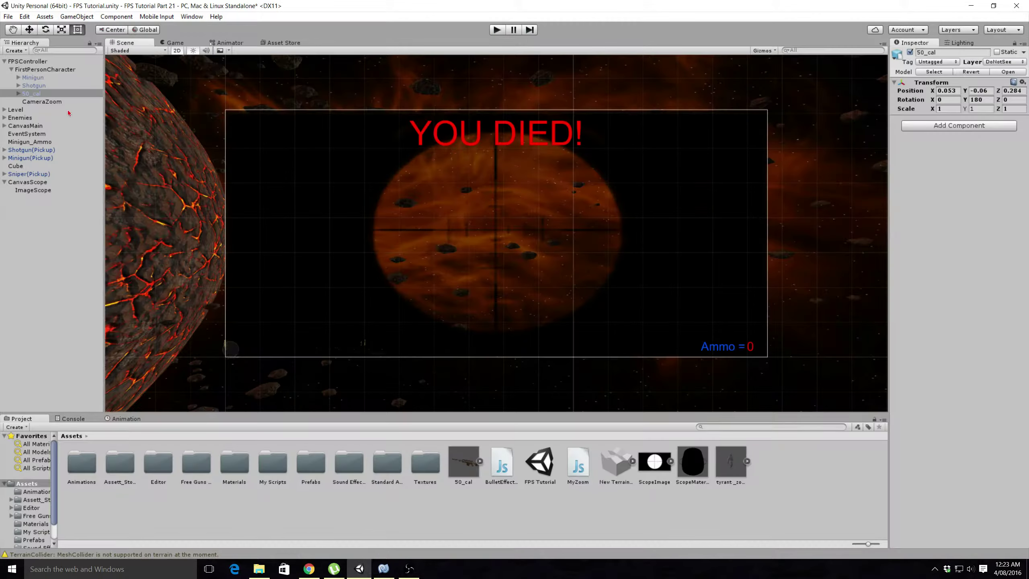
Set the CameraZoom camera's field of view to 5
{"action": "left_click", "coordinate": [65, 102]}
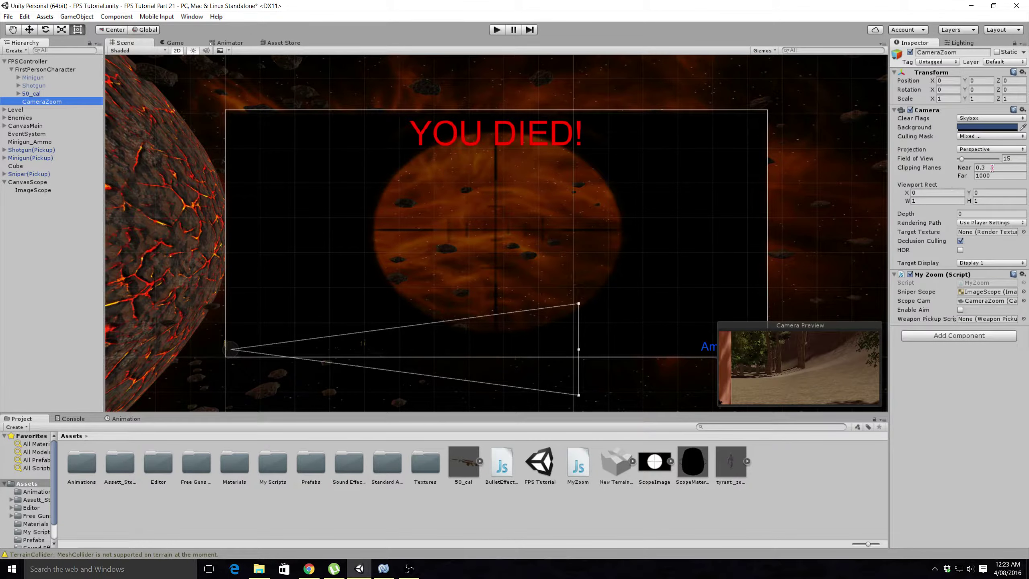
{"action": "left_click", "coordinate": [1013, 159]}
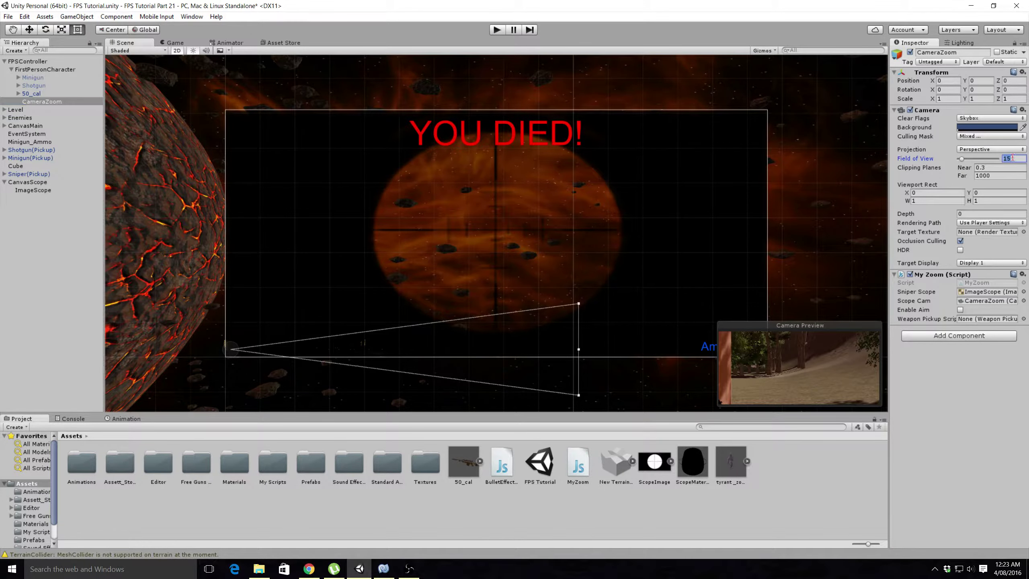
{"action": "type", "text": "5"}
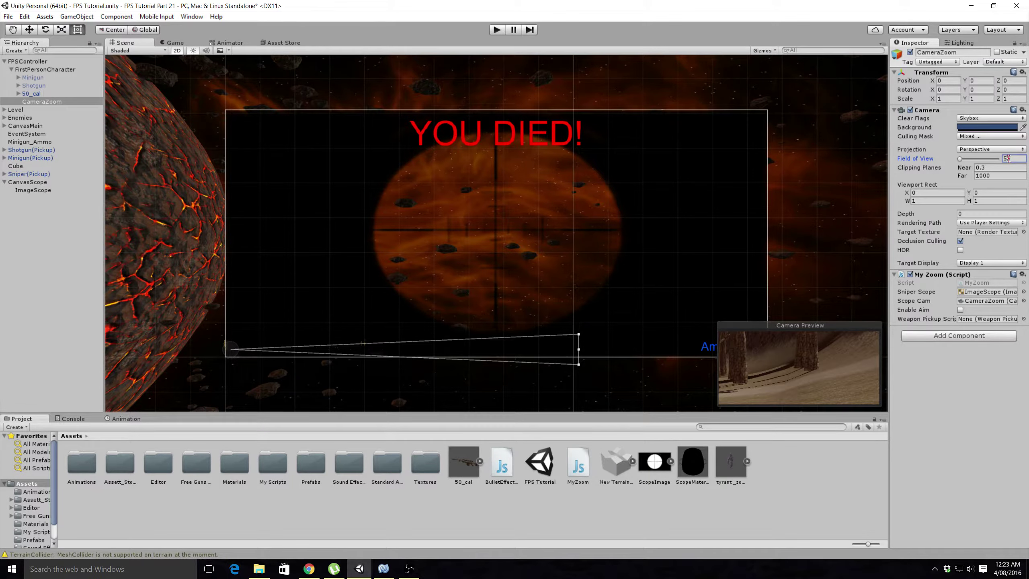
Run the game, pick up the sniper rifle, toggle the scope to test the stronger zoom on an enemy, and stop the game
{"action": "left_click", "coordinate": [496, 30]}
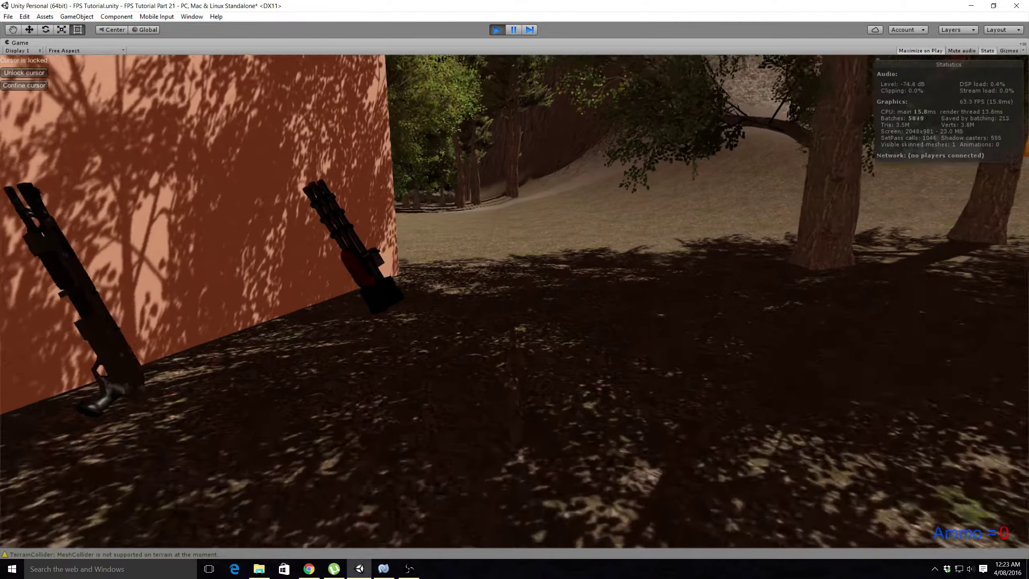
{"action": "key", "text": "w"}
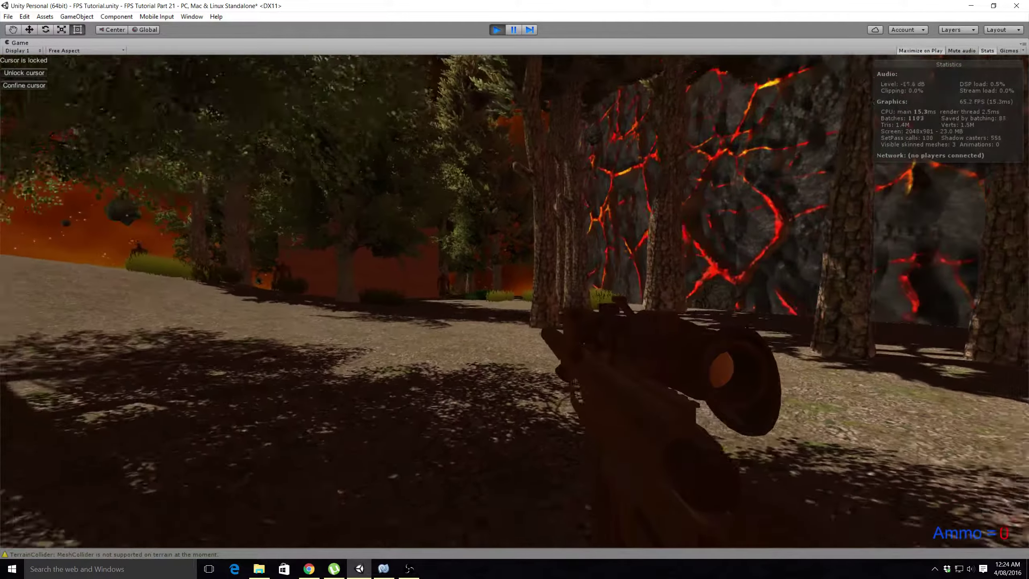
{"action": "right_click", "coordinate": [514, 301]}
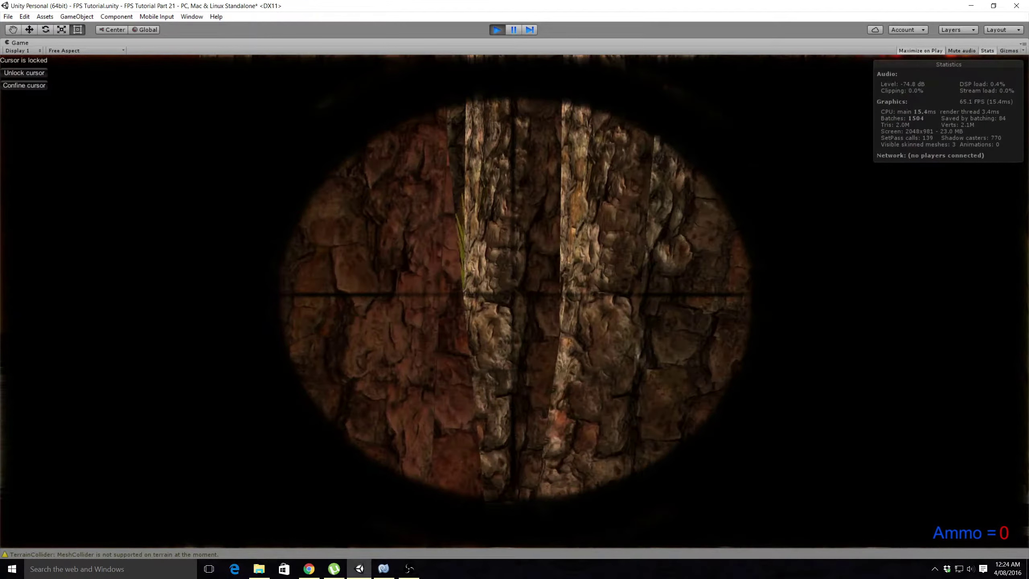
{"action": "right_click", "coordinate": [513, 301]}
{"action": "right_click", "coordinate": [514, 301]}
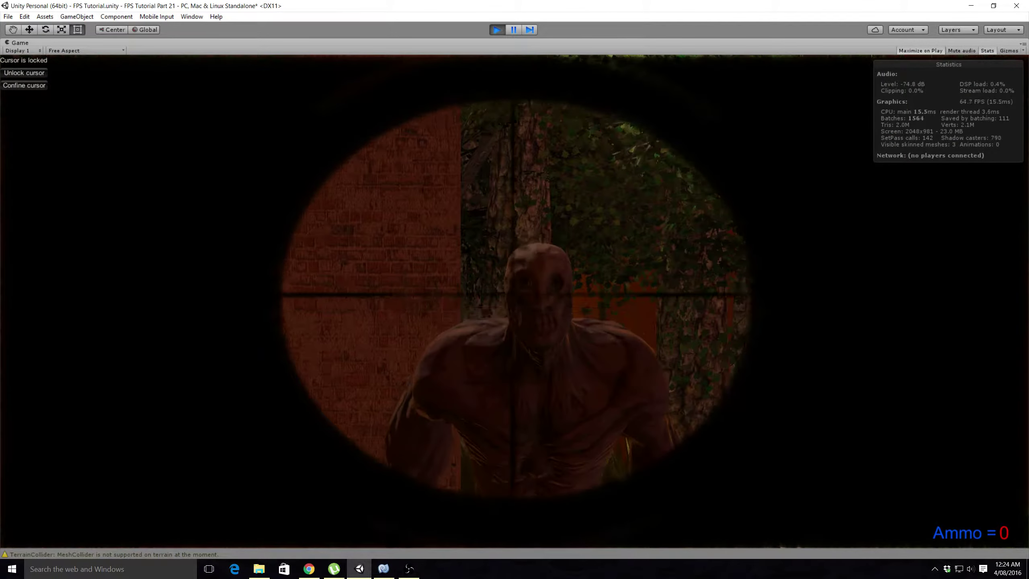
{"action": "right_click", "coordinate": [514, 301]}
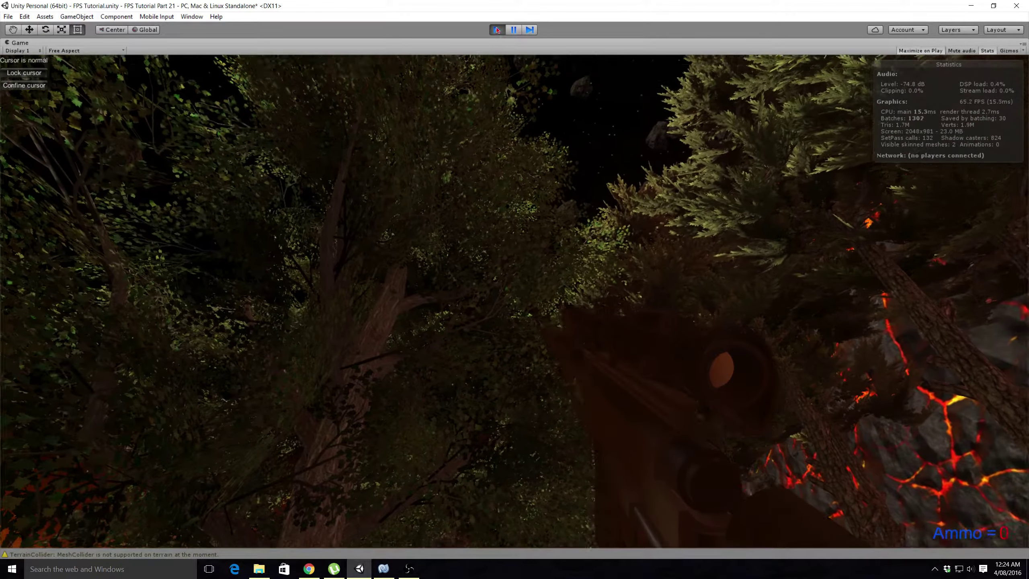
{"action": "left_click", "coordinate": [491, 31]}
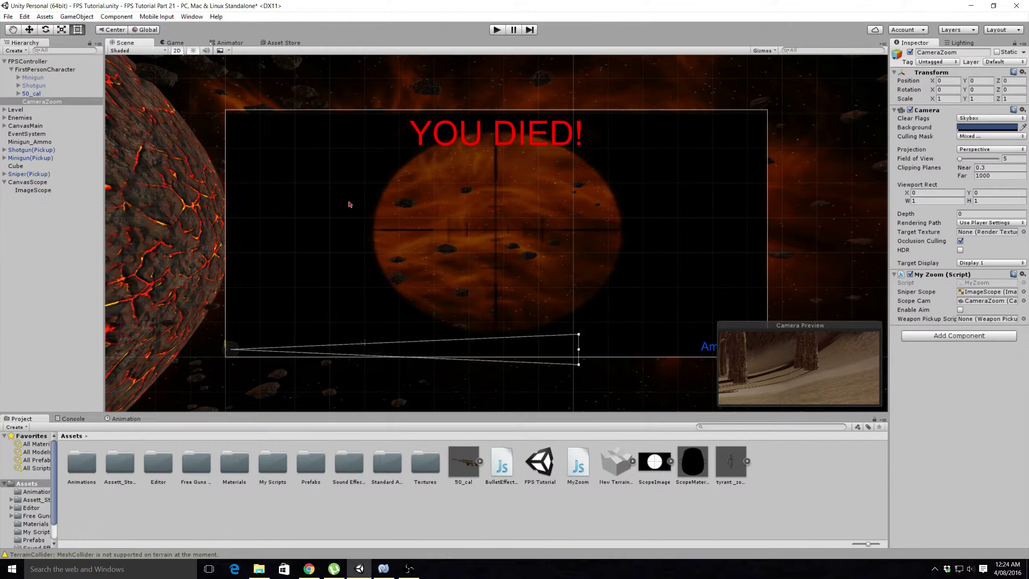